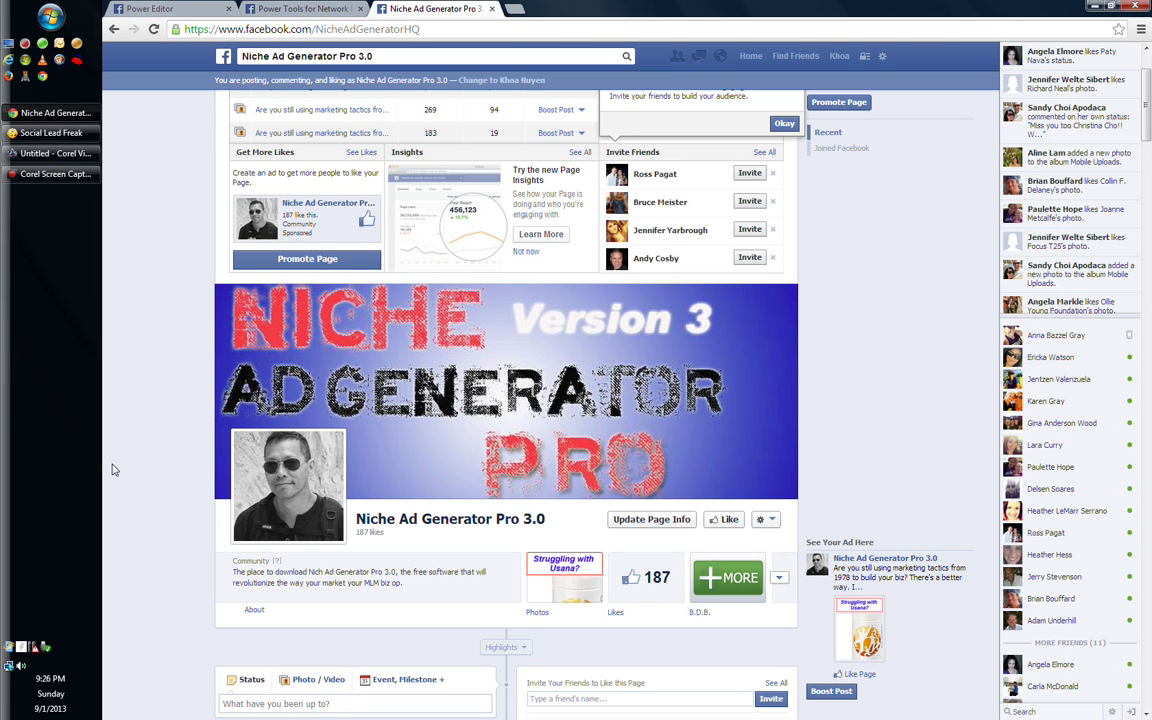
scroll(113, 470, "down", 2)
scroll(113, 470, "down", 1)
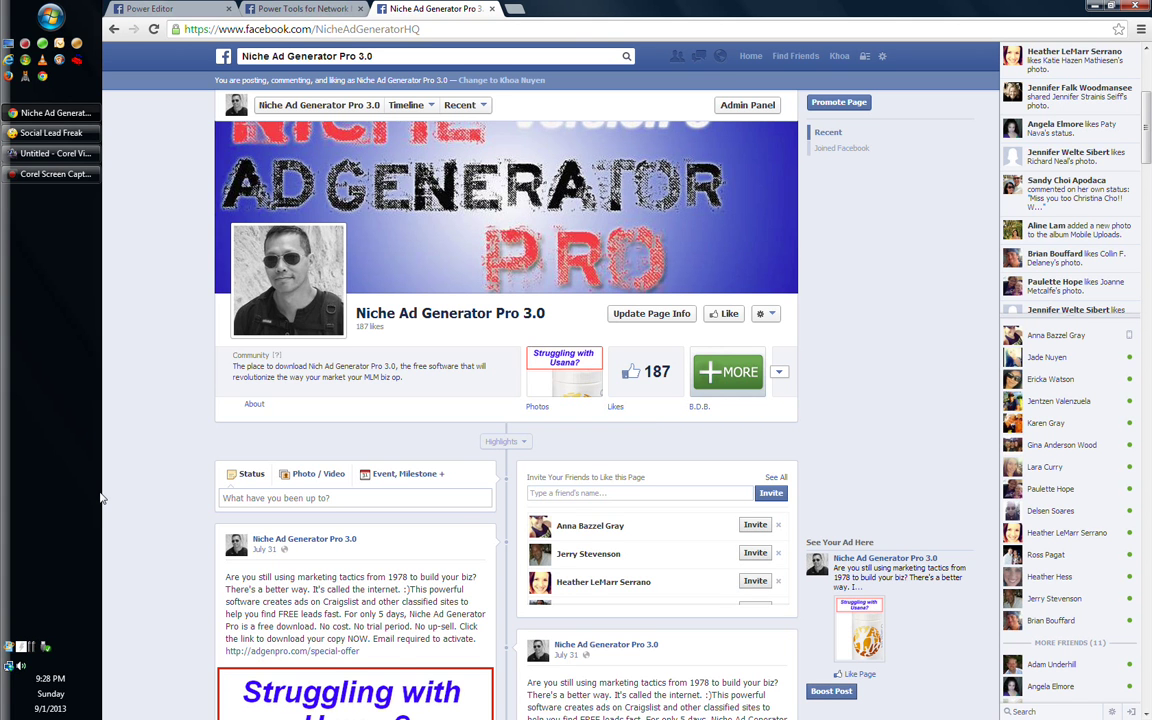
Scroll the Niche Ad Generator Pro 3.0 page, then select its name in the Facebook search box
scroll(113, 488, "down", 1)
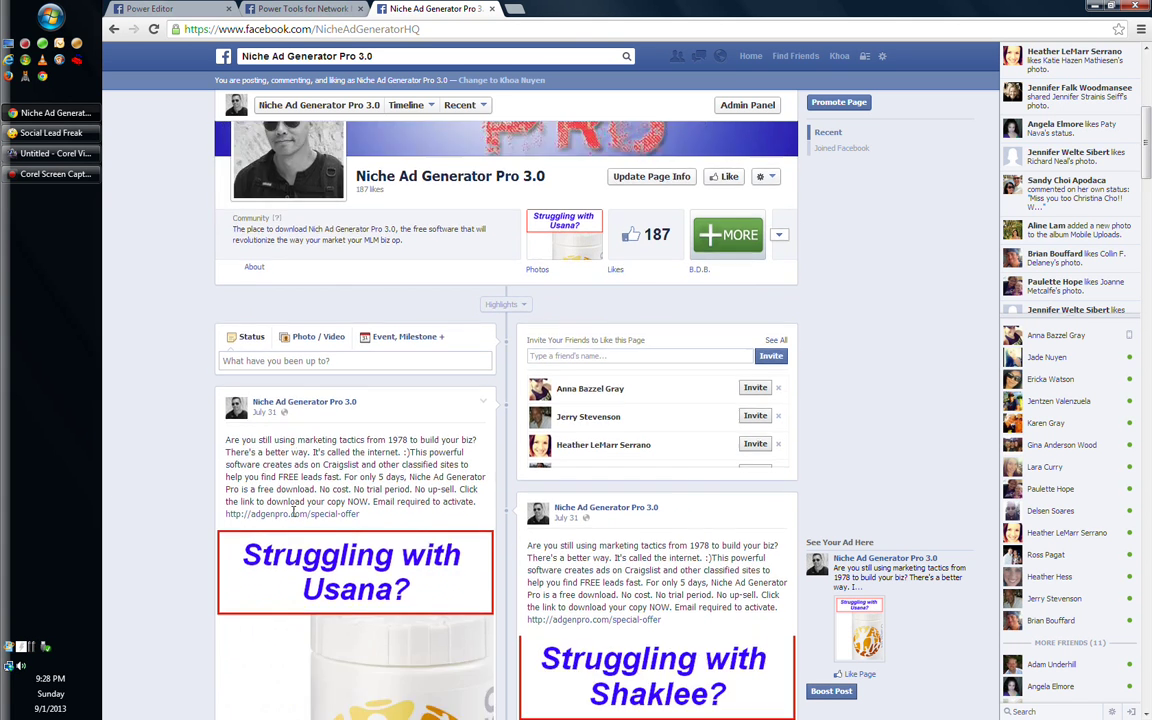
scroll(293, 517, "down", 3)
scroll(293, 517, "up", 3)
scroll(285, 524, "up", 2)
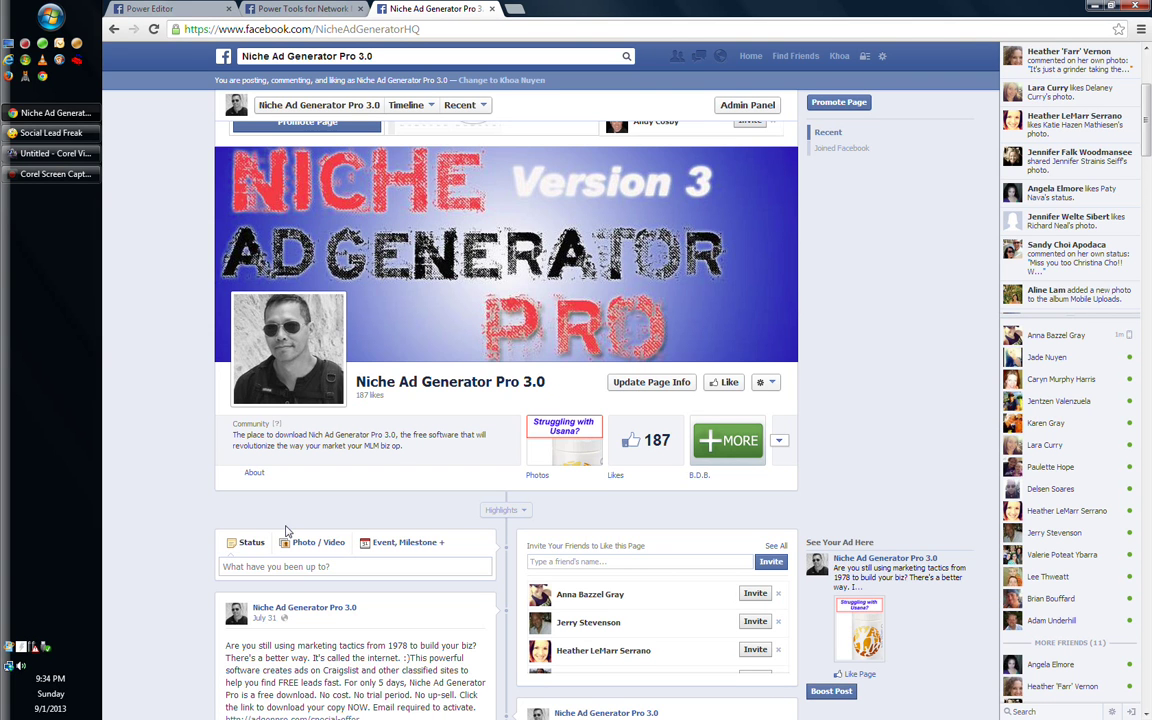
left_click(374, 57)
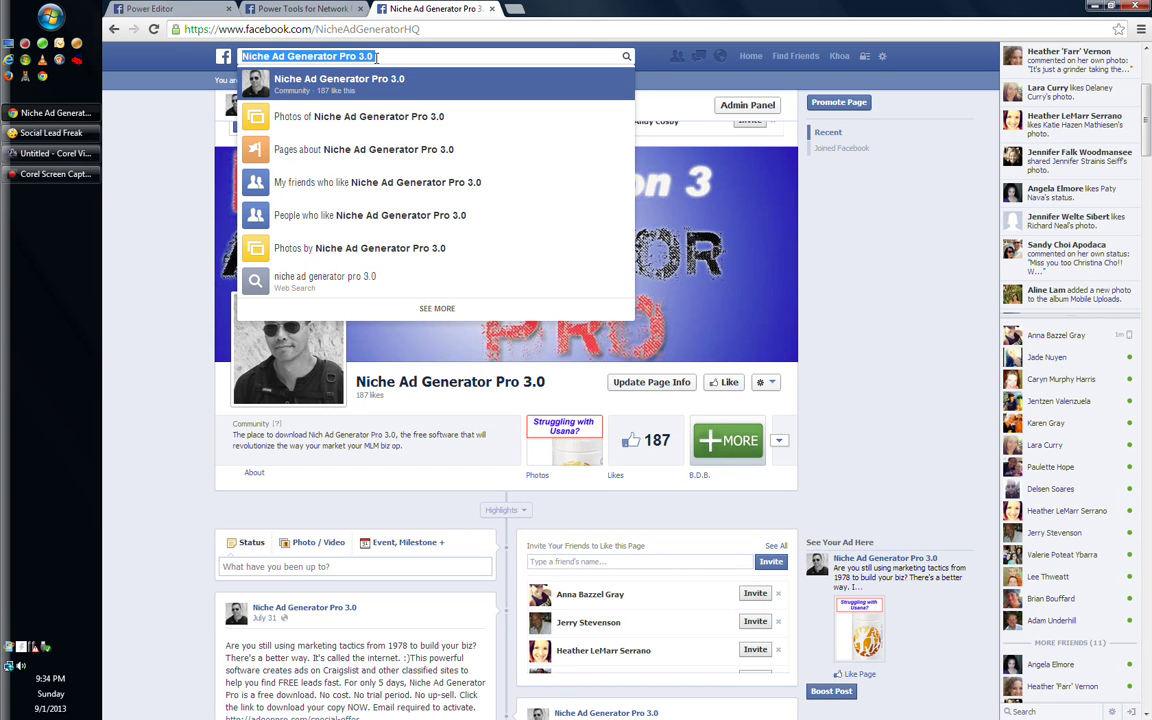
Search Facebook for all groups named 'smith & wesson'
key("BackSpace")
type("smith")
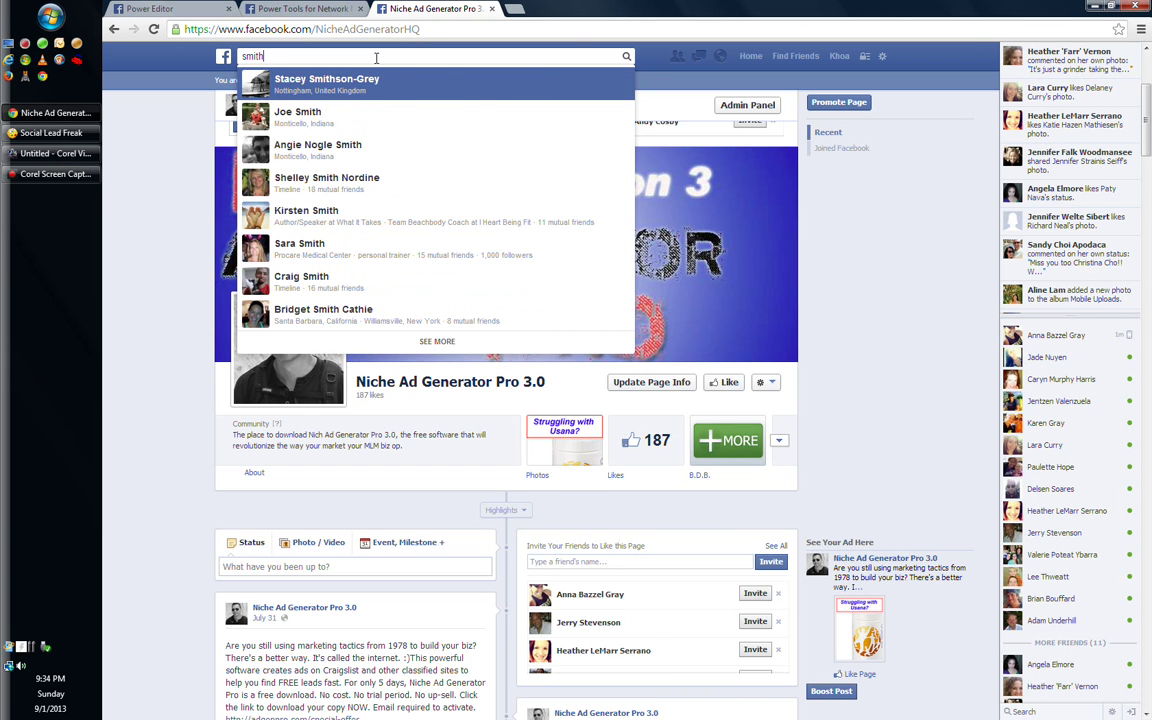
type(" & wesson")
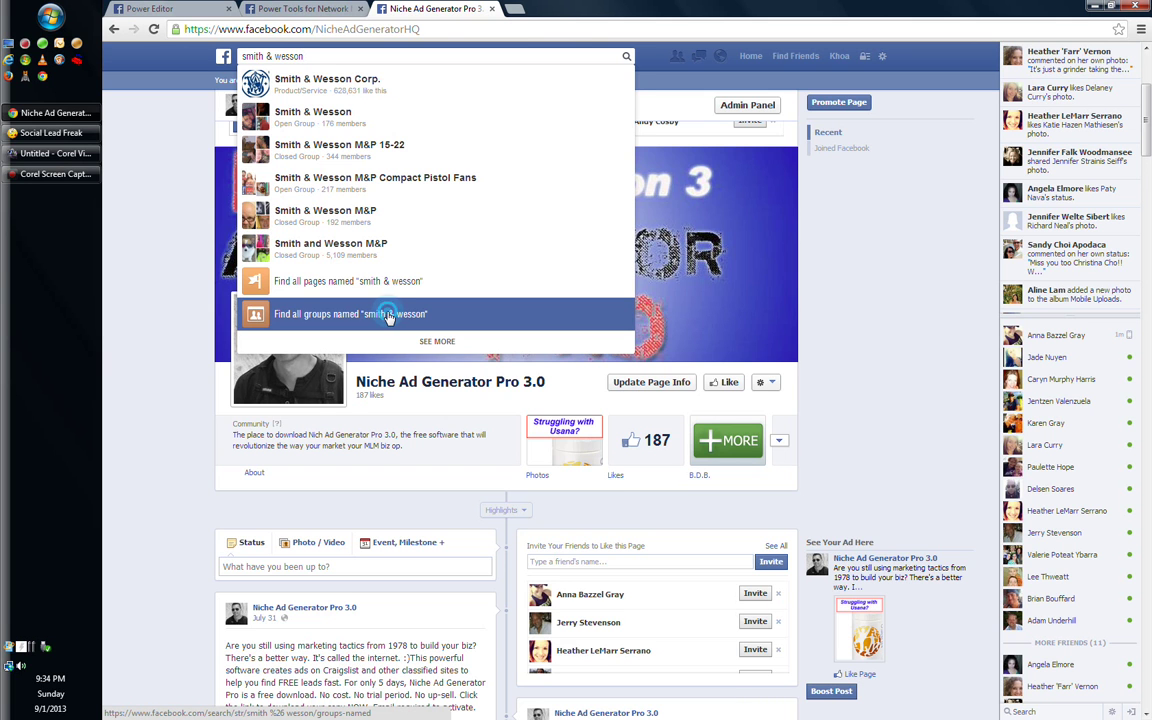
left_click(389, 316)
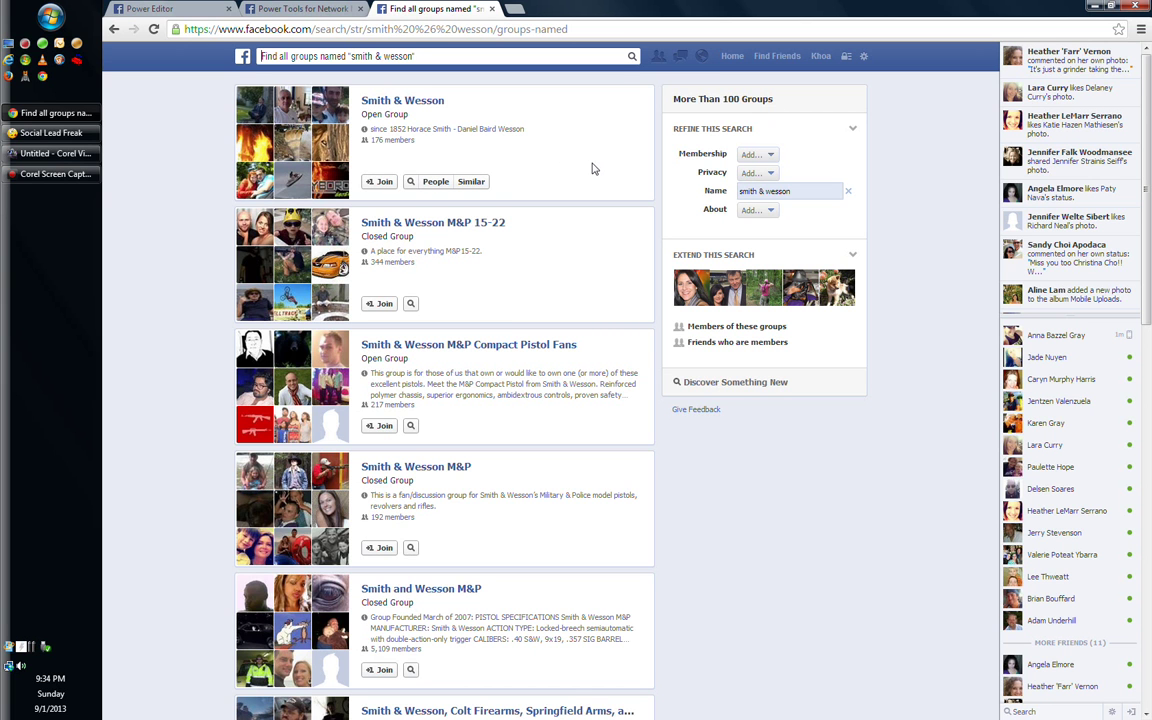
Scroll through the 100+ smith & wesson group results and their member counts
scroll(592, 169, "down", 2)
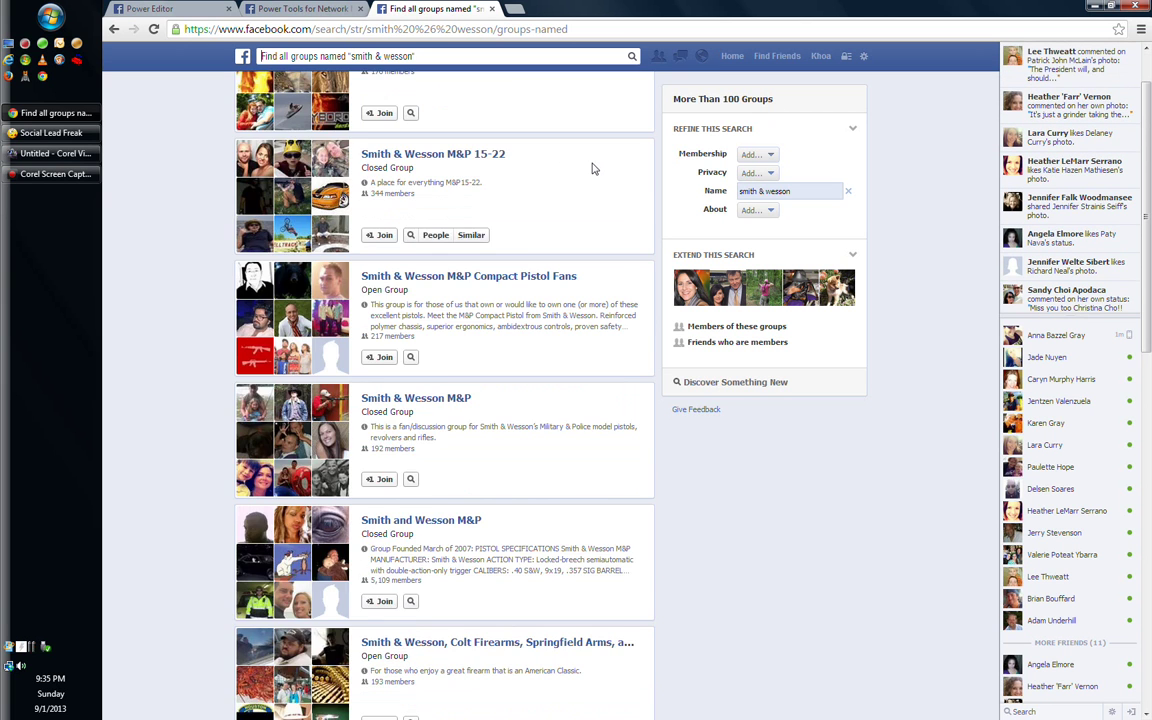
mouse_move(566, 265)
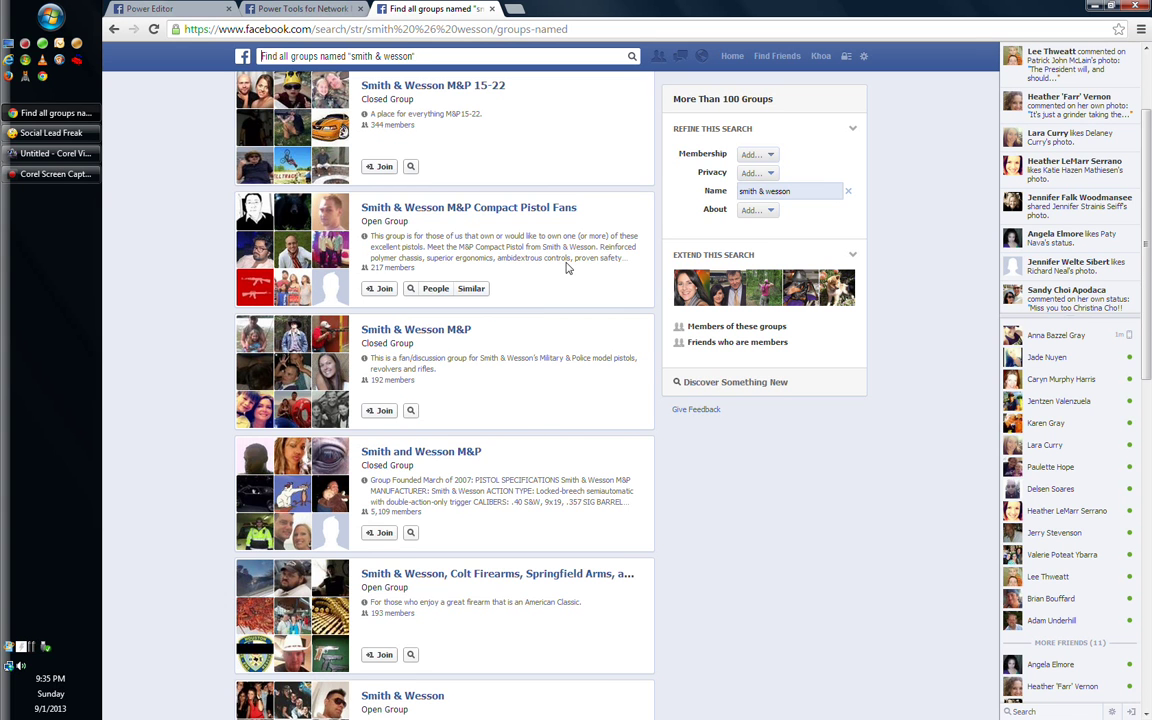
scroll(566, 267, "down", 1)
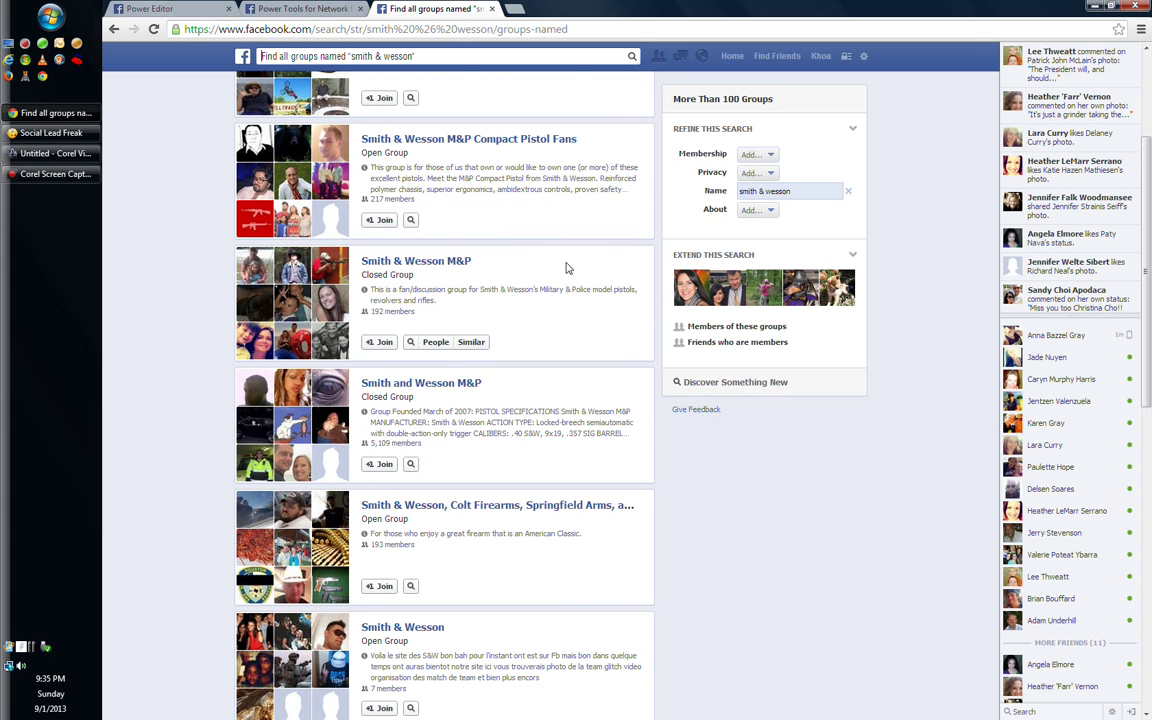
scroll(566, 267, "down", 1)
scroll(566, 267, "down", 2)
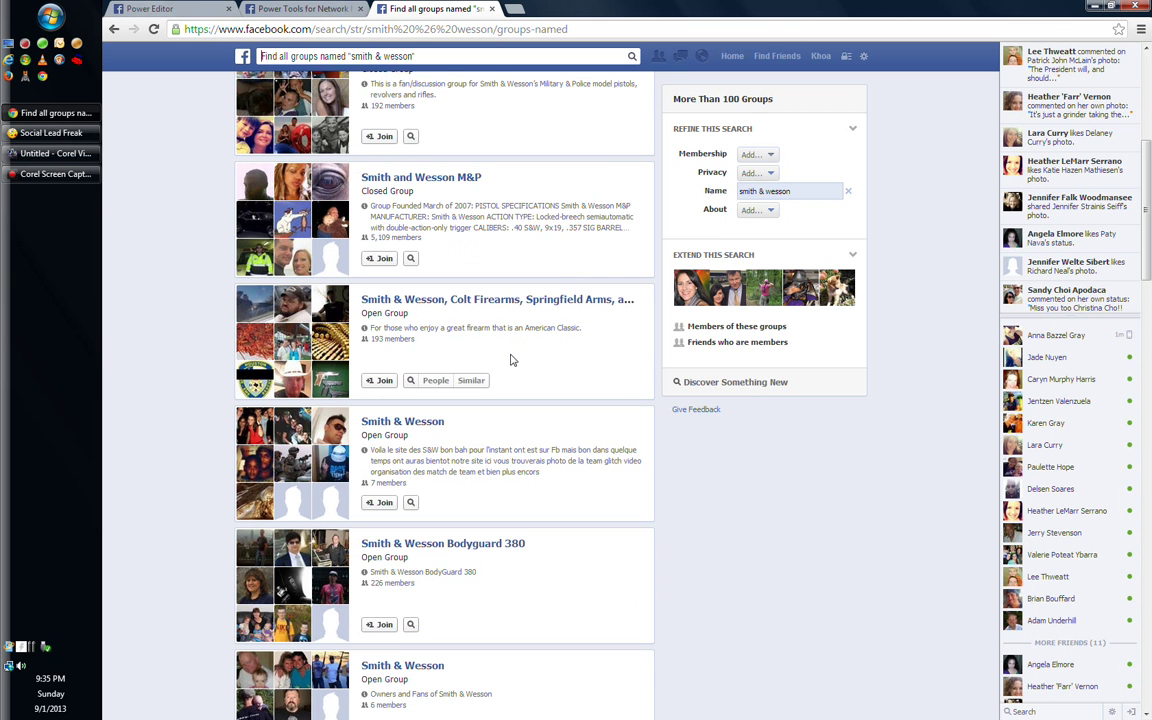
scroll(509, 355, "up", 3)
scroll(509, 355, "up", 3)
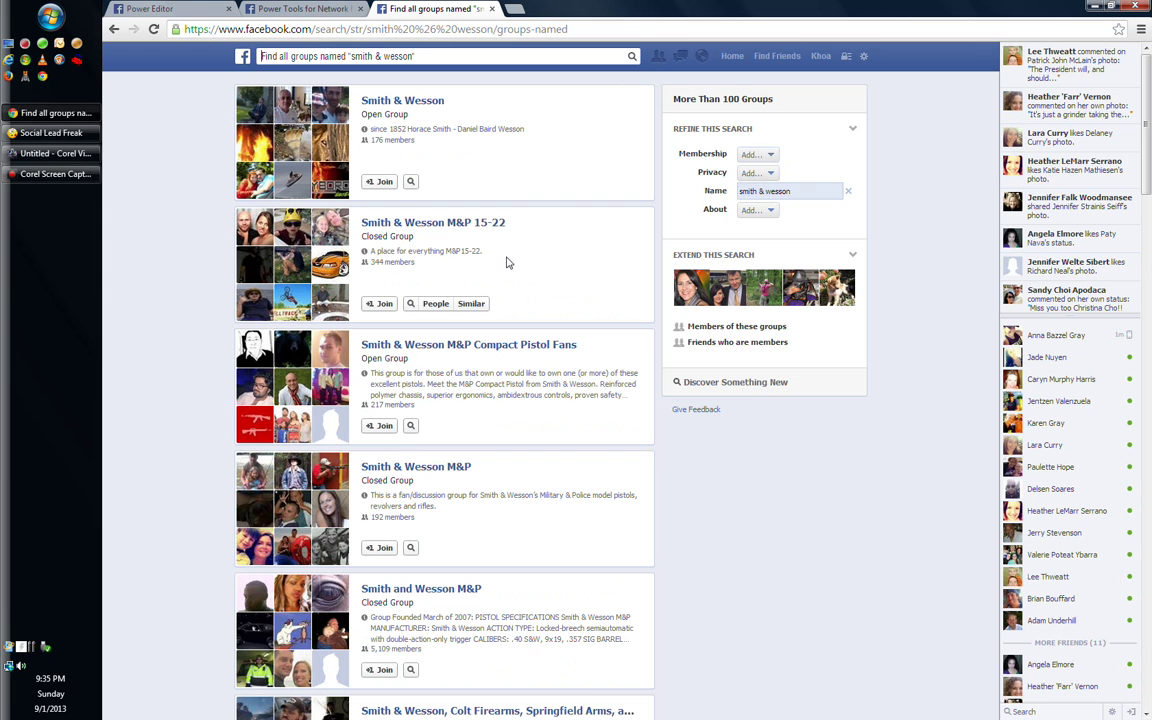
mouse_move(471, 160)
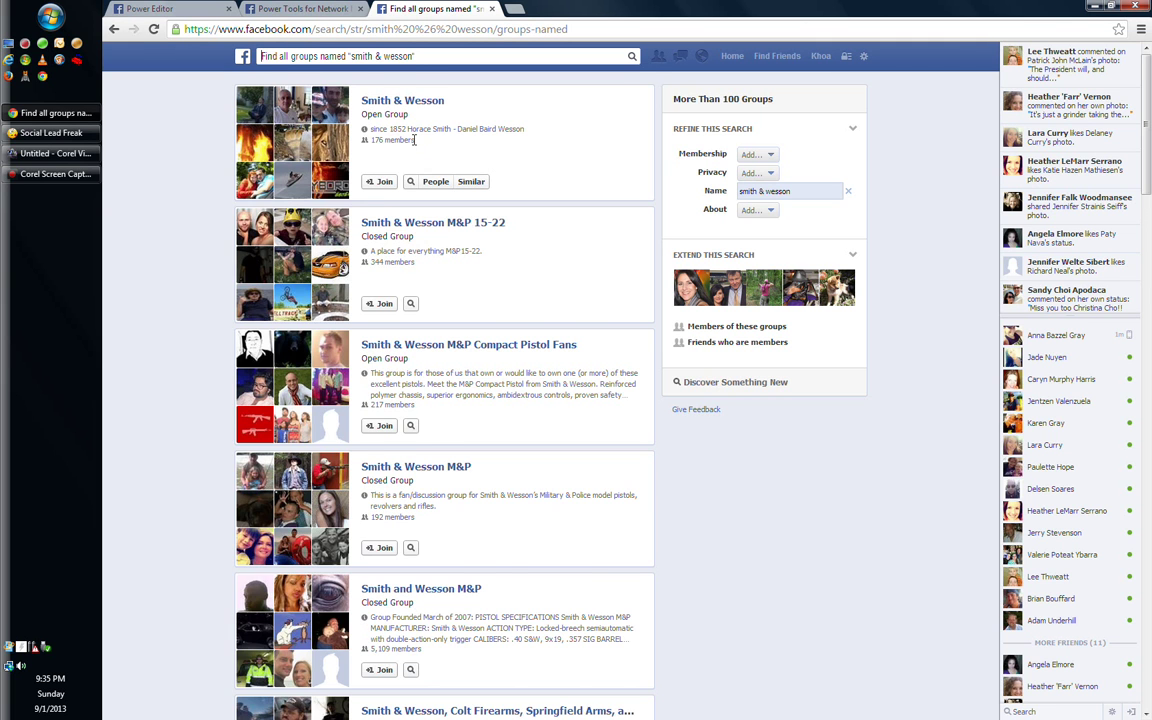
scroll(414, 140, "down", 1)
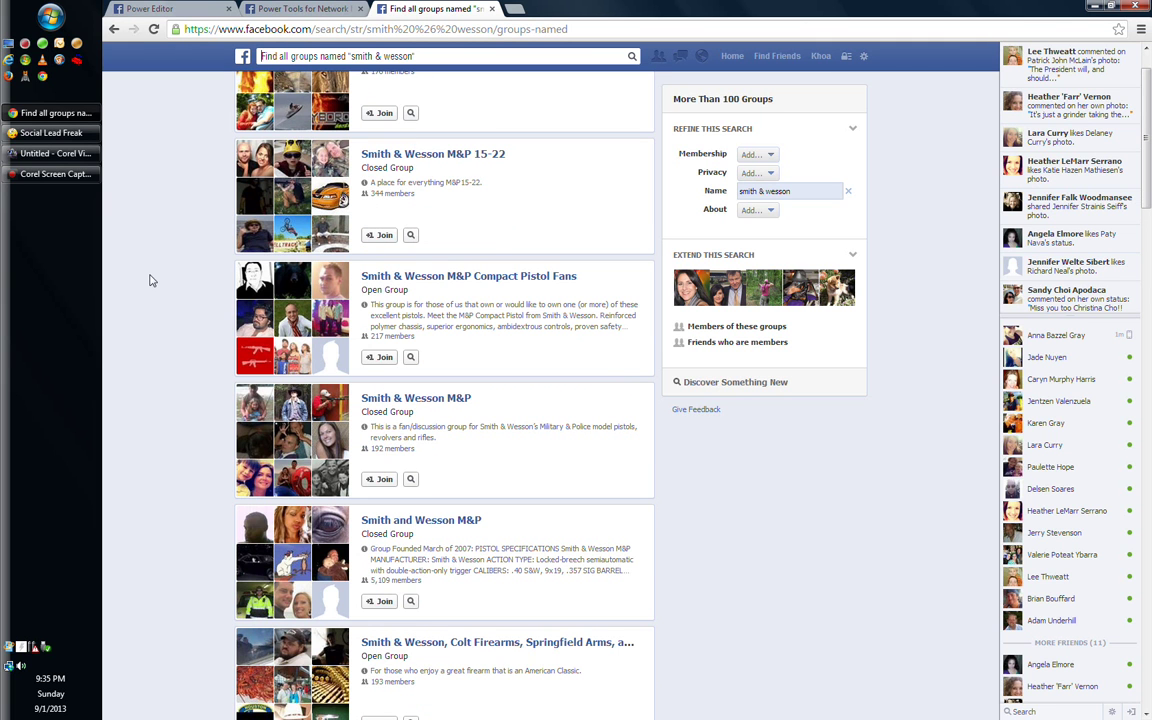
scroll(150, 281, "down", 2)
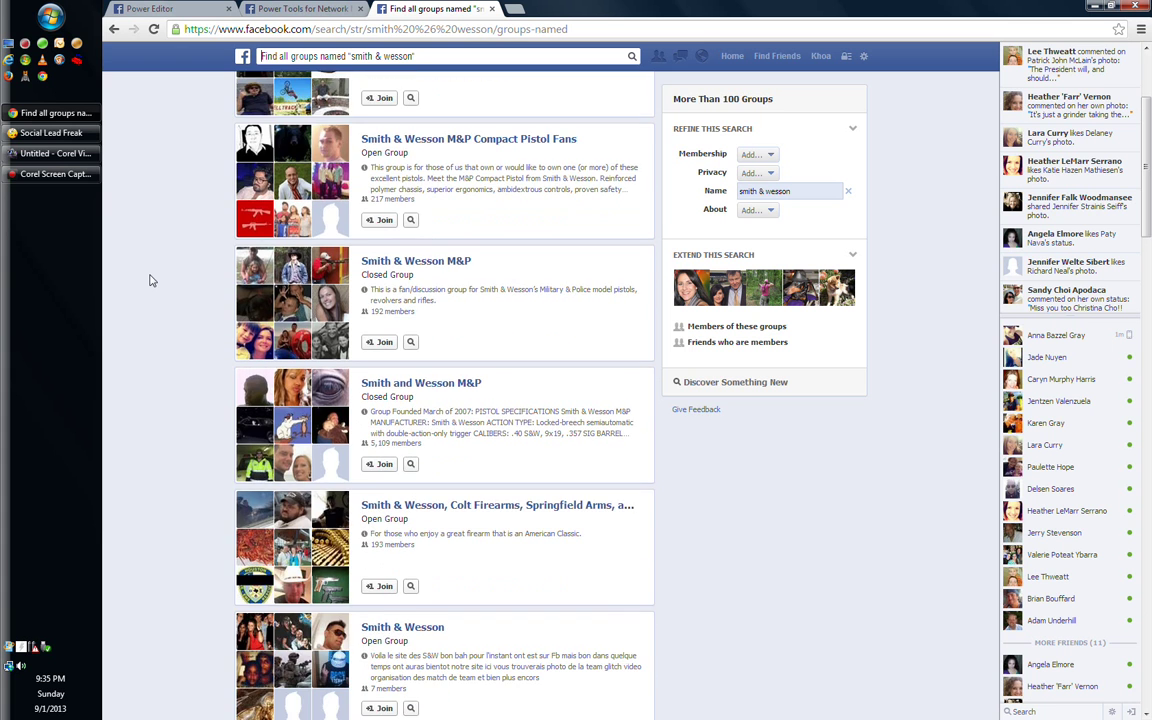
scroll(150, 281, "down", 2)
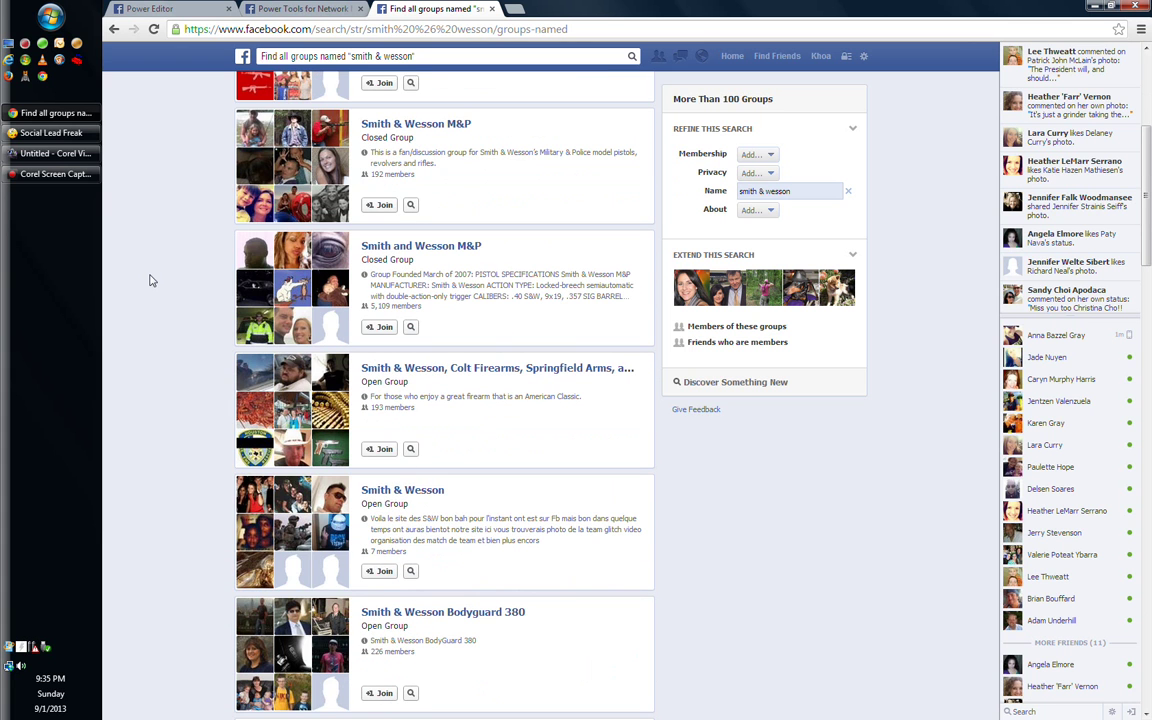
scroll(150, 281, "down", 2)
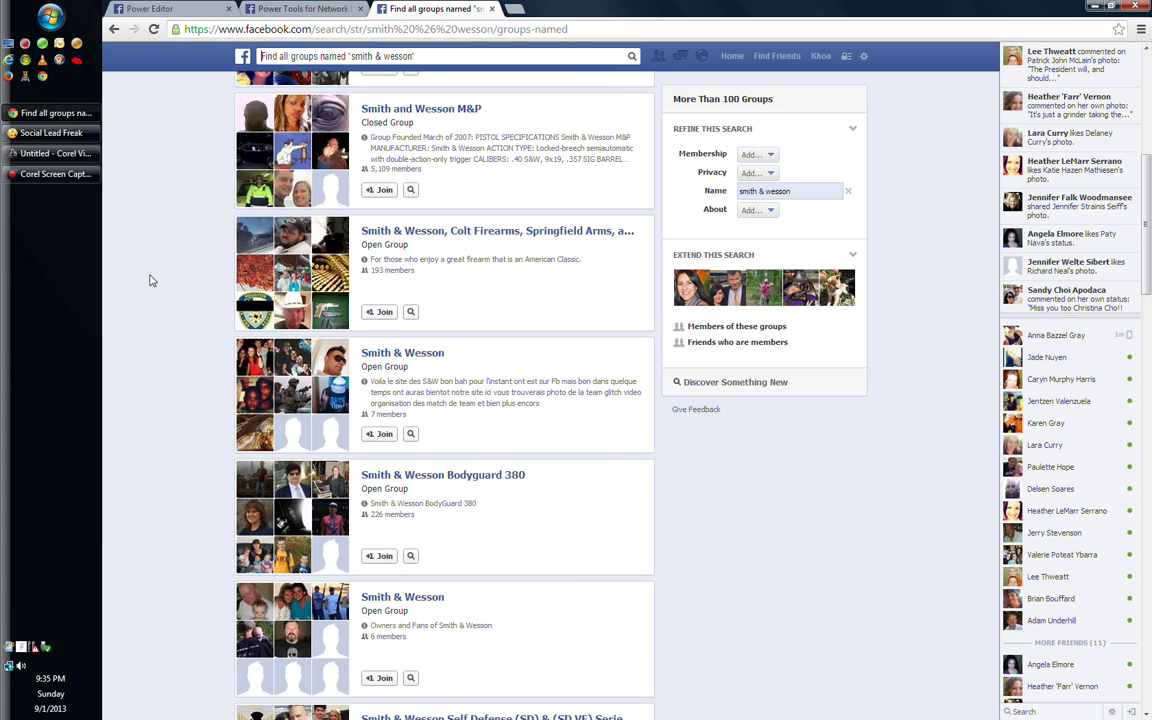
scroll(150, 281, "down", 1)
scroll(150, 281, "down", 1)
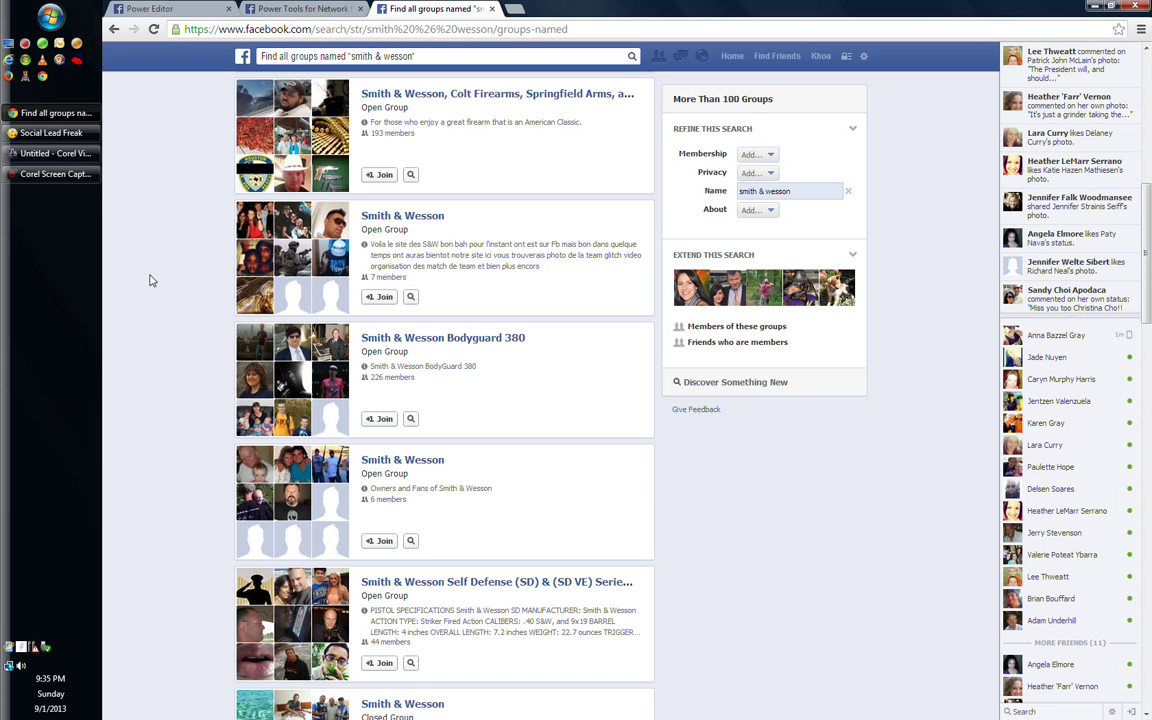
scroll(150, 281, "down", 1)
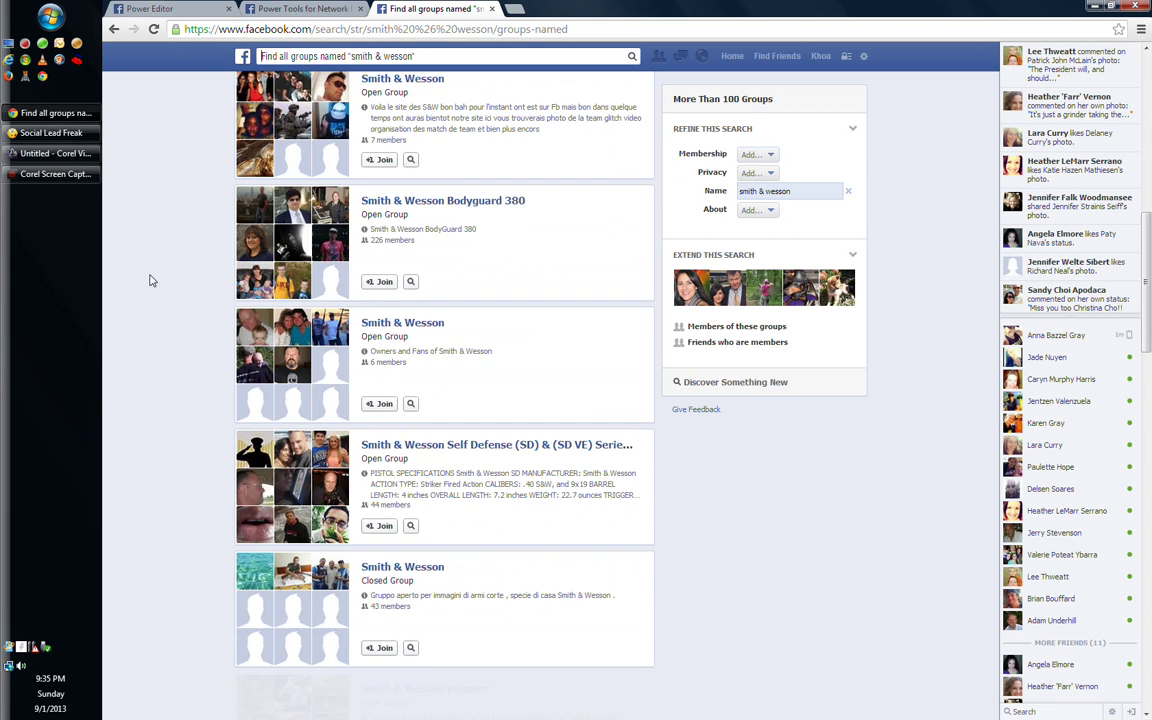
scroll(150, 281, "up", 7)
mouse_move(391, 170)
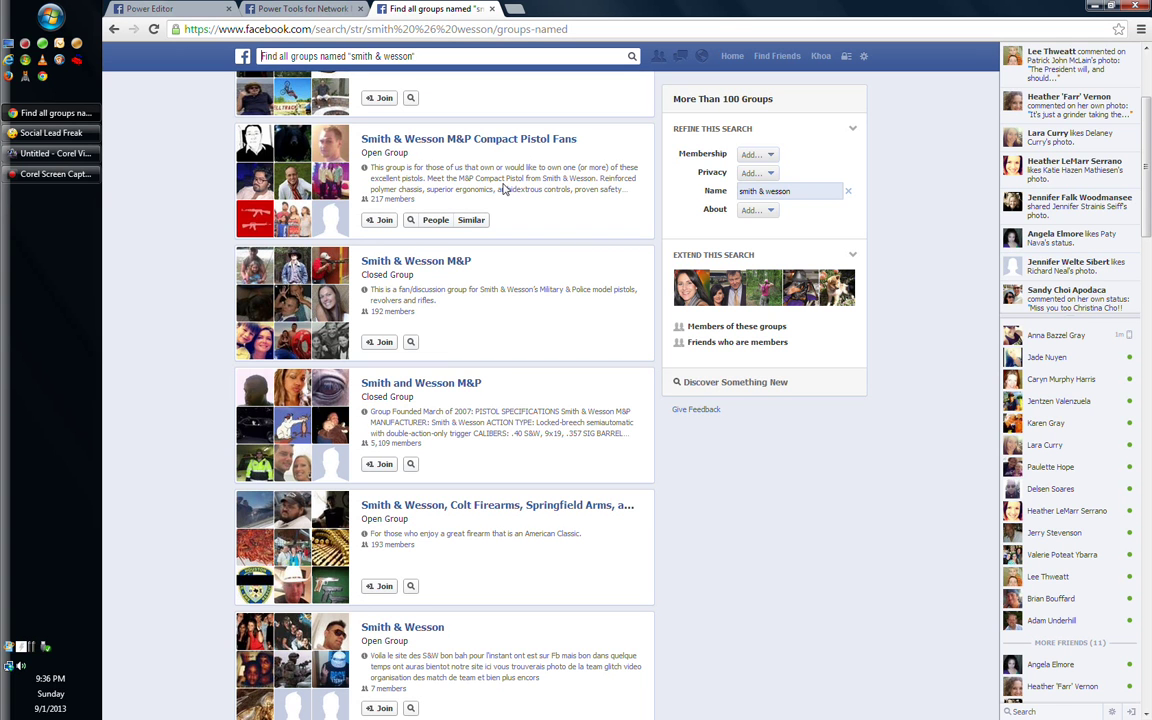
Open the Smith & Wesson M&P Compact Pistol Fans group and scroll through its feed
left_click(445, 140)
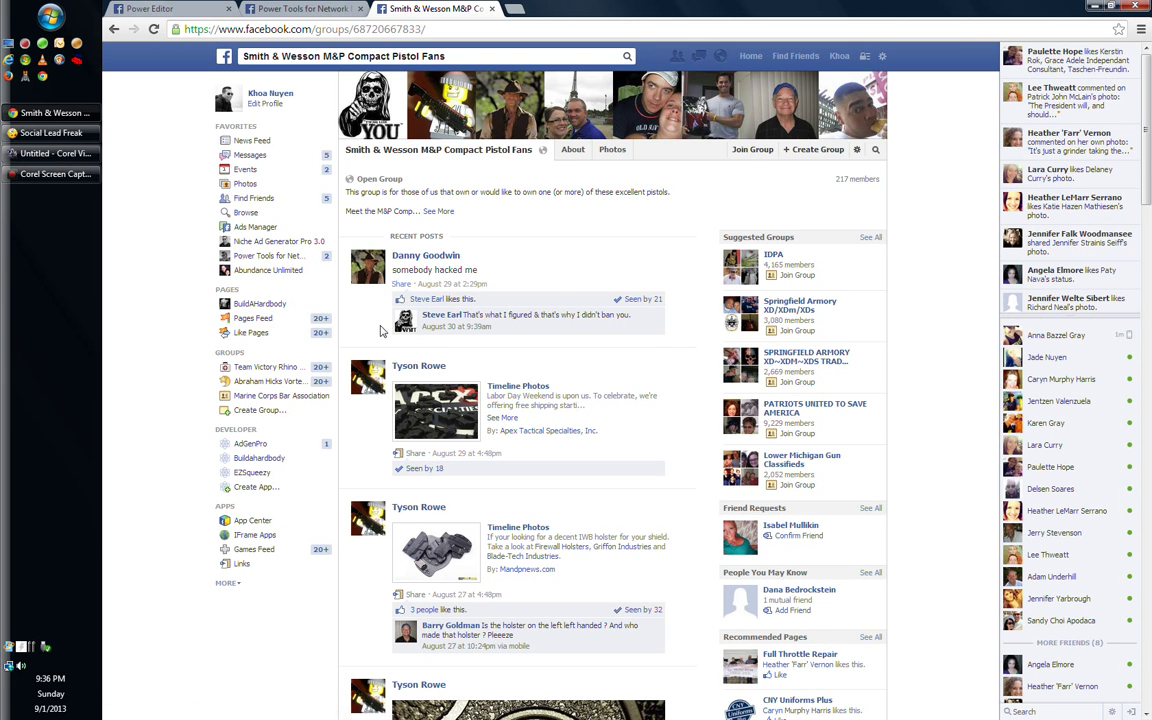
scroll(380, 330, "down", 2)
scroll(380, 330, "down", 5)
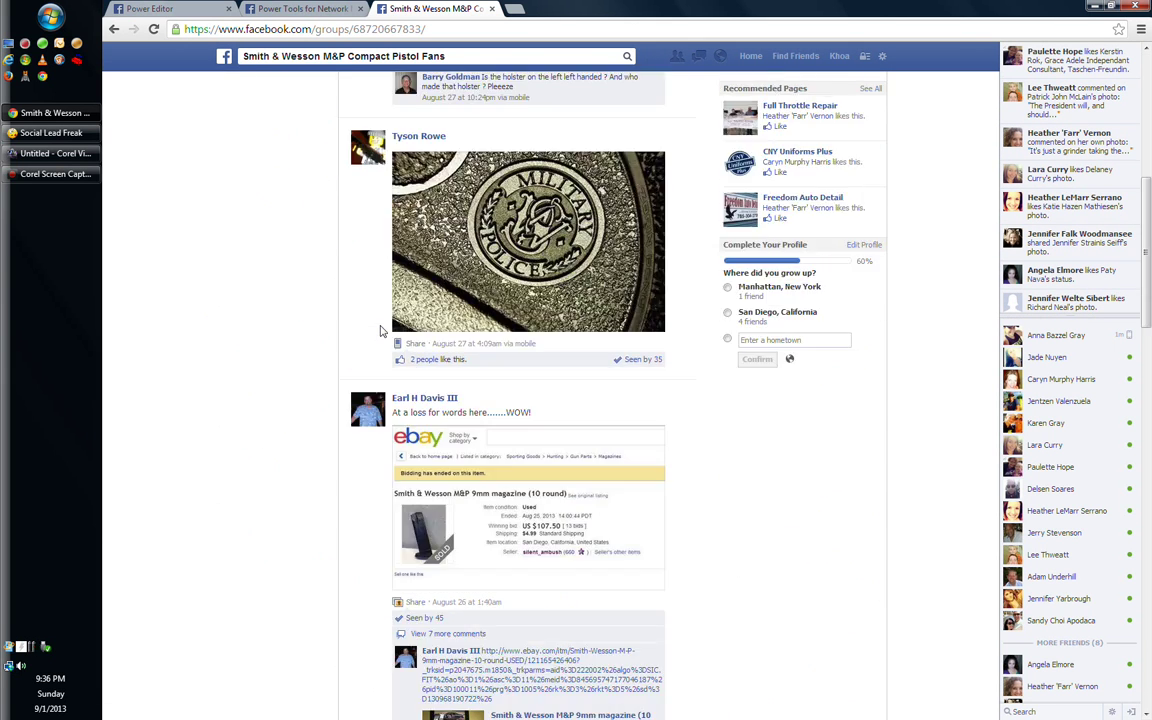
scroll(380, 330, "down", 5)
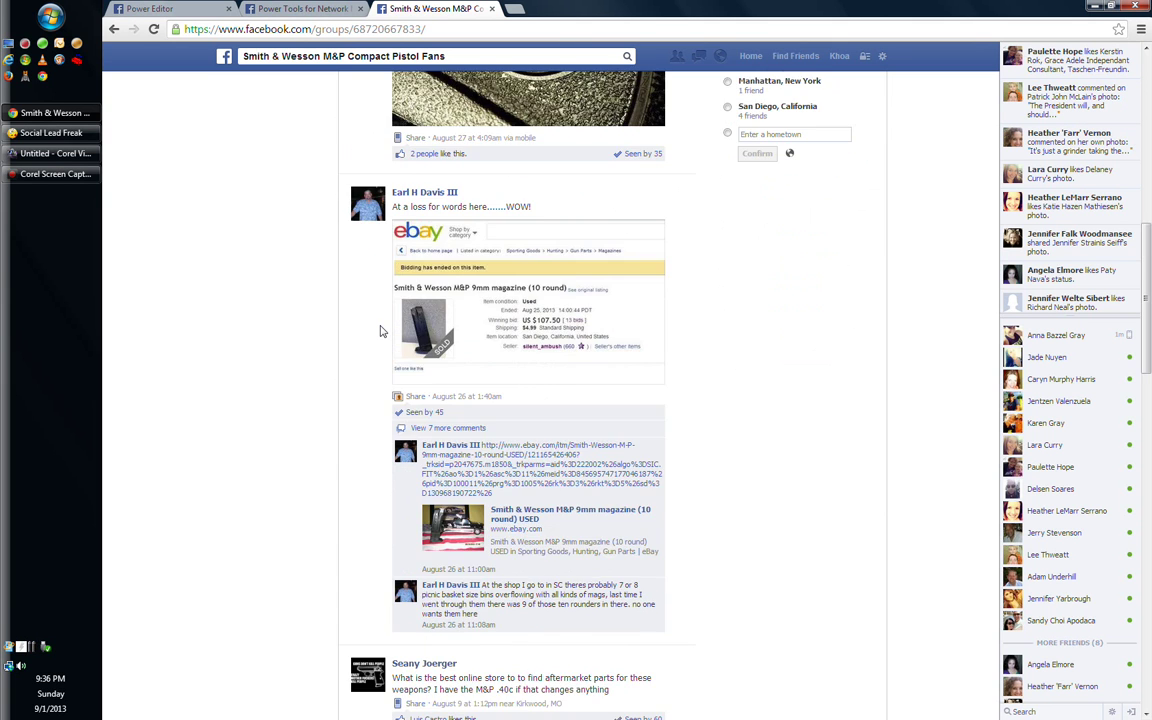
scroll(380, 330, "down", 10)
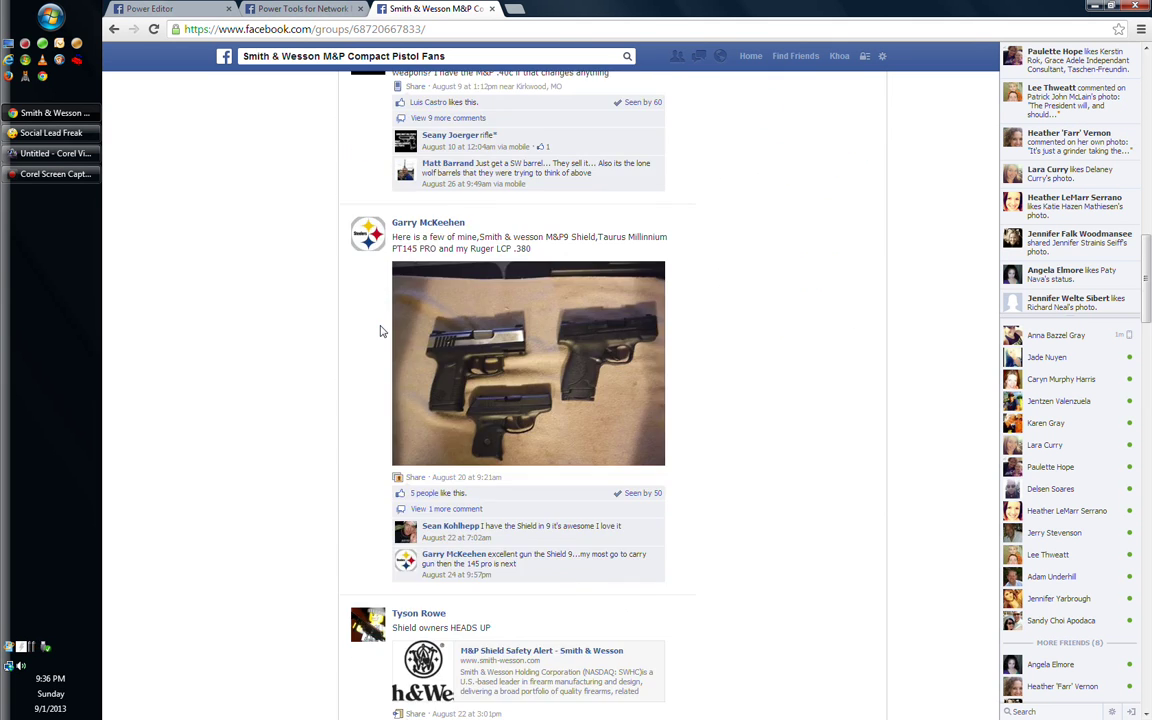
scroll(380, 331, "up", 15)
scroll(380, 331, "up", 6)
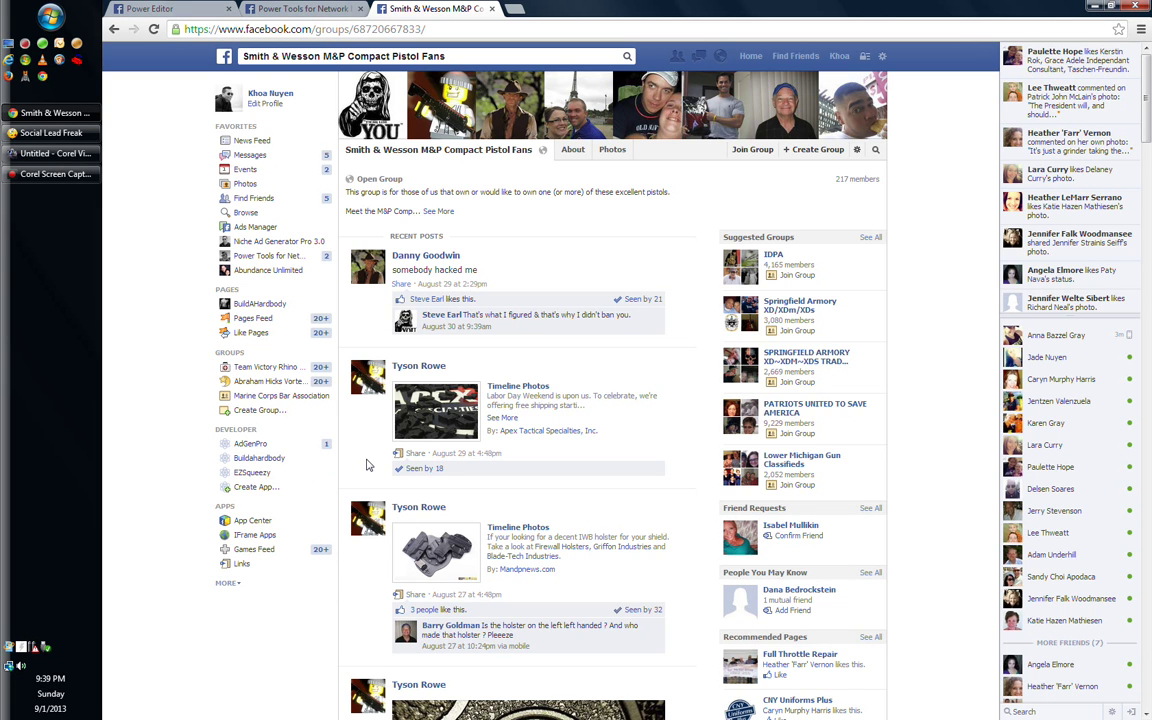
scroll(366, 465, "down", 1)
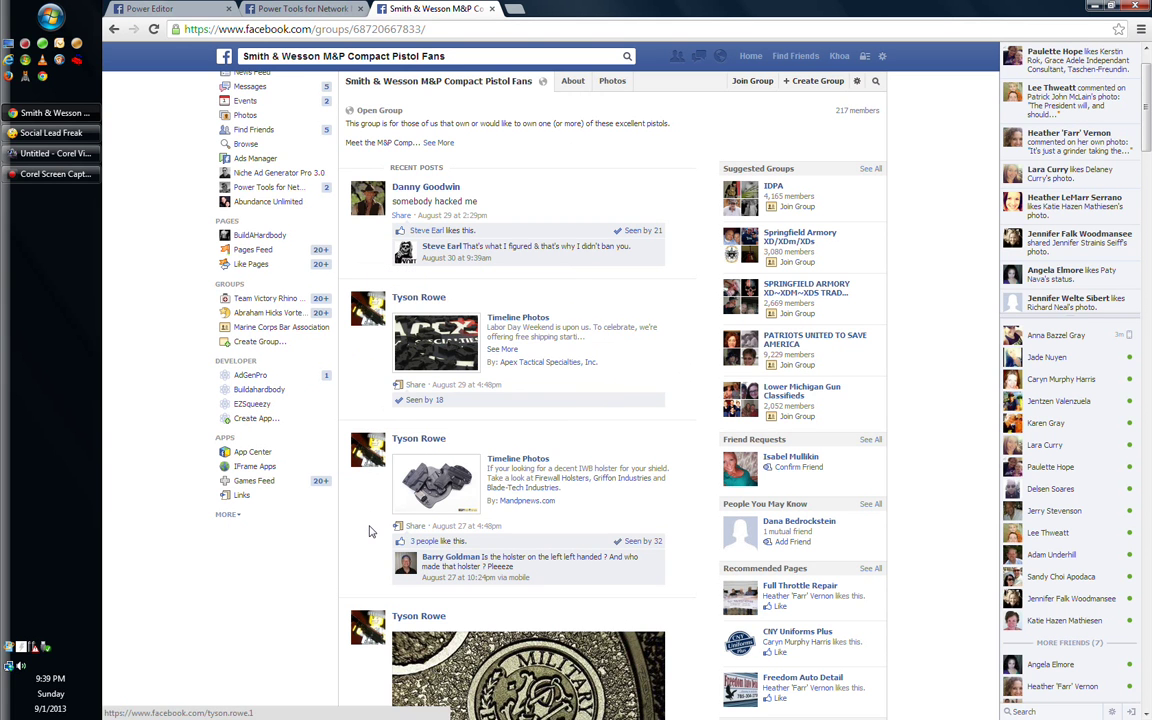
scroll(369, 531, "down", 2)
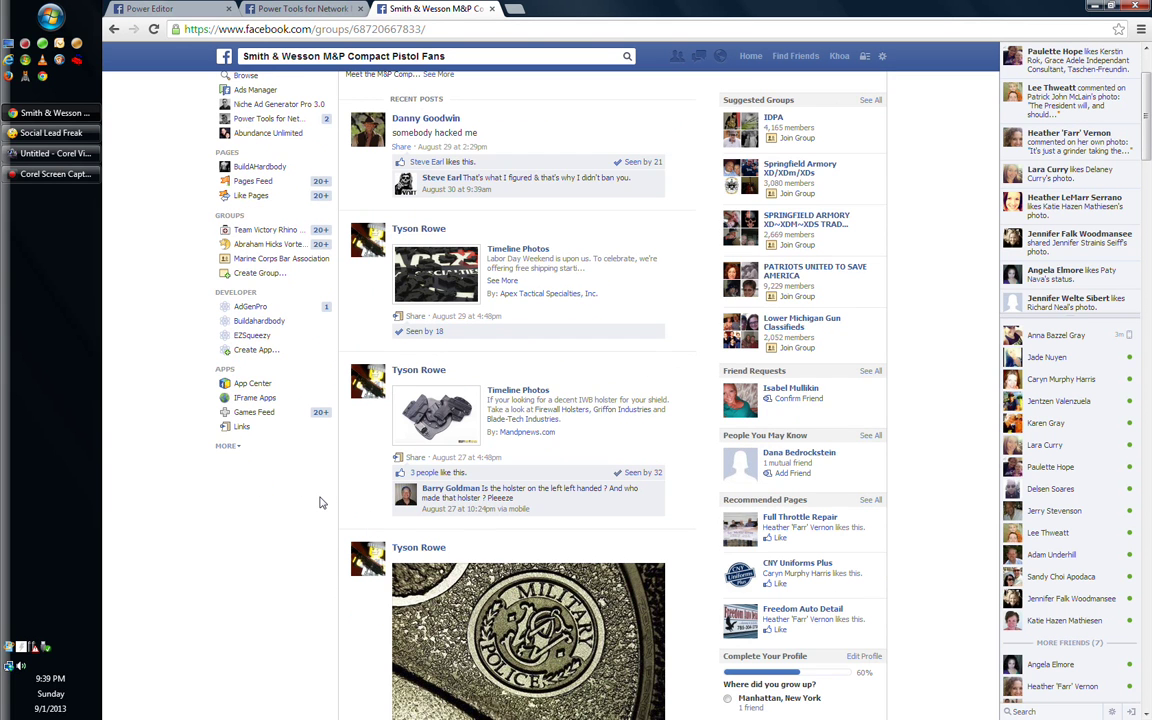
scroll(321, 502, "down", 2)
scroll(321, 502, "down", 1)
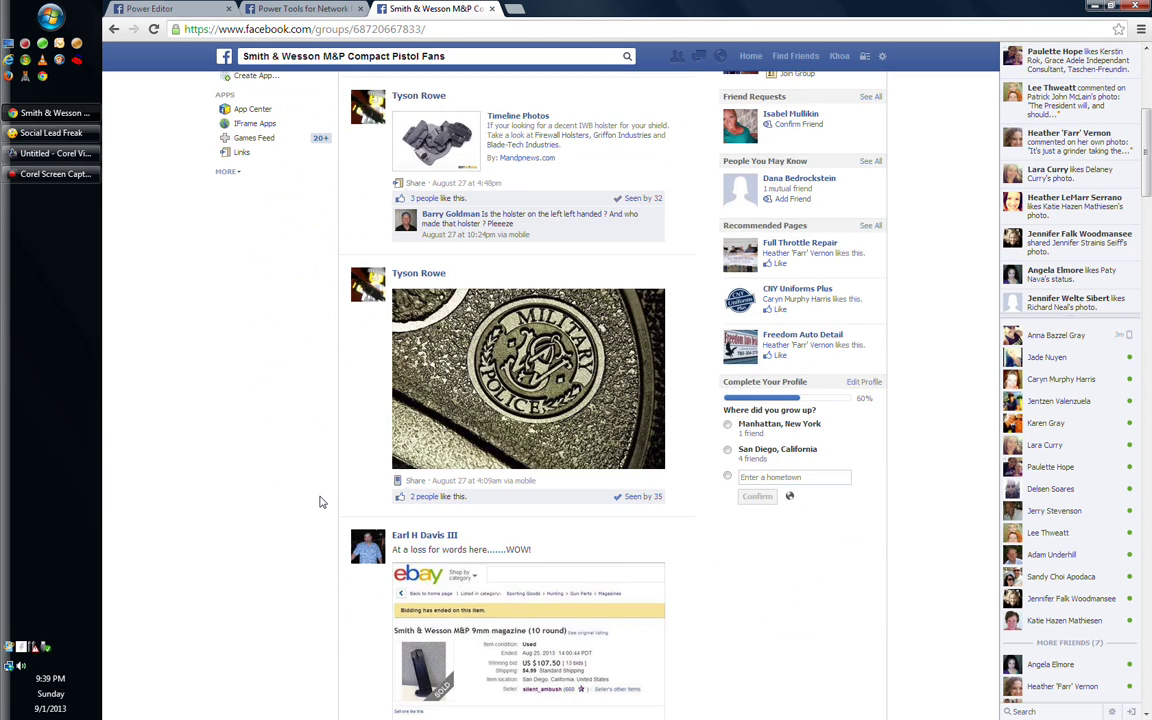
scroll(321, 502, "up", 2)
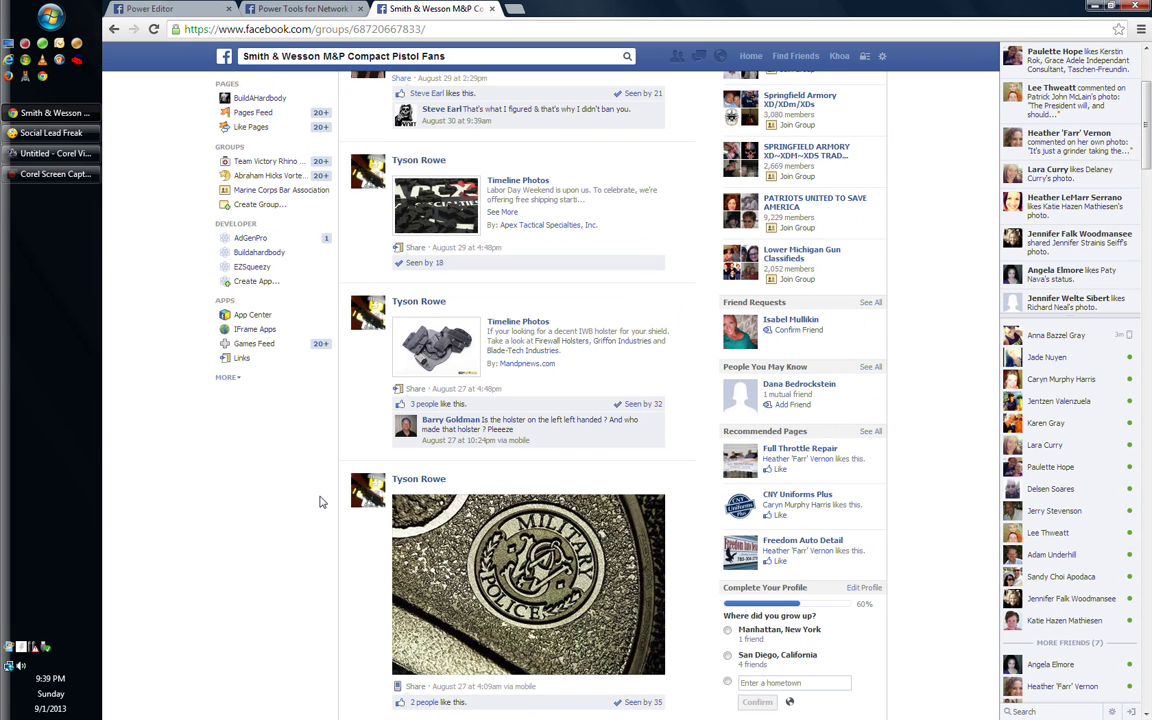
scroll(321, 502, "up", 2)
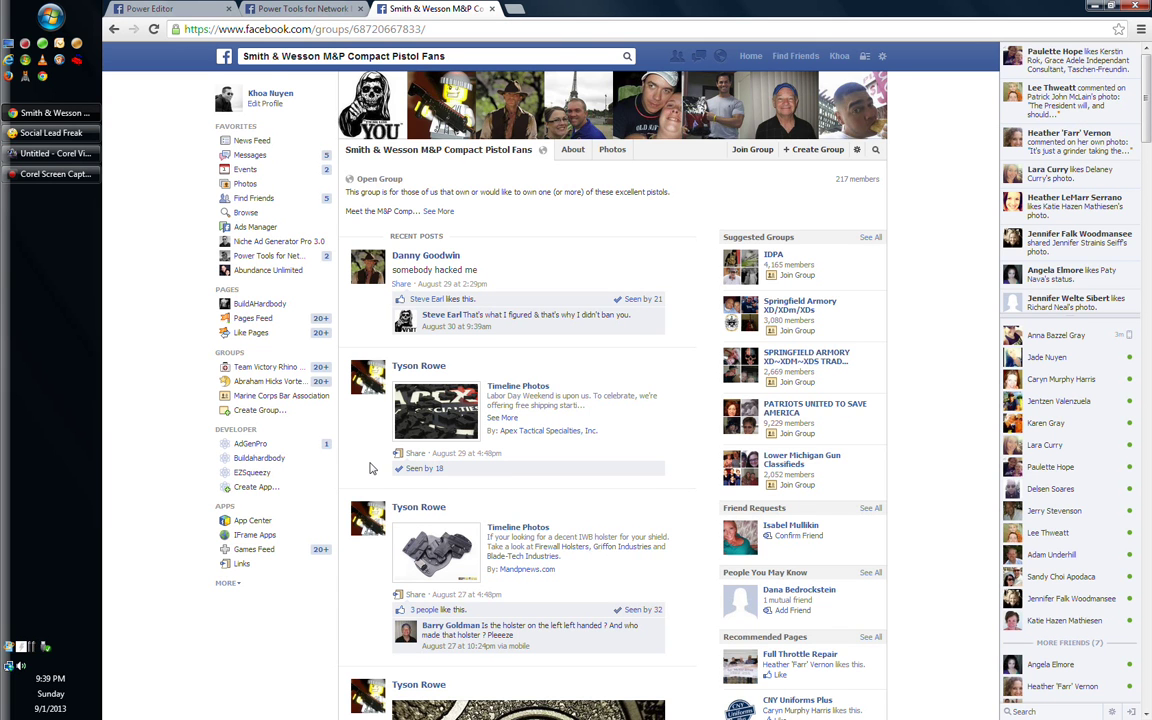
scroll(369, 468, "down", 1)
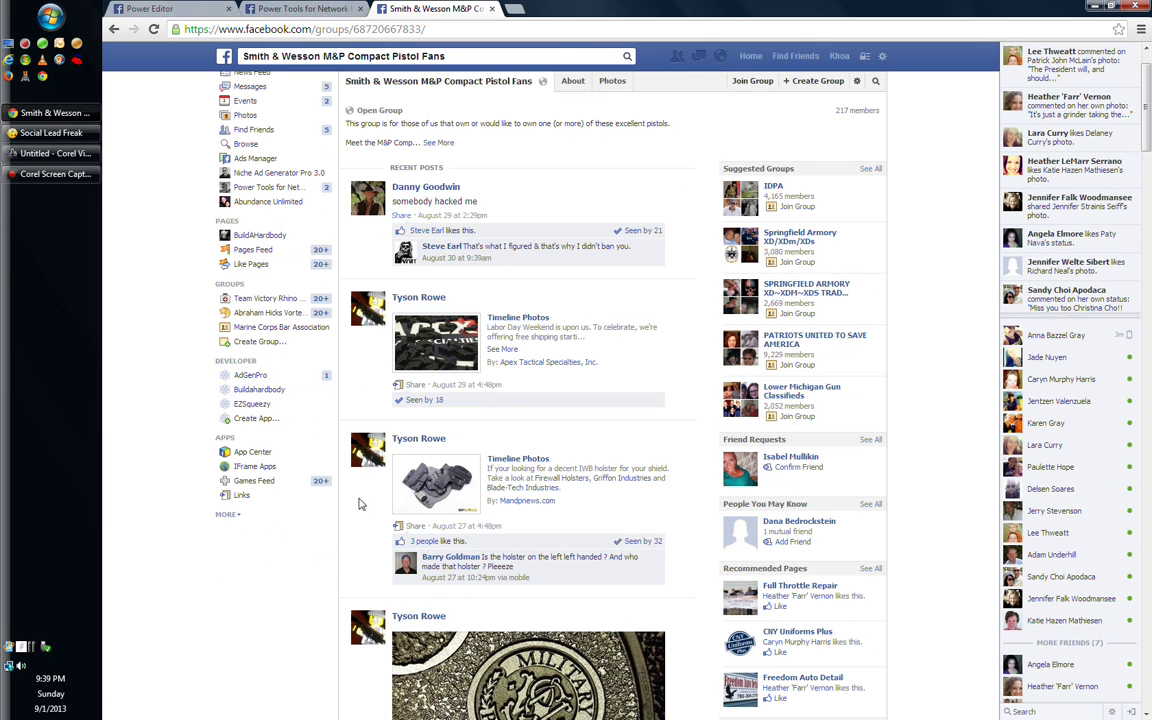
scroll(362, 505, "up", 1)
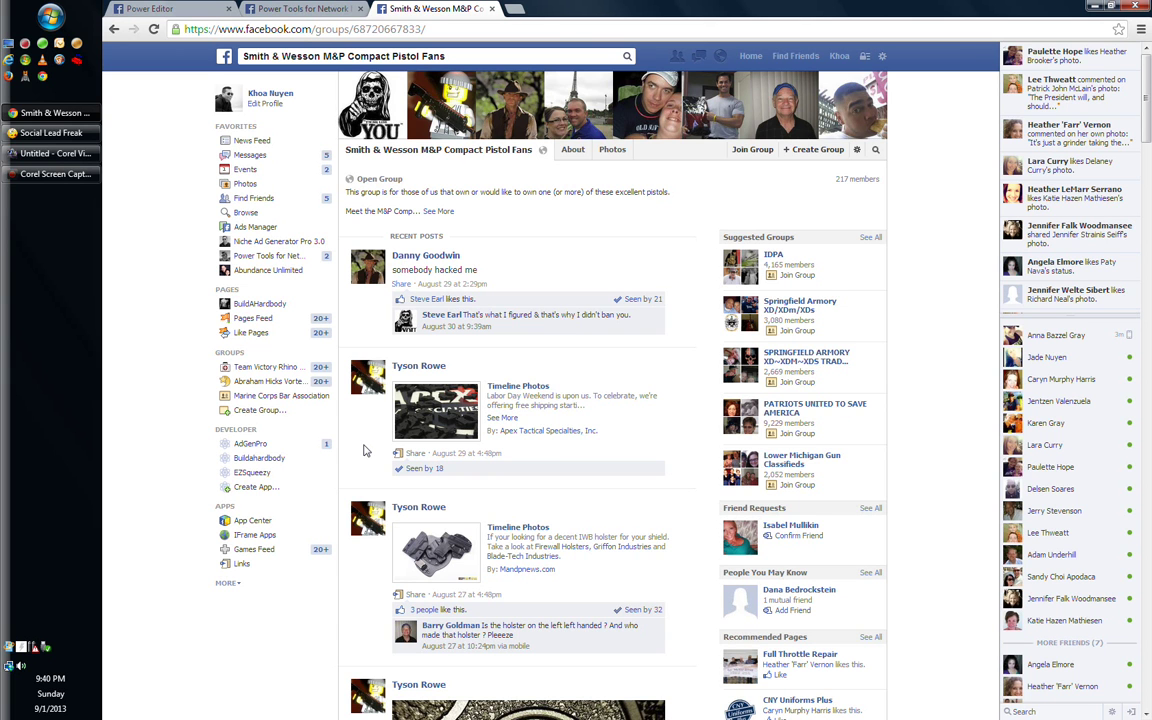
scroll(365, 451, "down", 2)
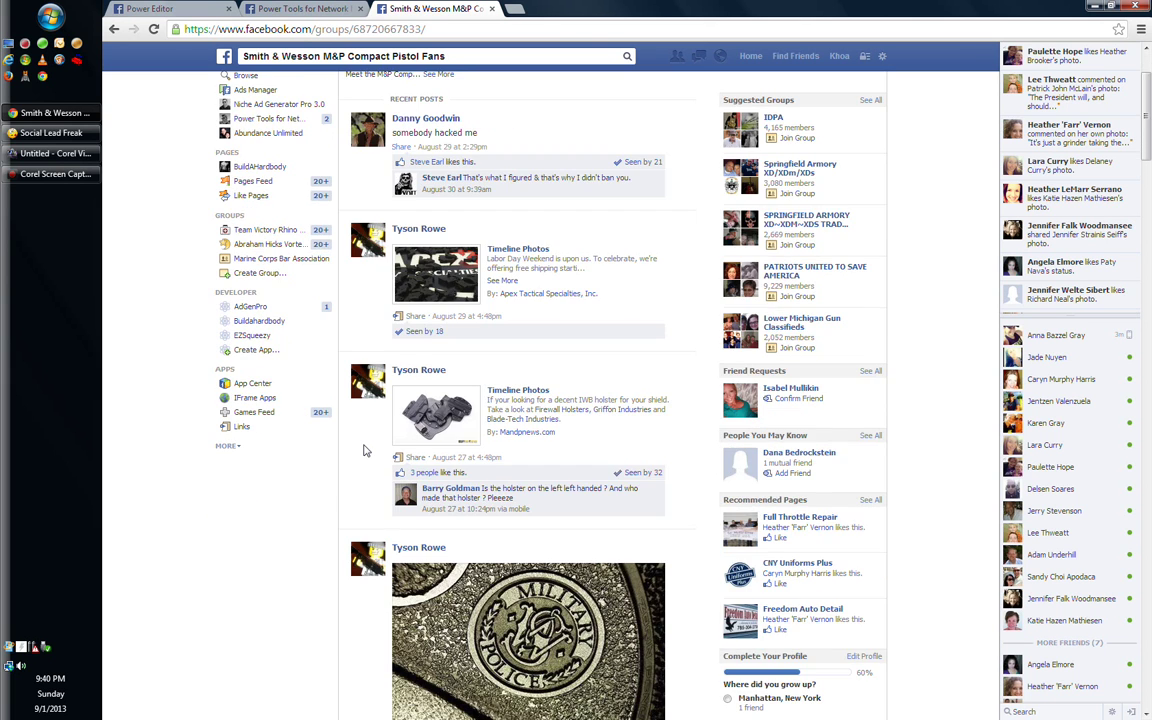
scroll(365, 451, "up", 2)
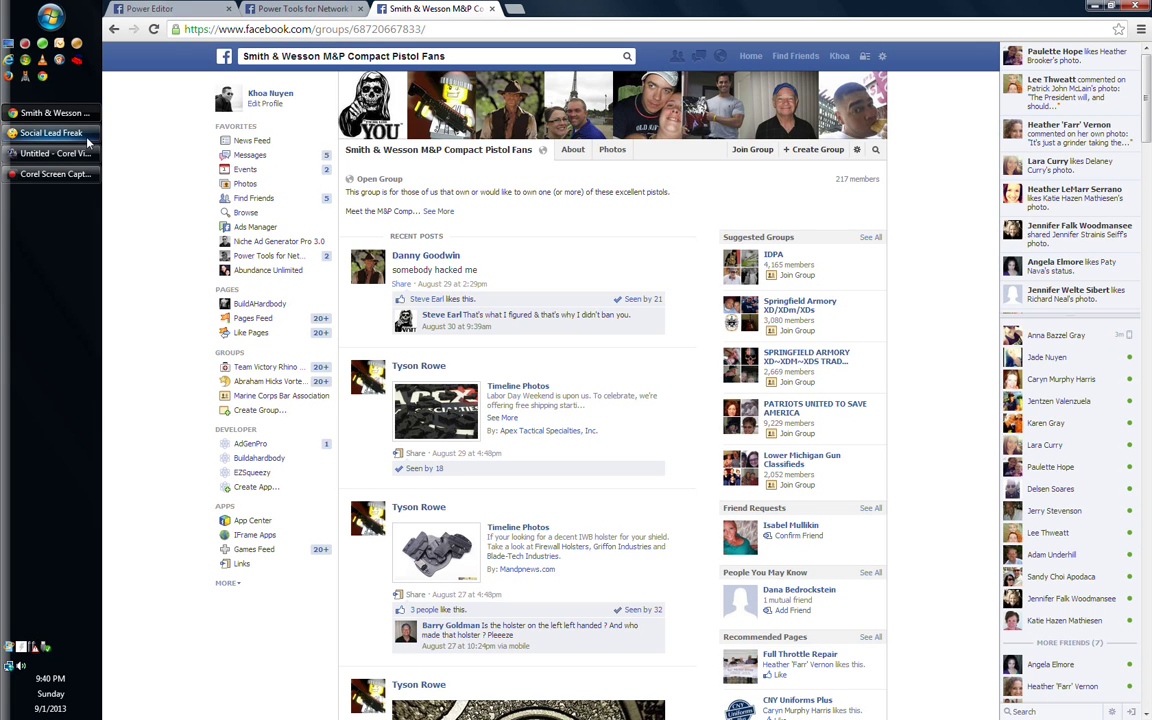
Bring Social Lead Freak forward and enter 'smith & wesson' as the Groups search term
mouse_move(88, 142)
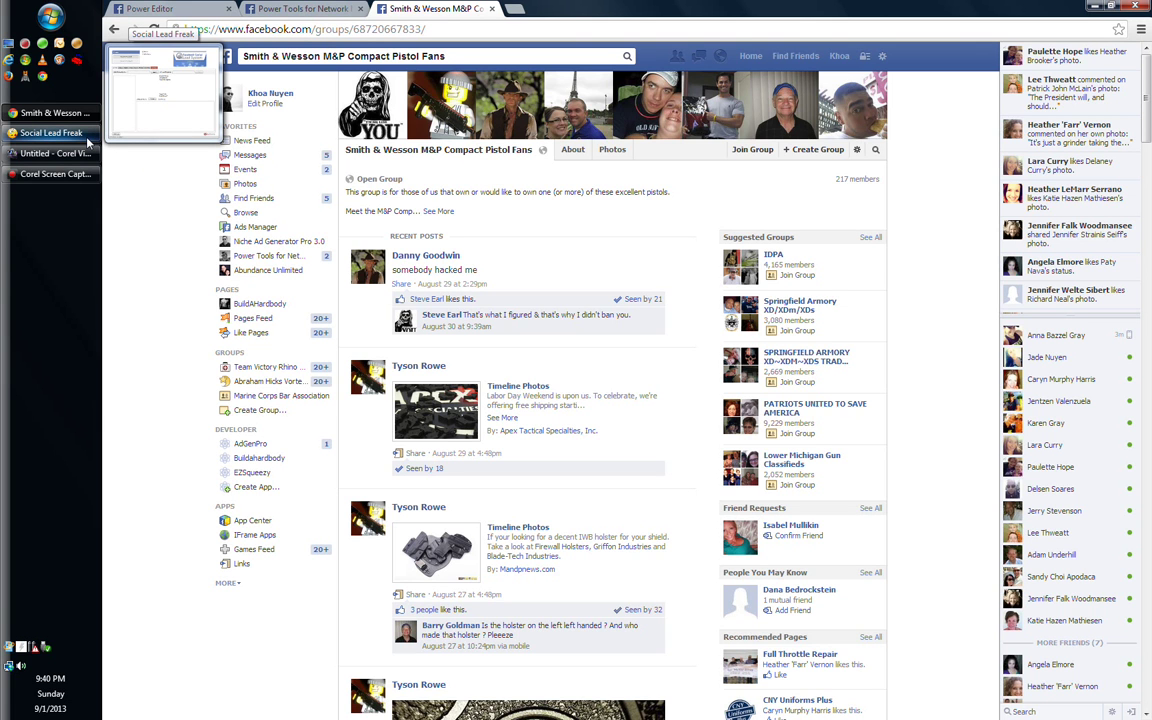
left_click(88, 142)
left_click(372, 284)
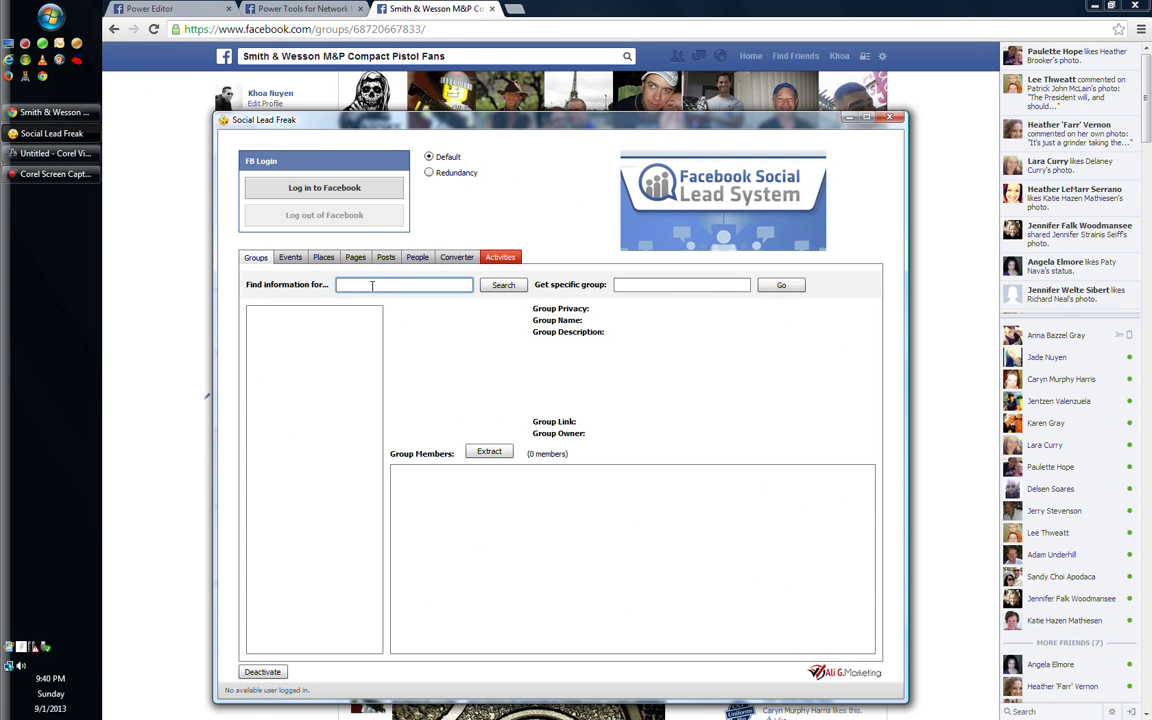
type("smith & wesson")
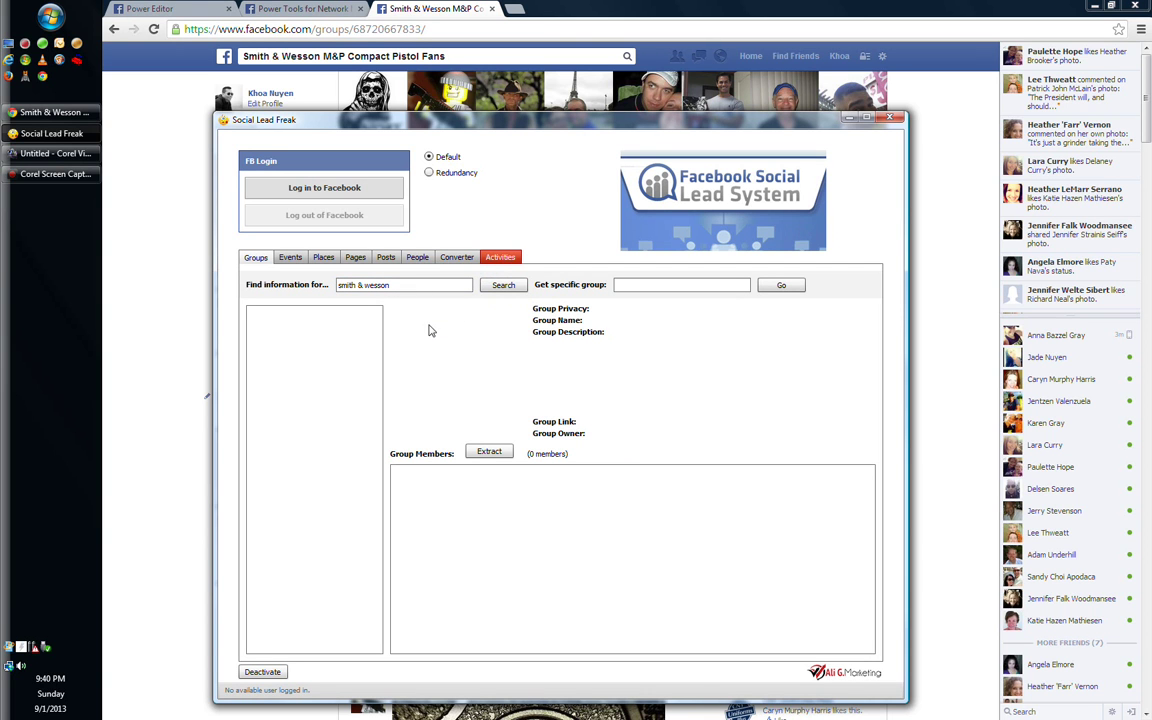
Log Social Lead Freak in to Facebook with the account e-mail and password
left_click(324, 188)
left_click(578, 354)
left_click(578, 360)
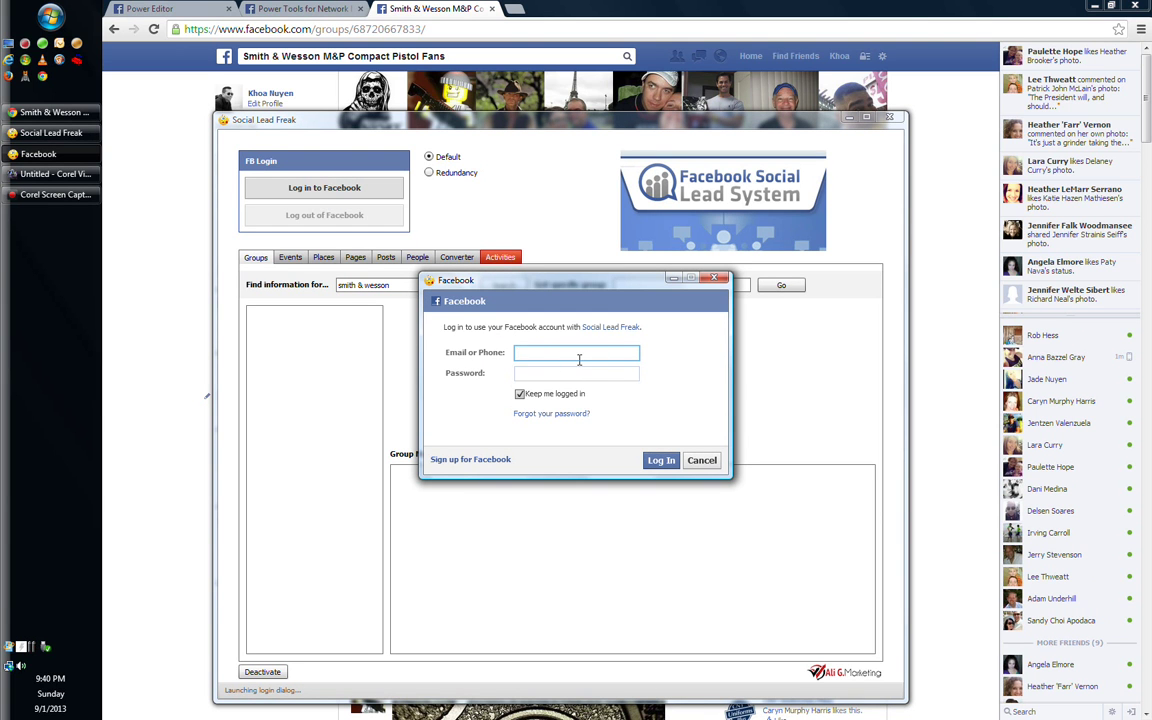
key("Tab")
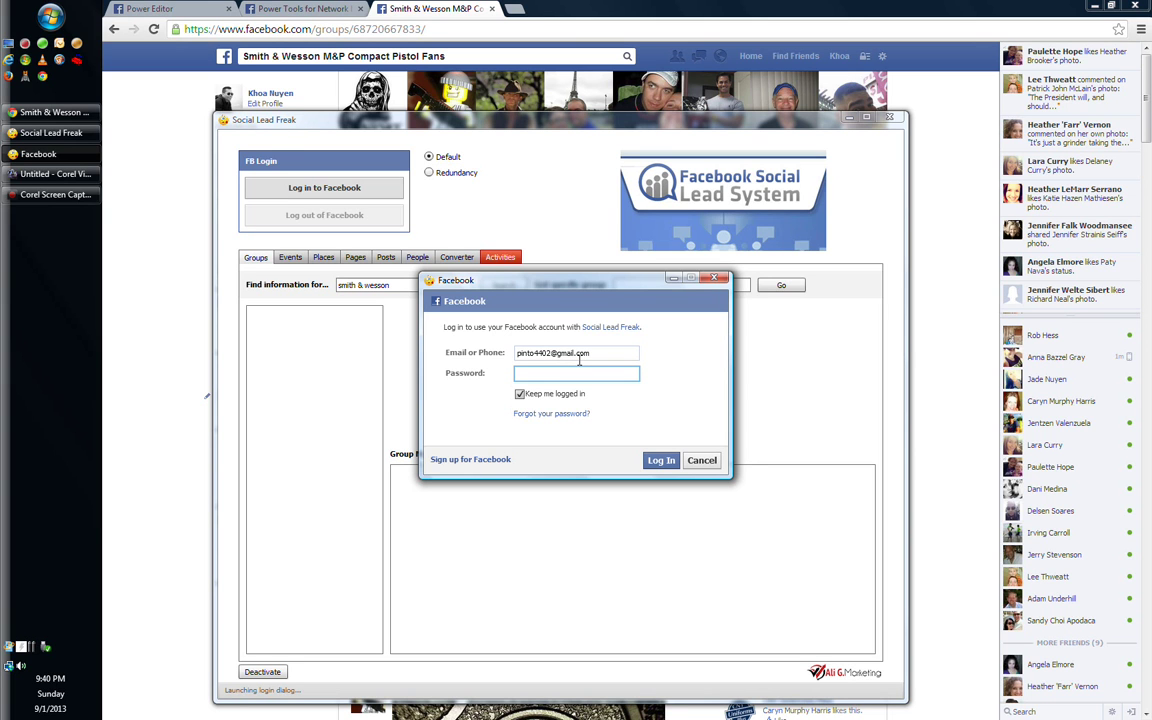
type("********")
left_click(668, 461)
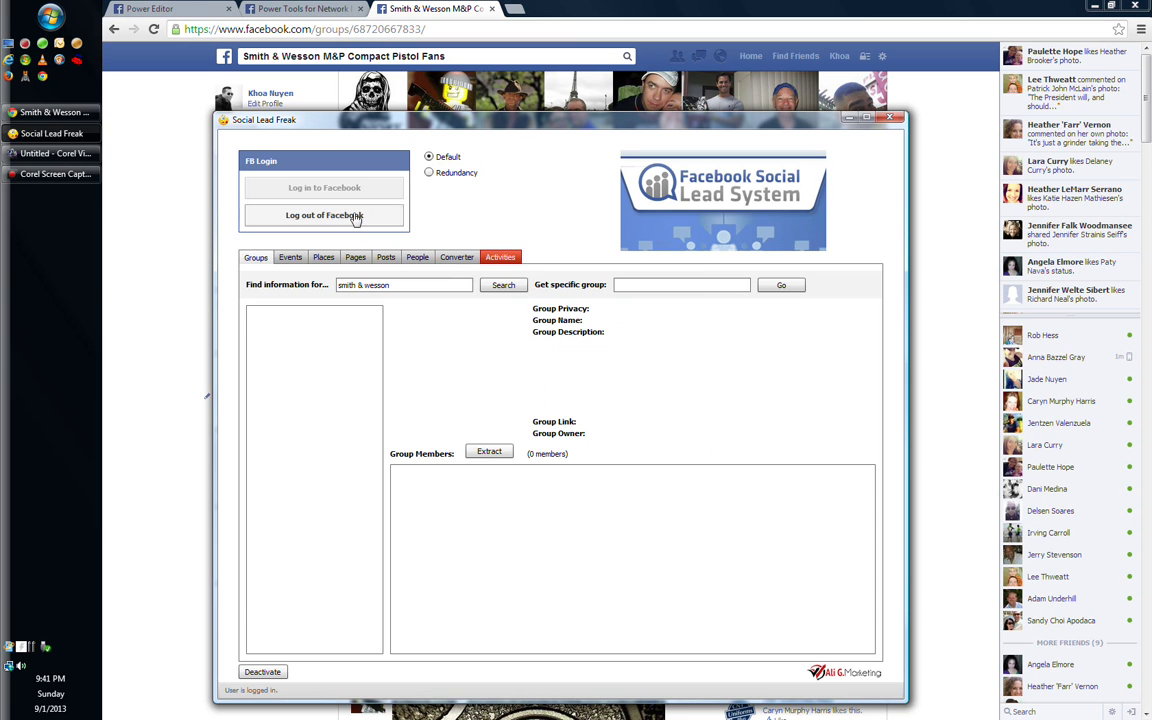
Search for smith & wesson groups and load the first Smith & Wesson group's 146 members
left_click(502, 286)
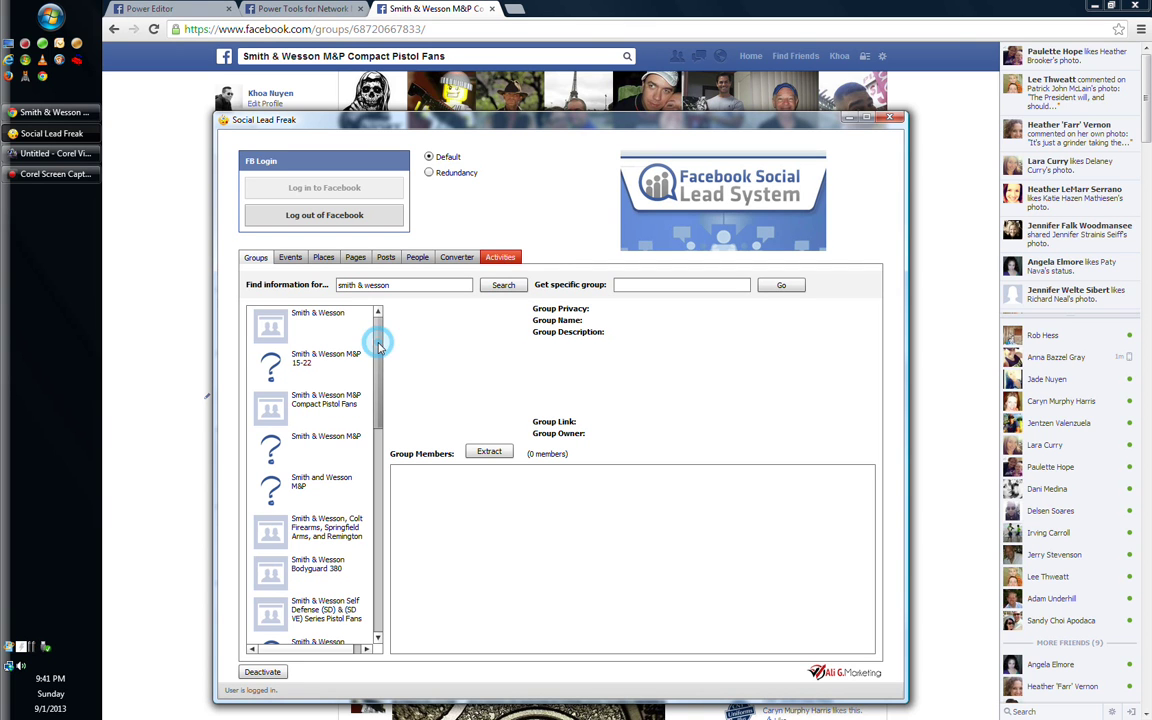
scroll(378, 340, "down", 1)
scroll(378, 338, "up", 1)
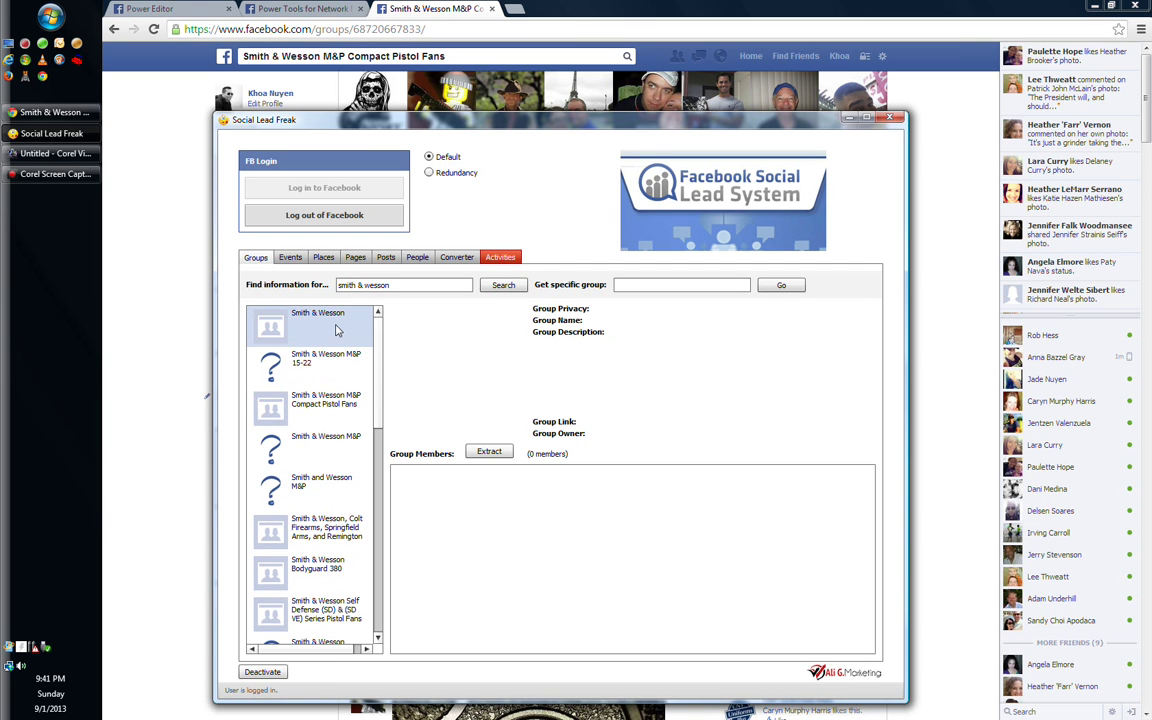
left_click(337, 330)
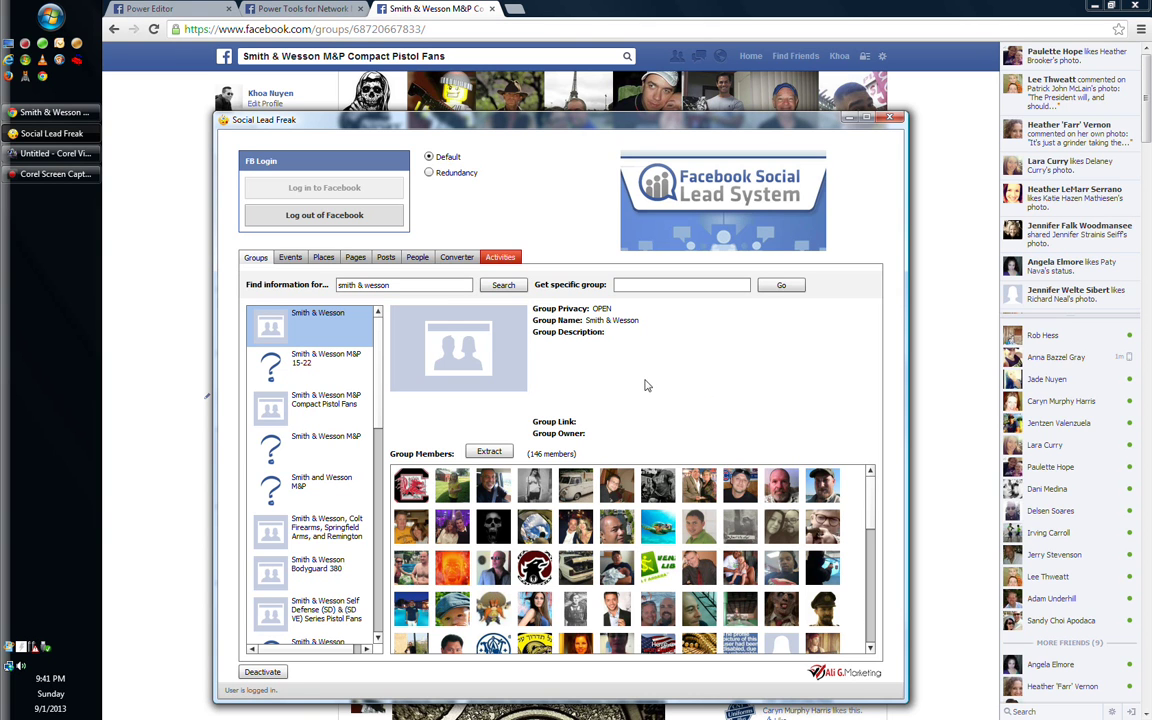
Extract the Smith & Wesson group's 146 members and save them as 'smith & wesson'
left_click(490, 452)
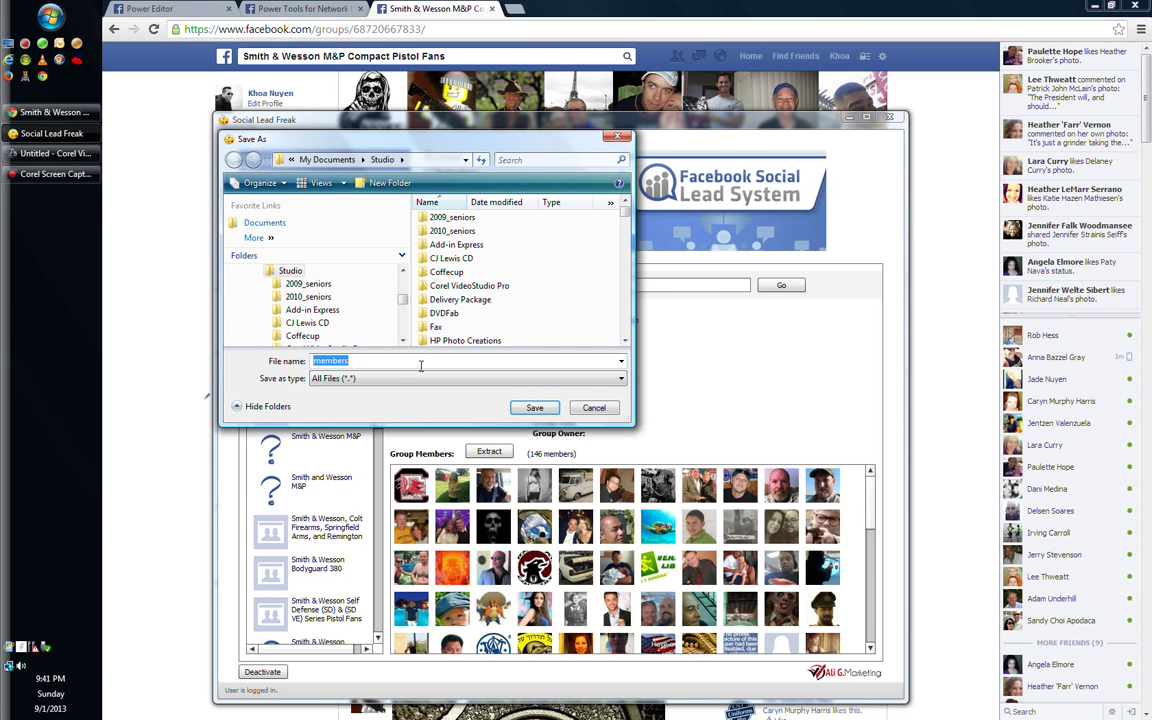
type("smith")
type(" & west")
type("t")
key("BackSpace")
key("BackSpace")
type("son")
left_click(534, 407)
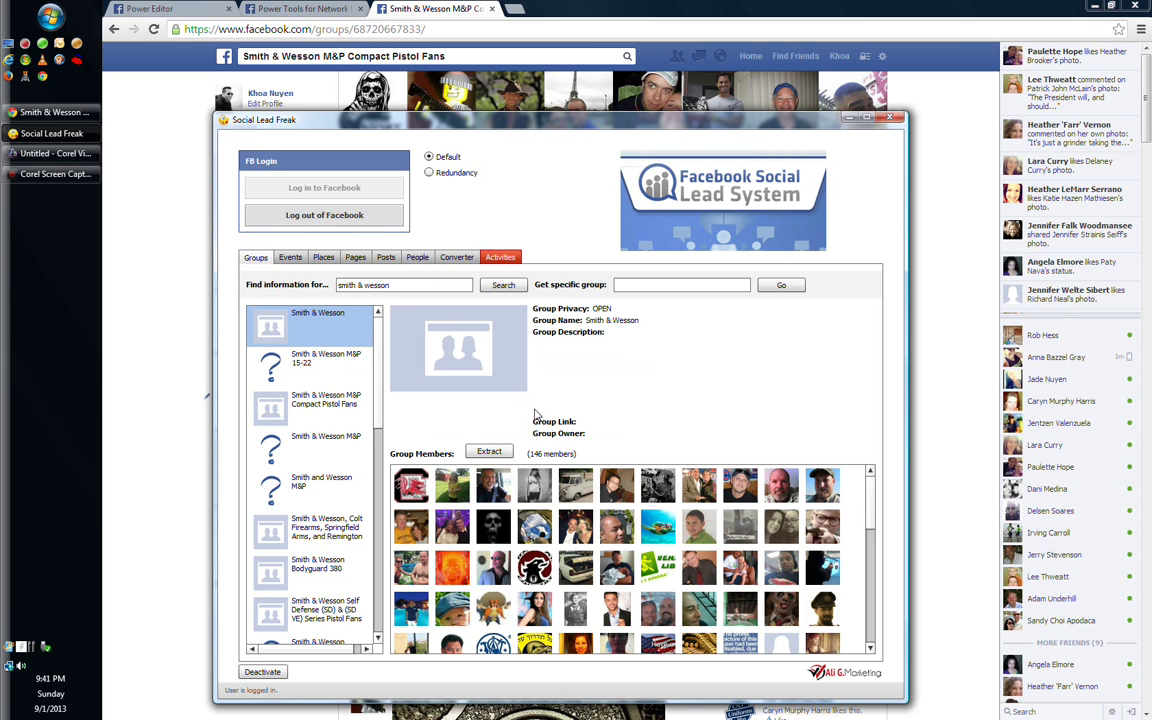
Step through the group results, starting from Smith & Wesson M&P Compact Pistol Fans
left_click(300, 405)
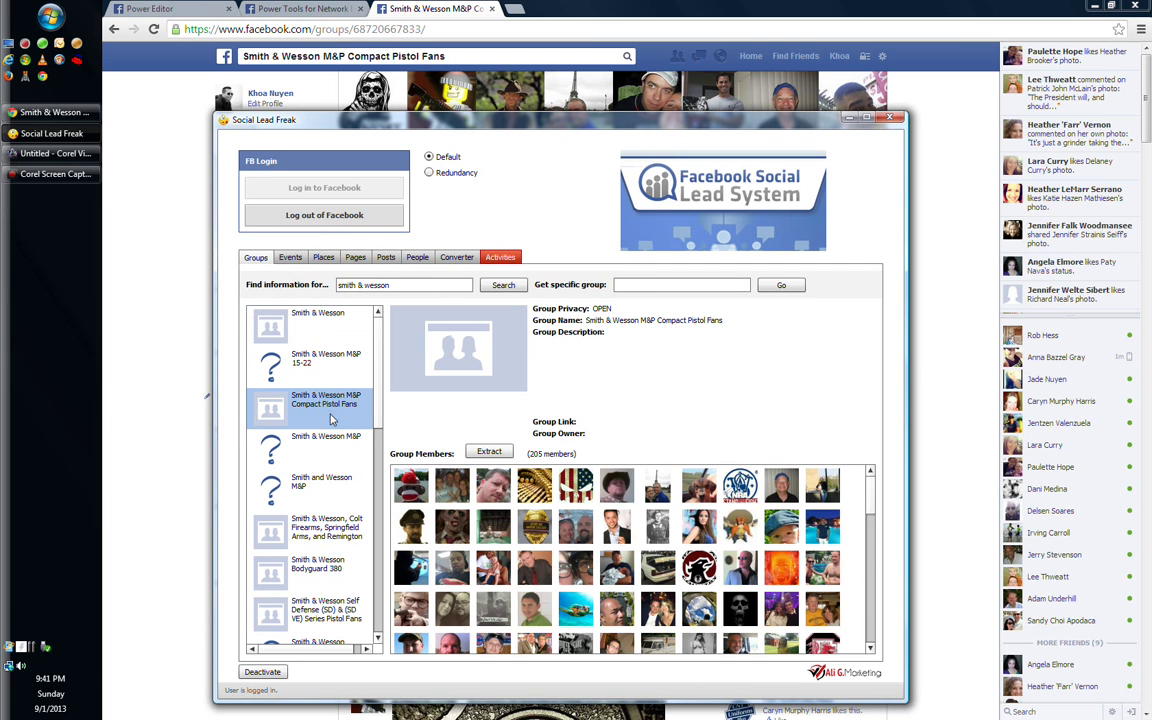
key("Down")
key("Down")
key("Down")
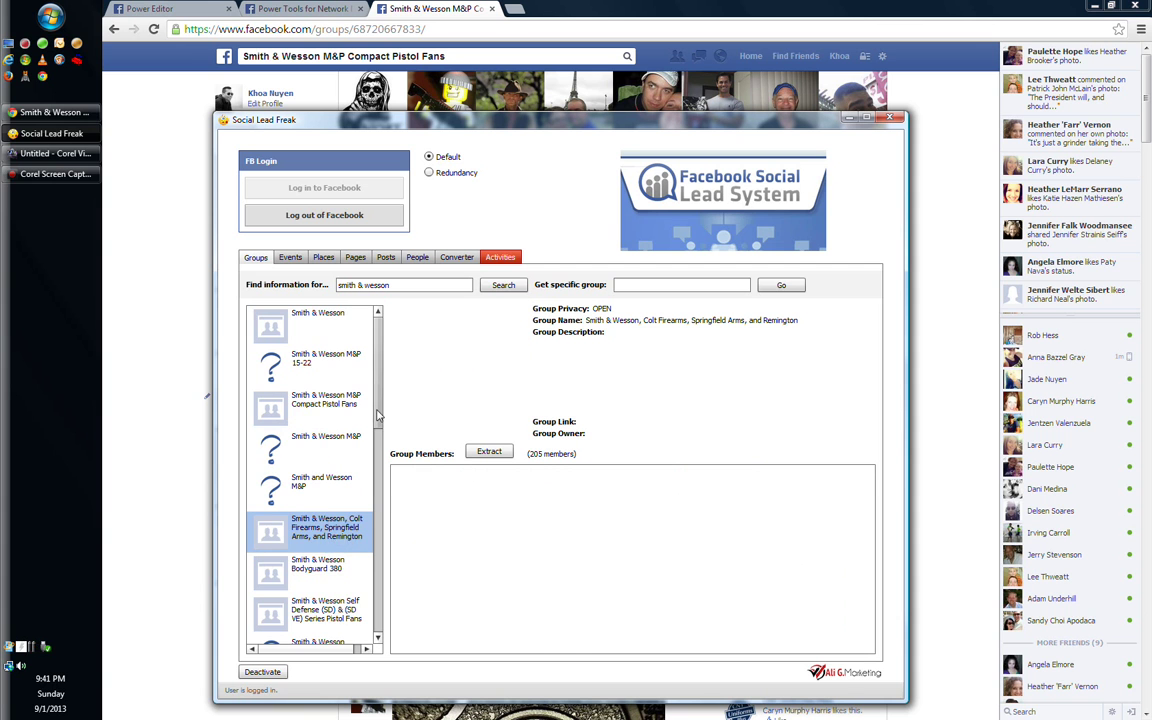
scroll(378, 415, "down", 3)
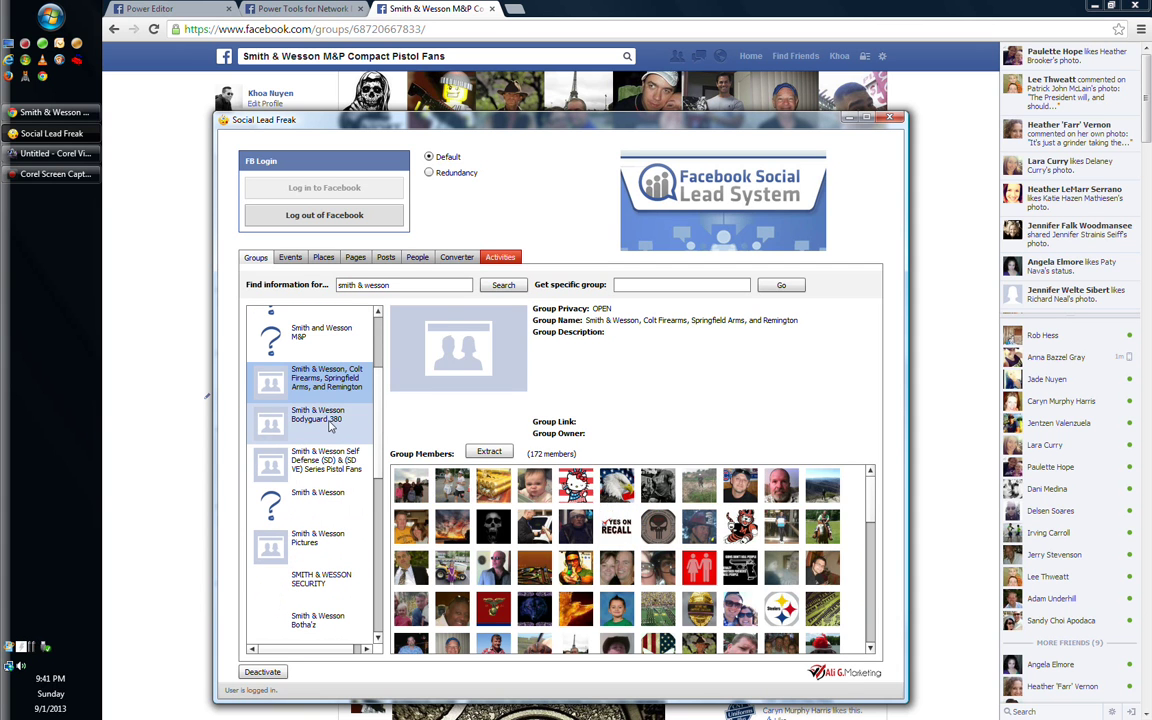
key("Down")
key("Down")
left_click_drag(380, 443, 383, 403)
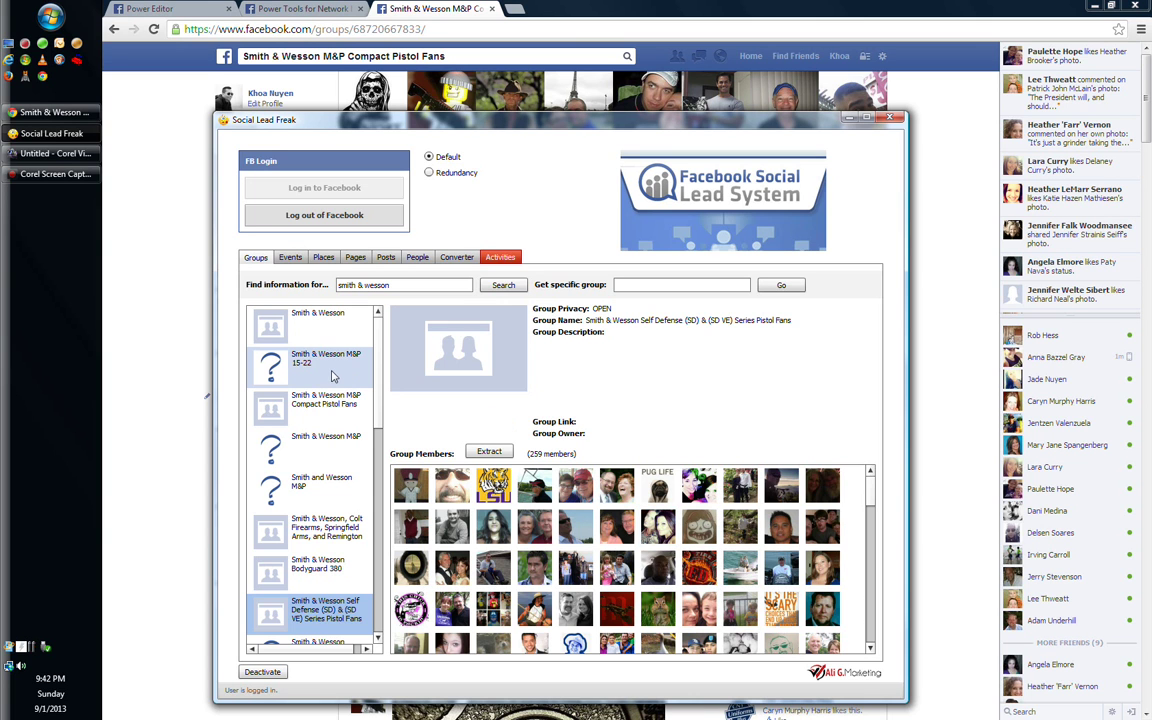
Check the M&P 15-22 and Bodyguard 380 groups, then load the SD & SD VE group's 431 members
left_click(333, 376)
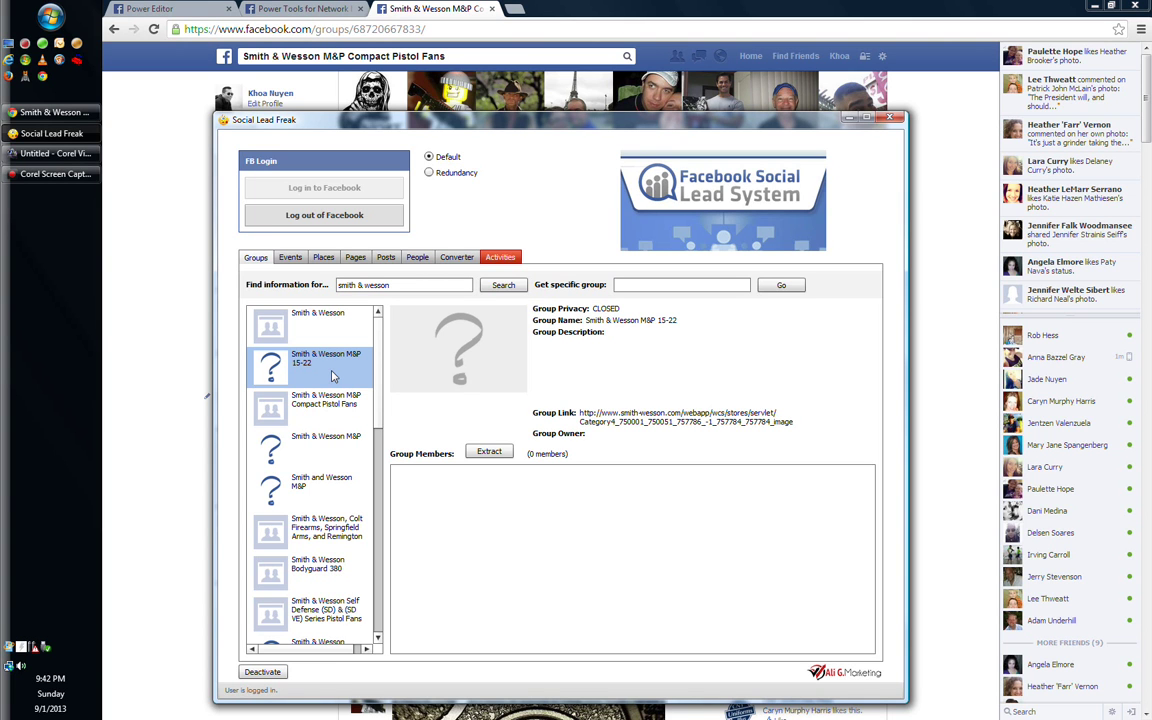
left_click(333, 396)
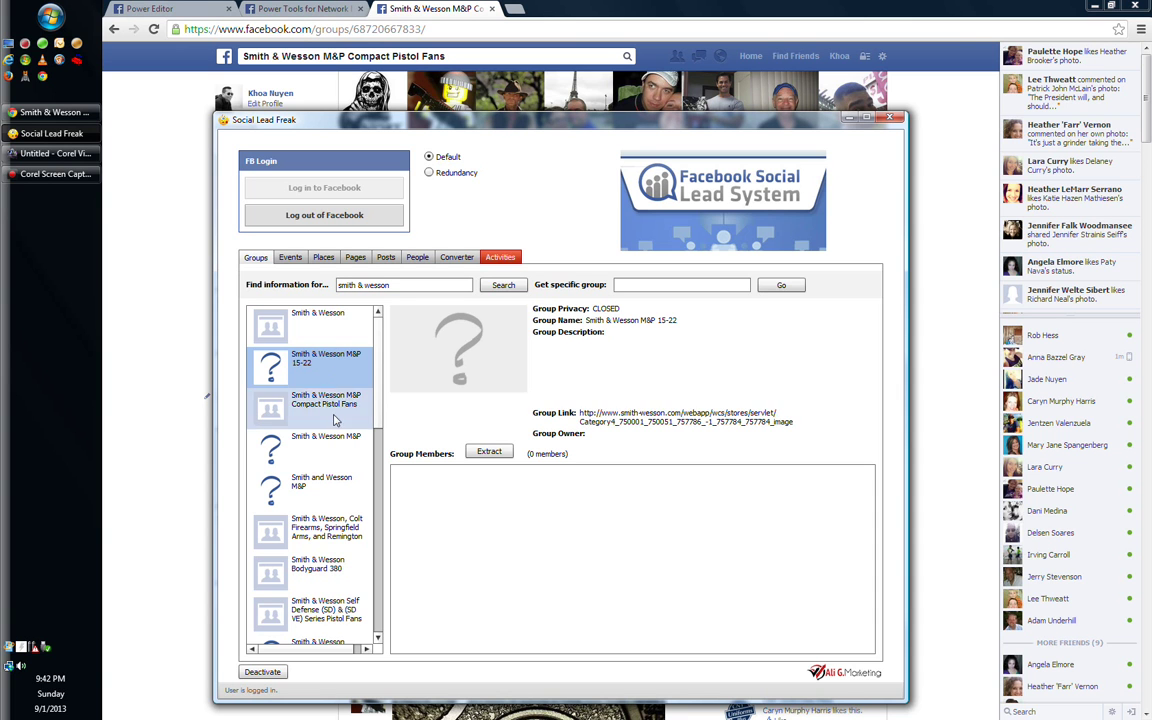
left_click_drag(379, 400, 379, 430)
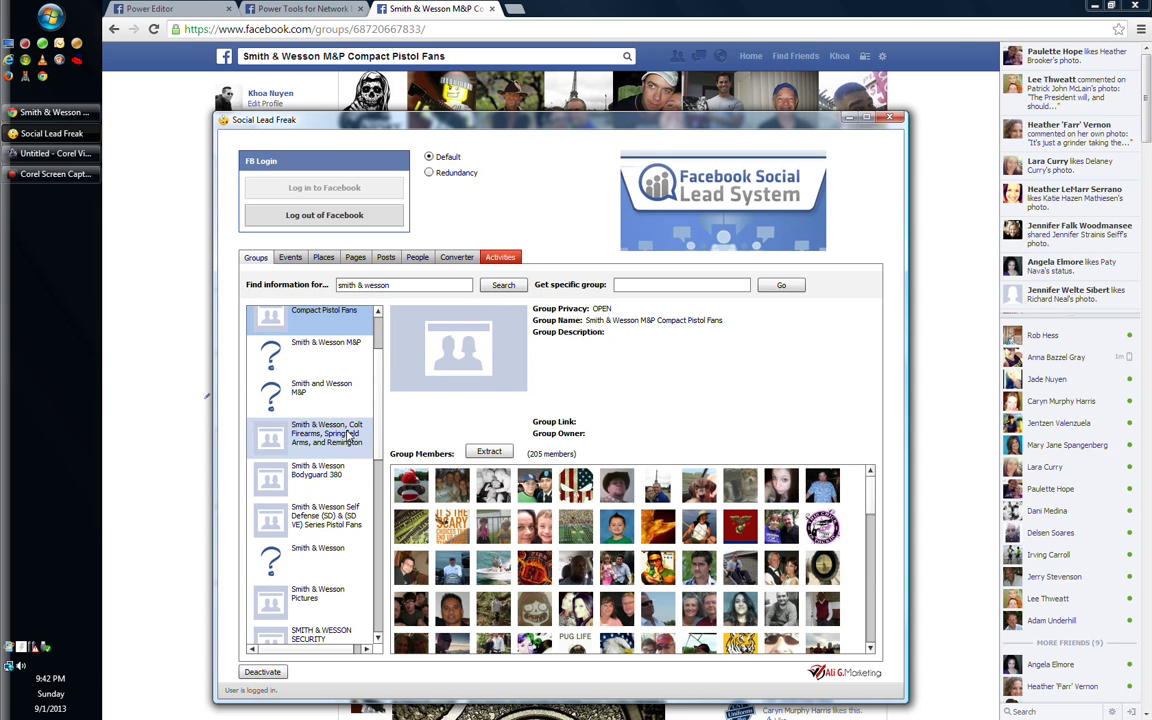
left_click(347, 432)
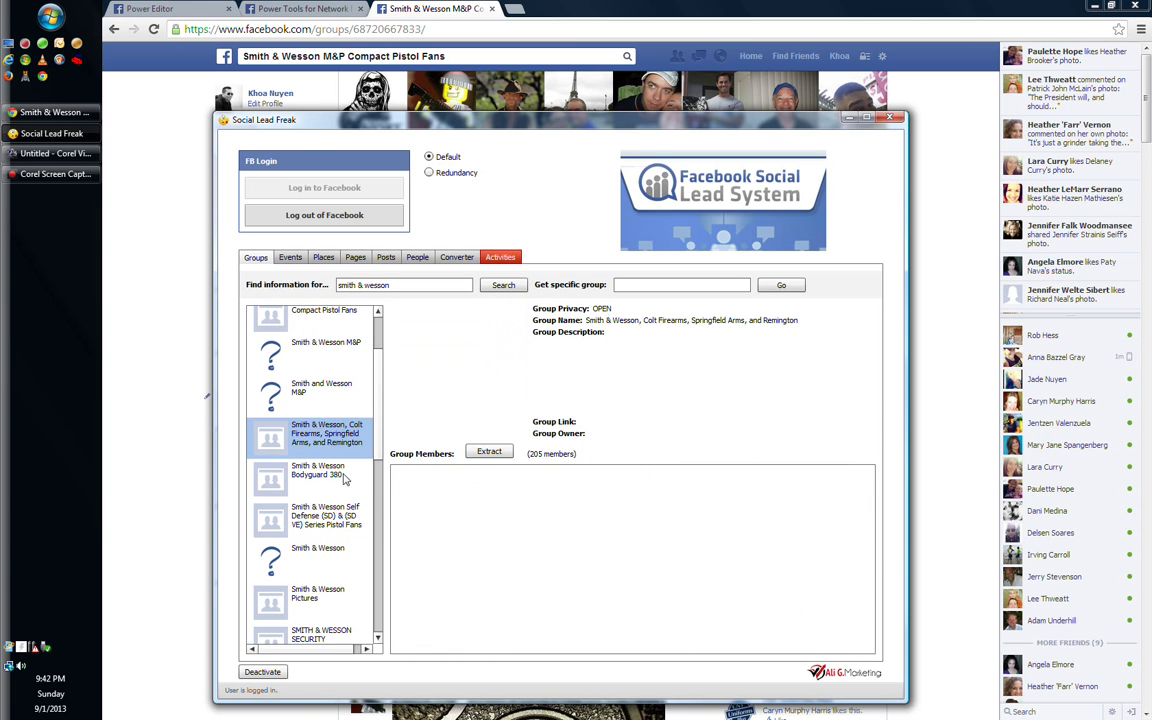
left_click(312, 476)
left_click(342, 527)
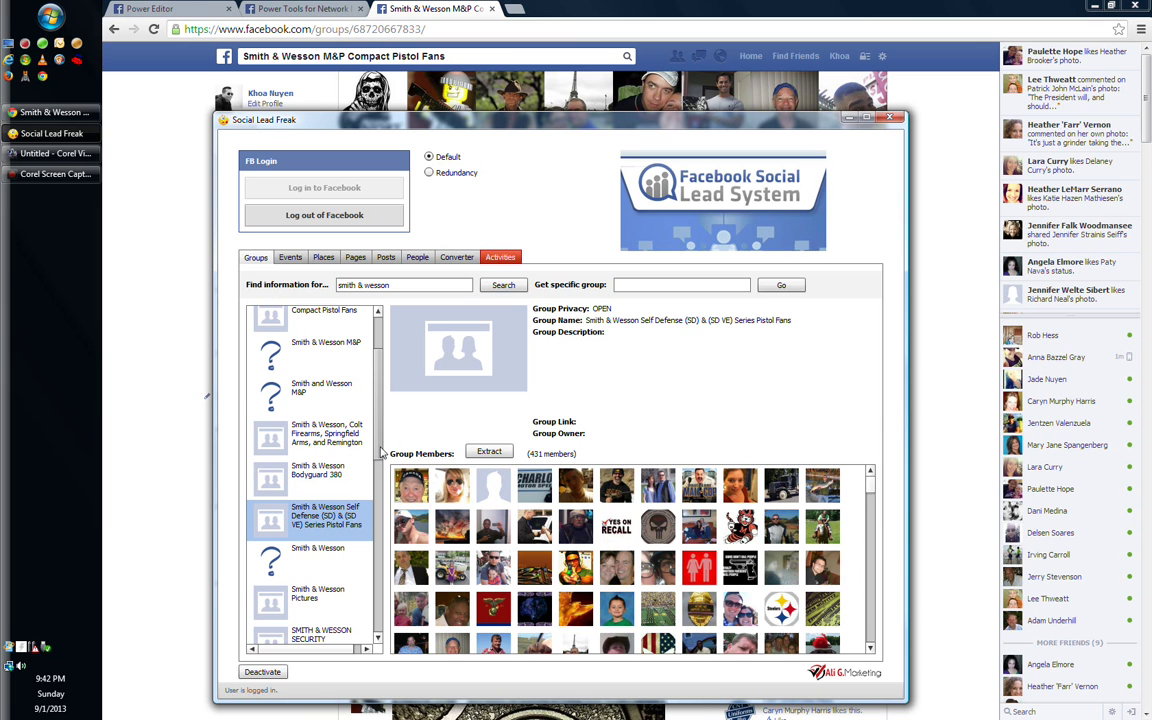
scroll(378, 452, "down", 1)
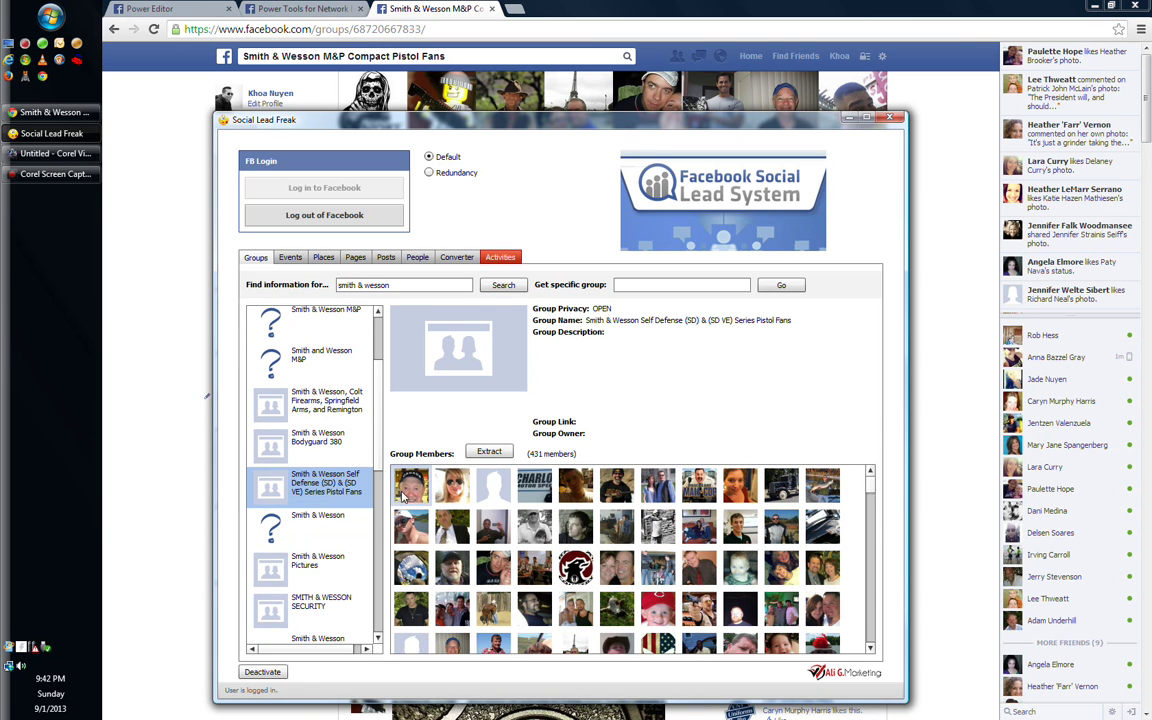
left_click_drag(377, 340, 377, 380)
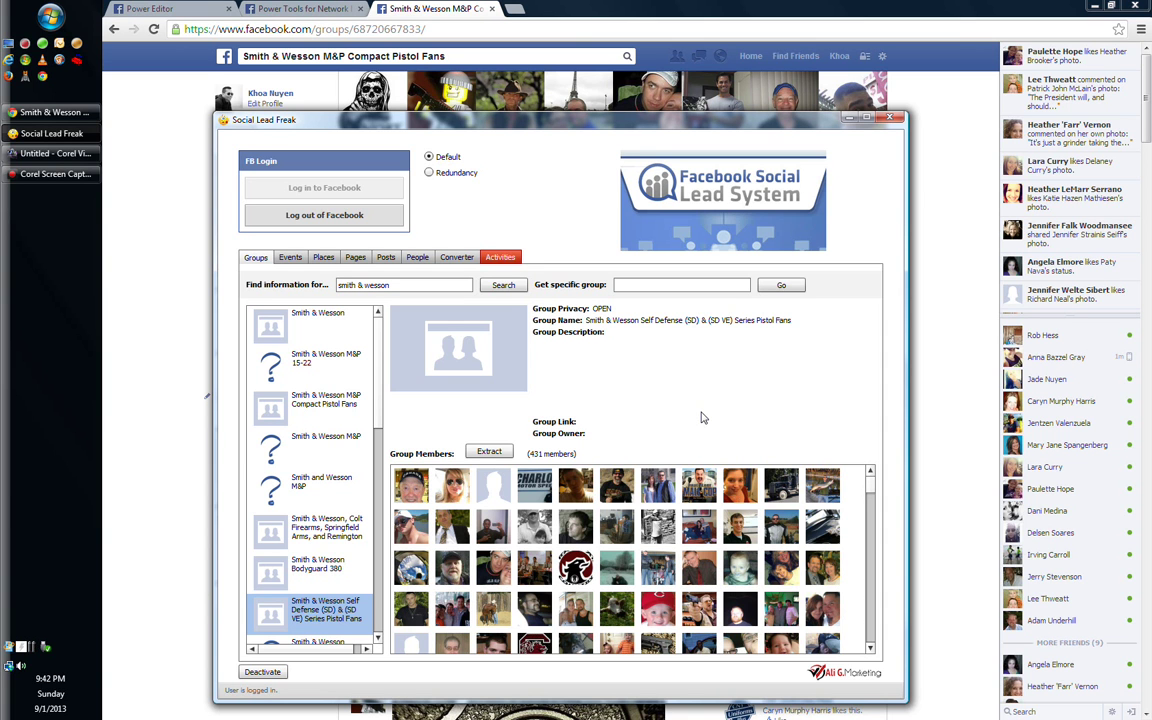
Extract the Self Defense group's 431 members and save them to the Desktop as 'smith & wesson'
left_click(145, 253)
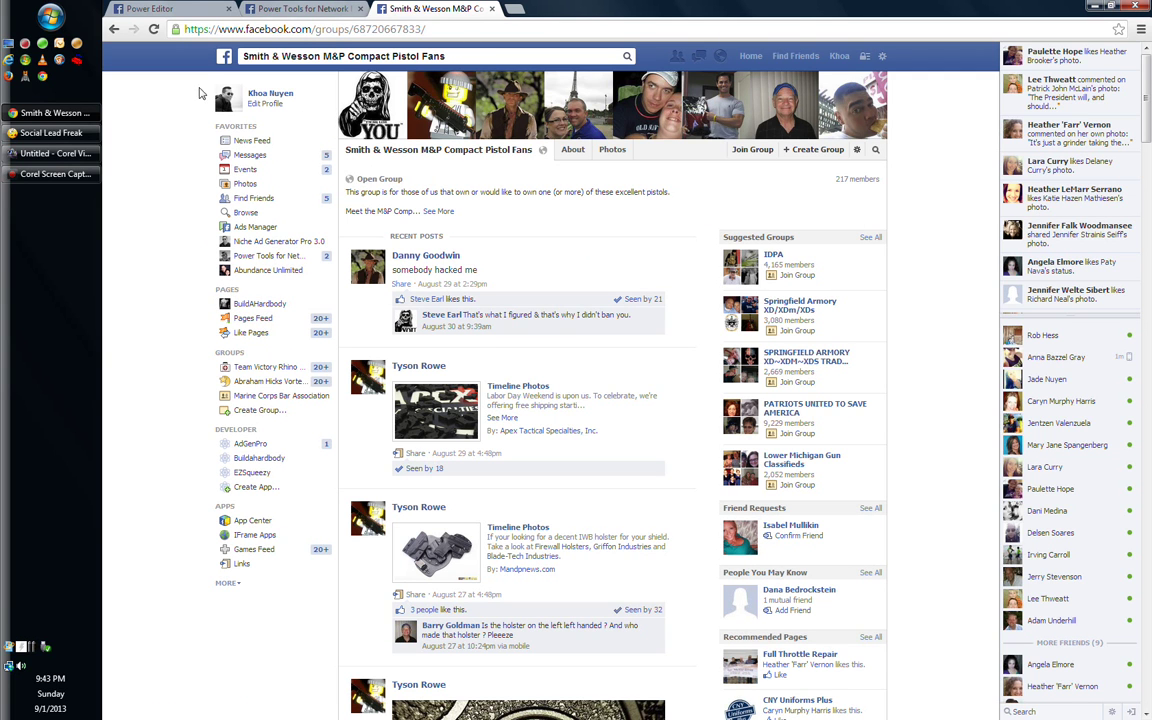
left_click(50, 133)
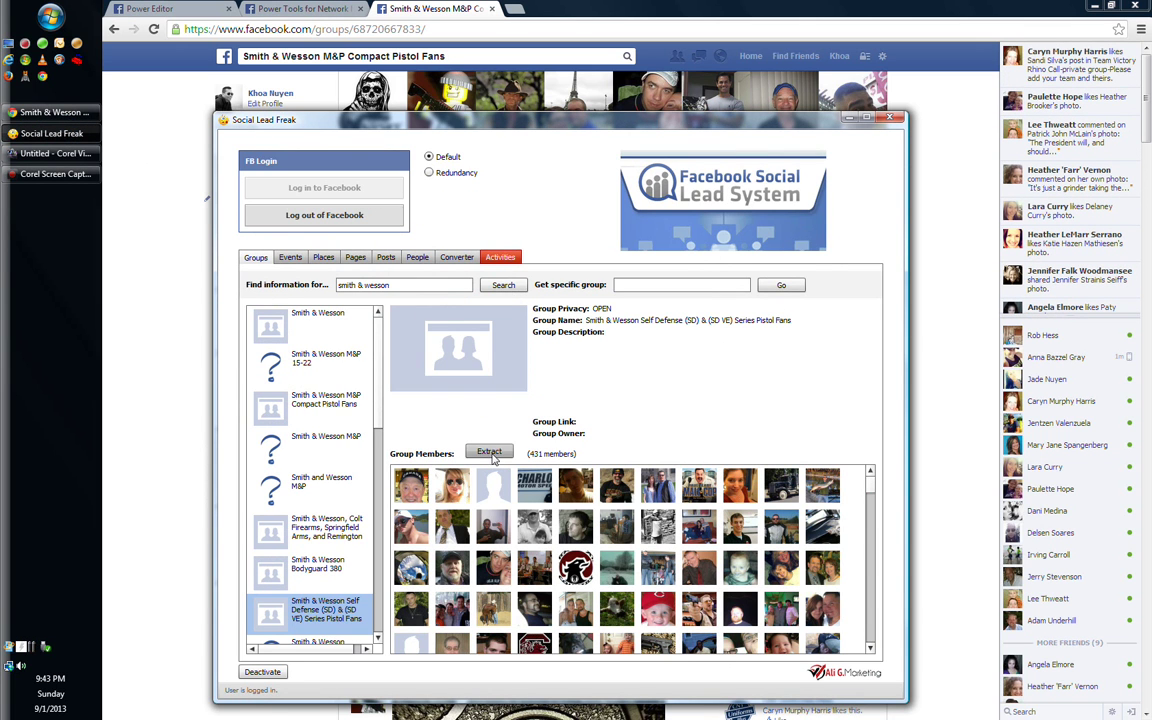
left_click(489, 451)
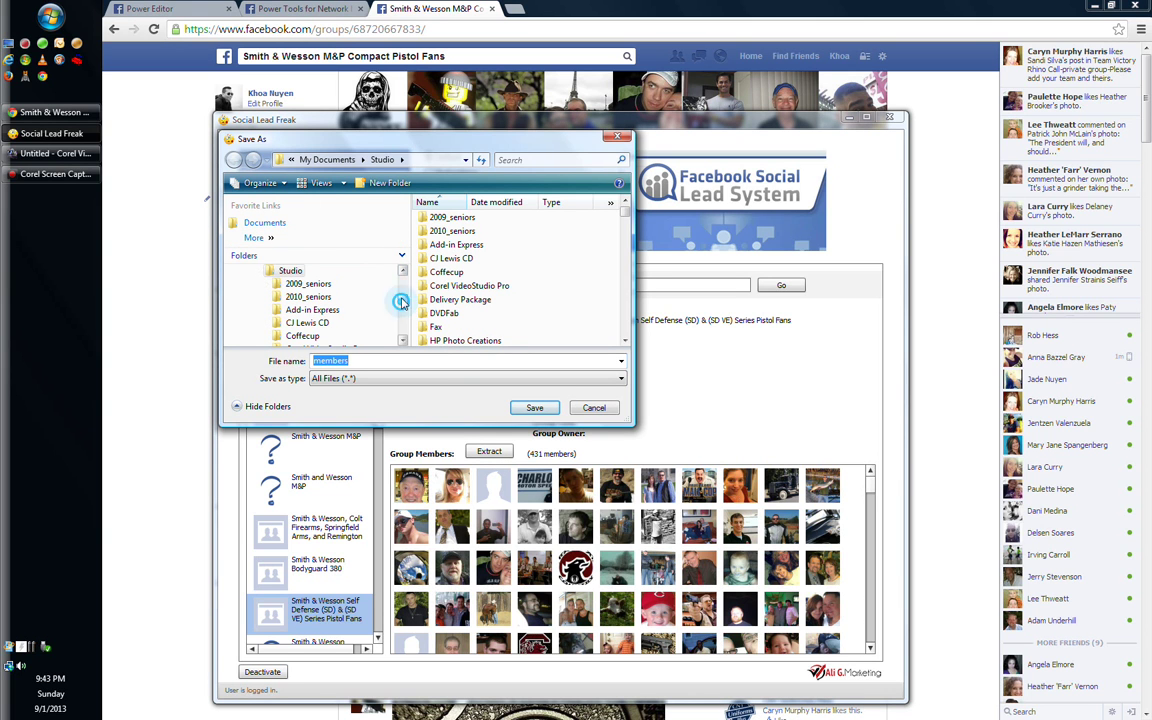
scroll(290, 285, "up", 3)
left_click(268, 271)
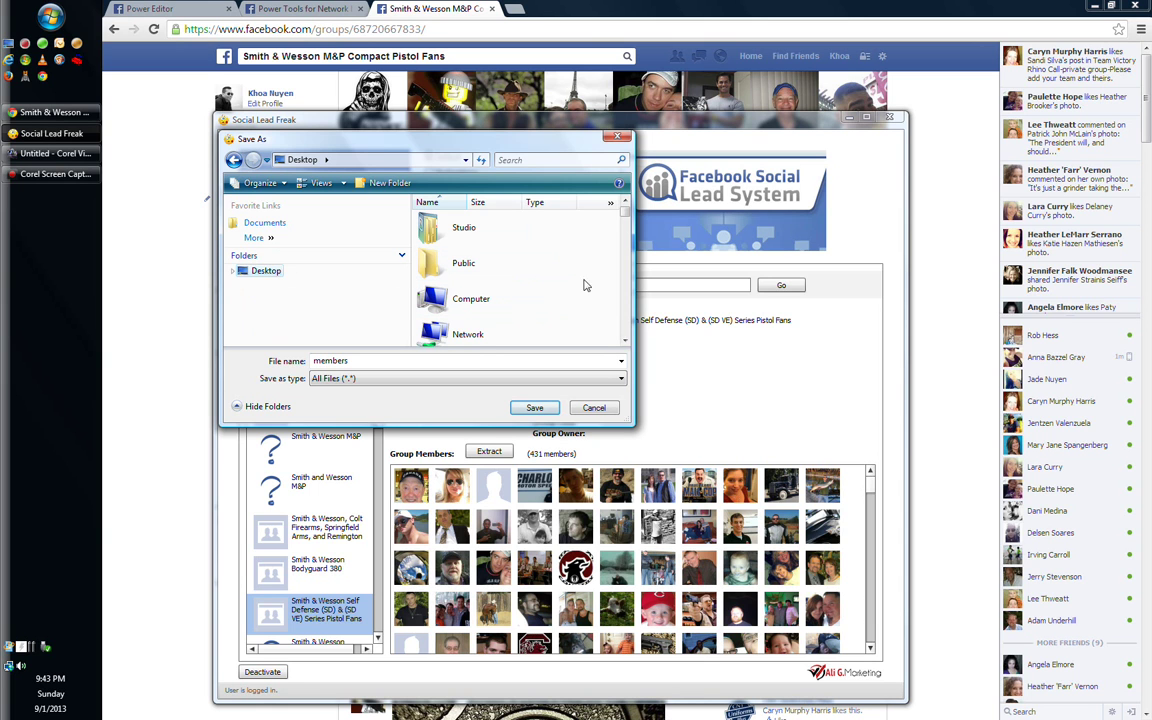
double_click(330, 361)
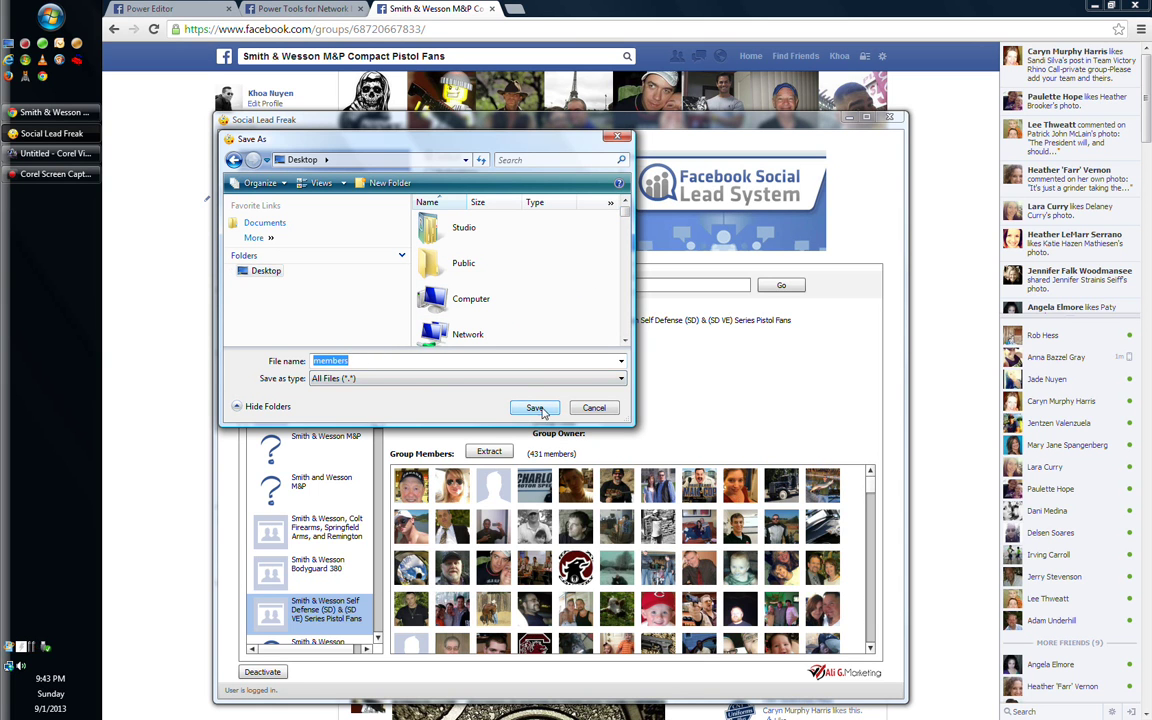
type("smit")
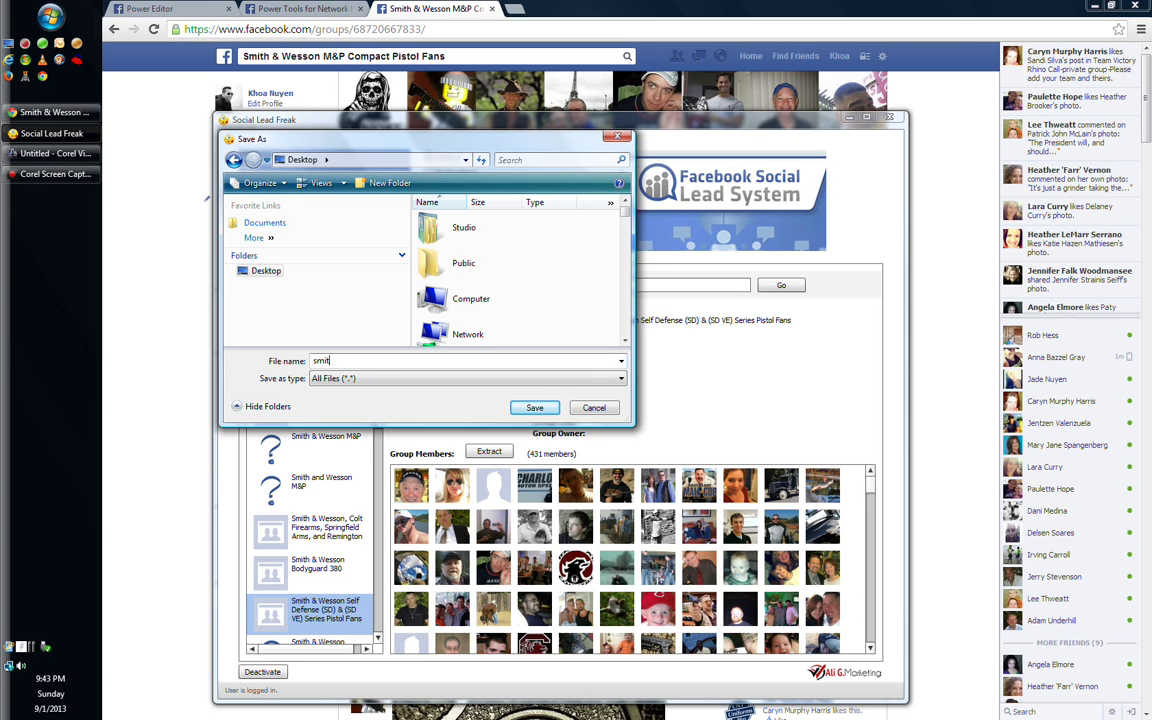
type("h & wesson")
left_click(534, 407)
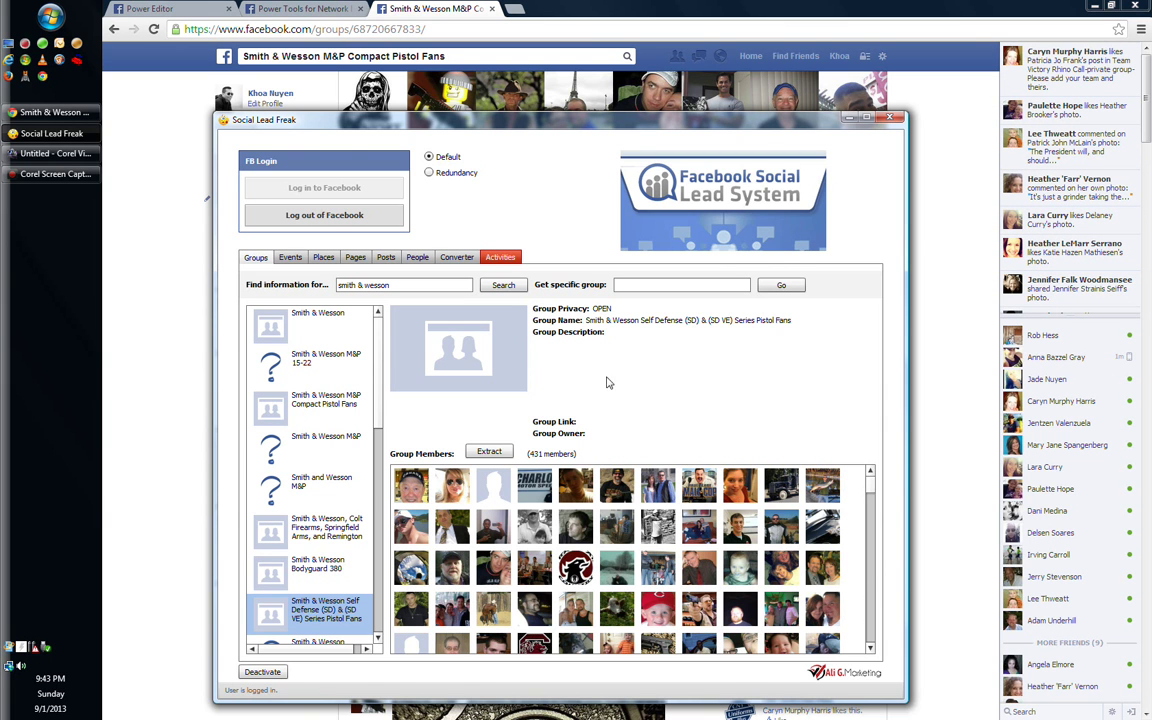
Bring the Facebook Smith & Wesson M&P Compact Pistol Fans group page in front of Social Lead Freak
left_click(180, 261)
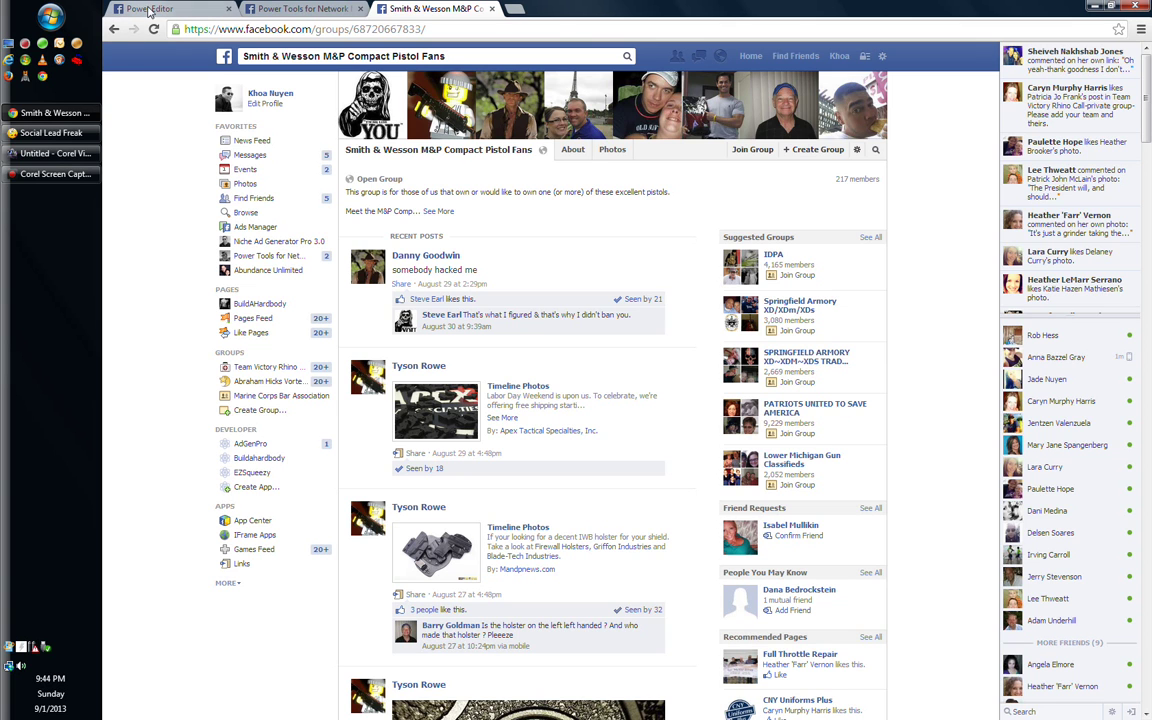
Create a Power Editor Custom Audience called 'Smith & Wesson' with UIDs as its data type
left_click(150, 9)
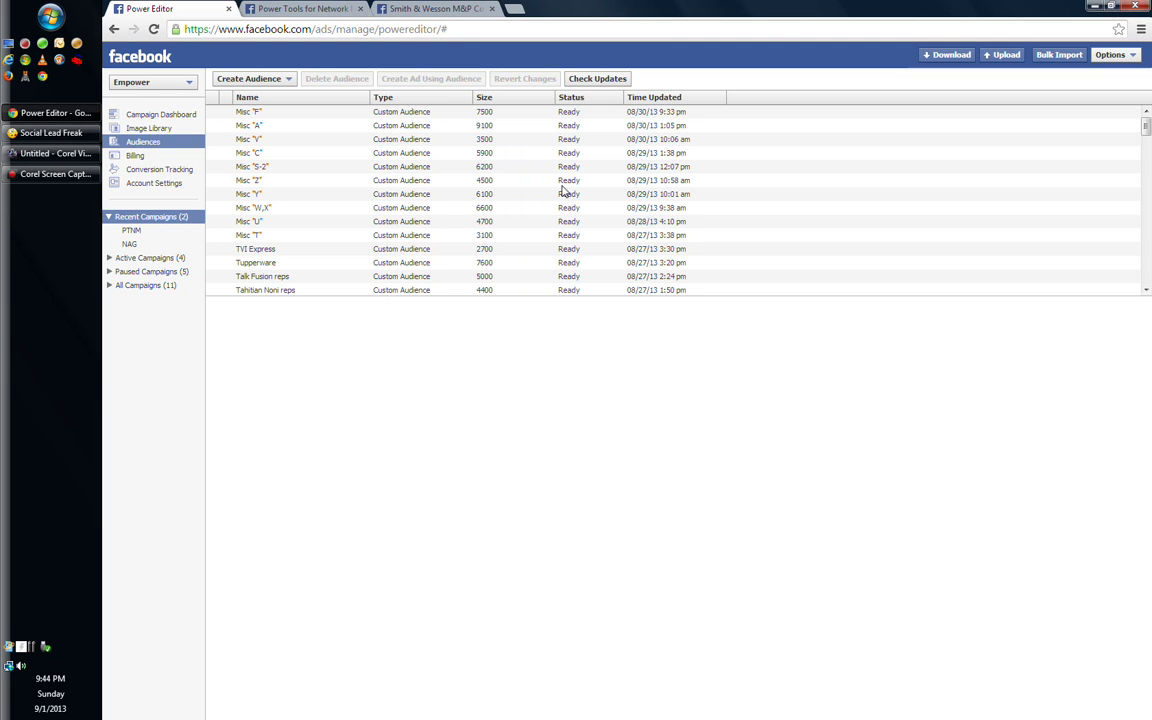
left_click(247, 82)
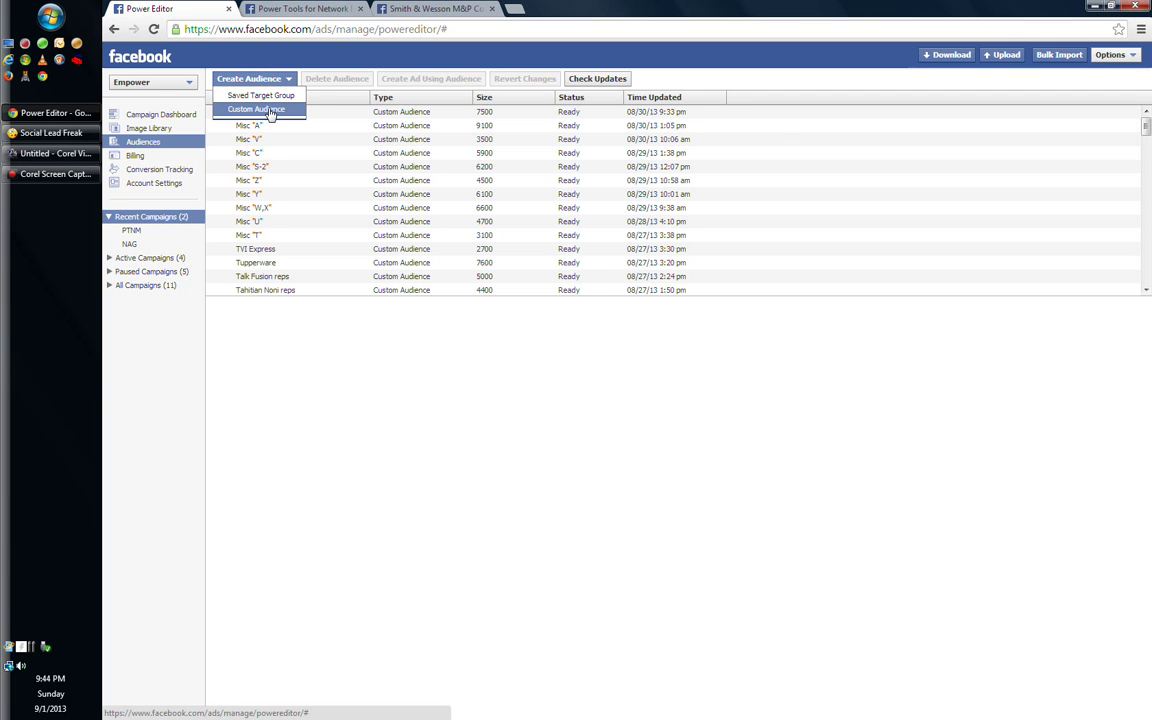
left_click(268, 110)
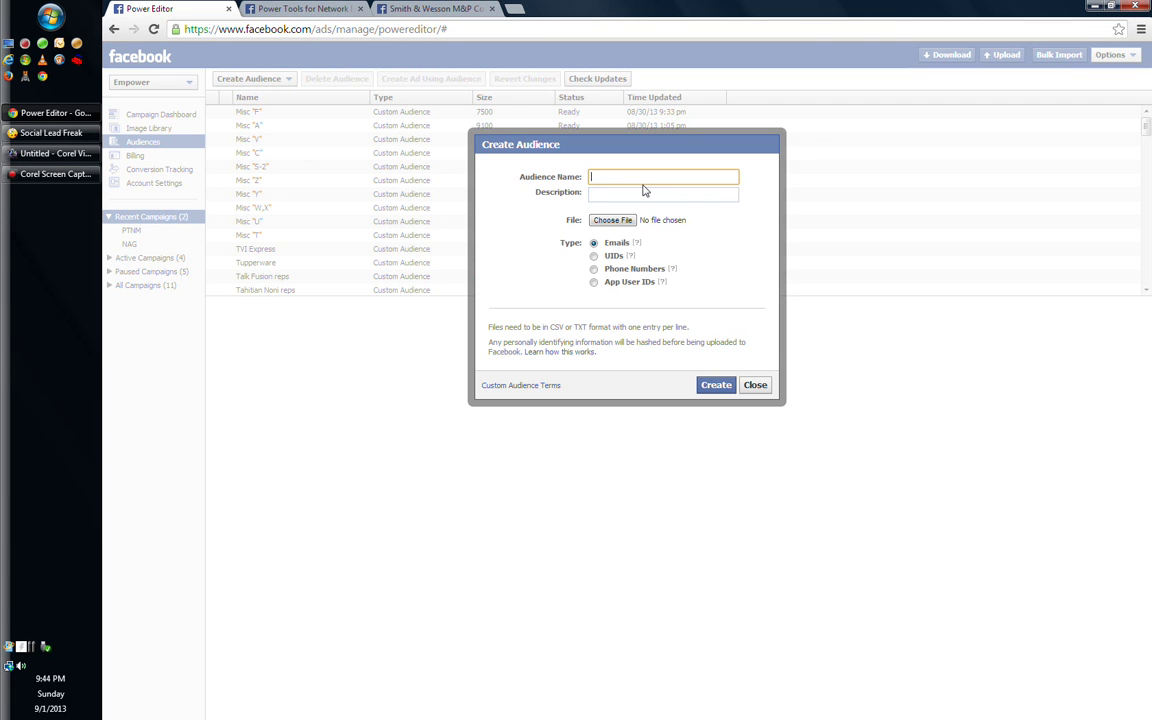
type("Smith & wes")
key("BackSpace")
key("BackSpace")
key("BackSpace")
type("Wesson")
left_click(595, 257)
Attach the 'smith & wesson' file from the Desktop, using the All Files filter, and create the audience
left_click(615, 222)
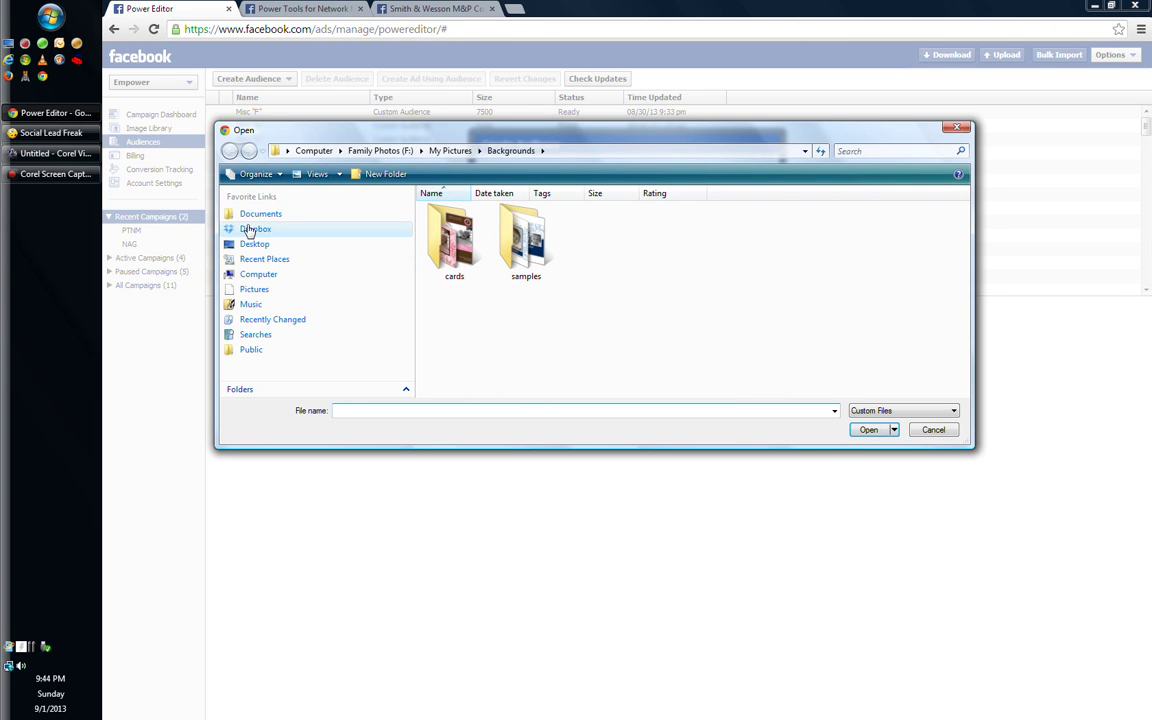
left_click(256, 246)
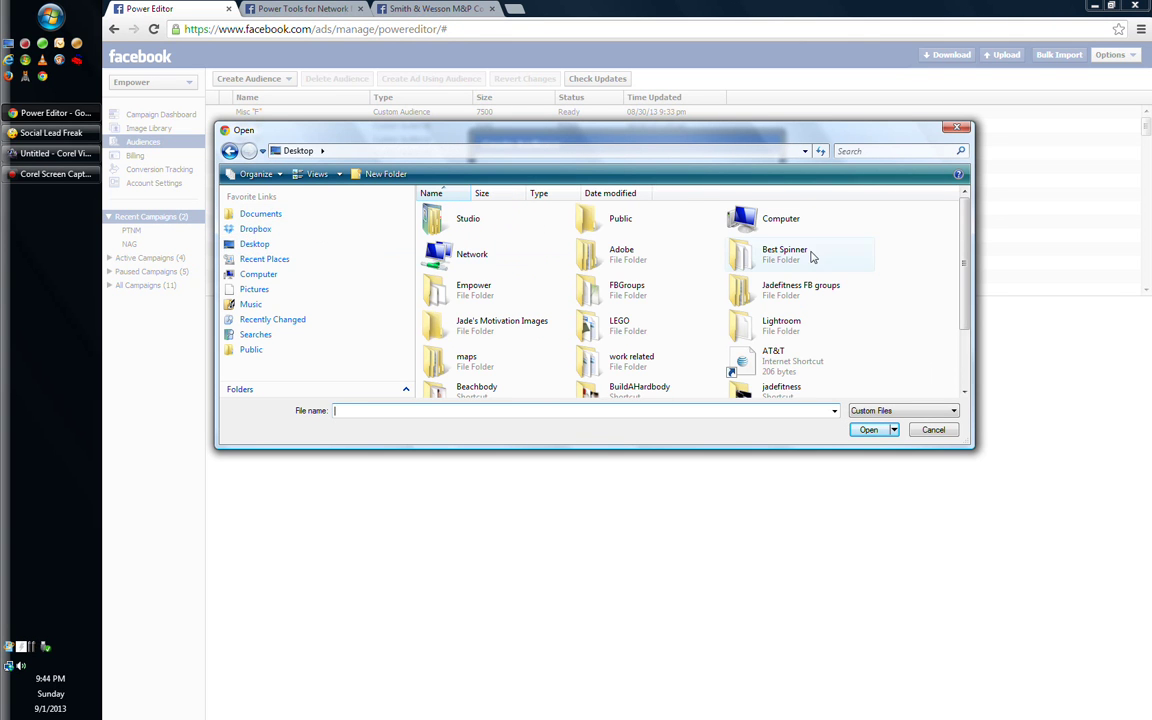
left_click_drag(957, 230, 963, 312)
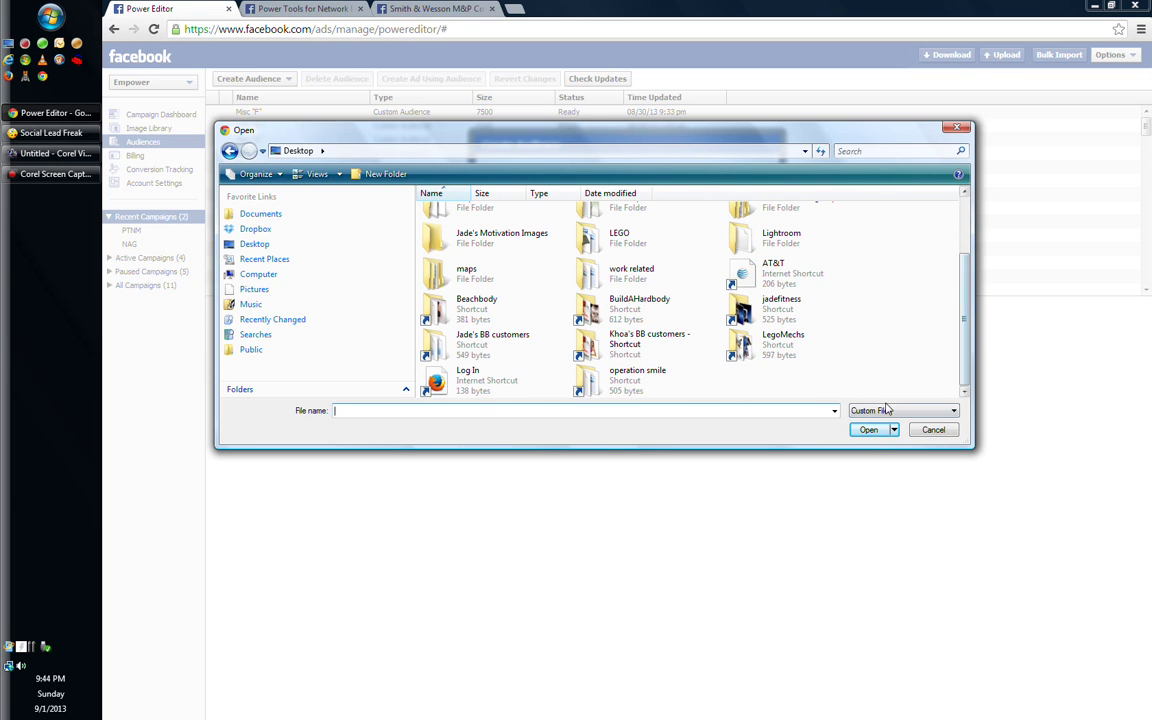
left_click(954, 412)
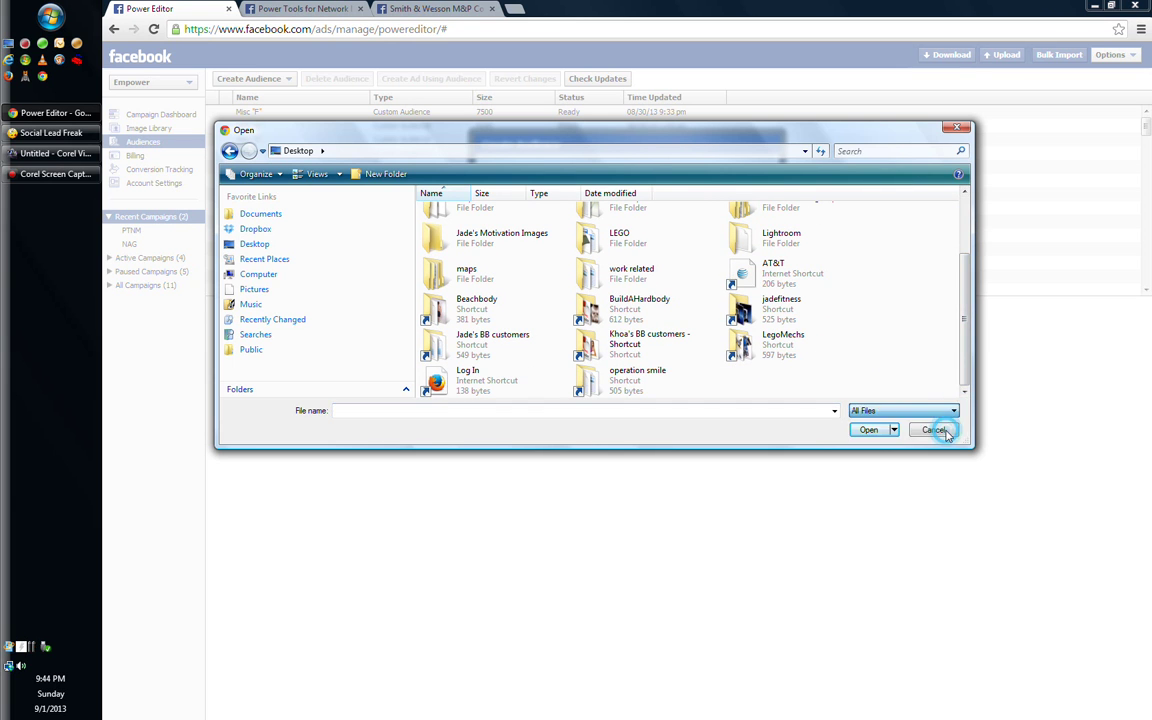
left_click(940, 432)
left_click_drag(963, 228, 963, 318)
left_click_drag(963, 327, 958, 377)
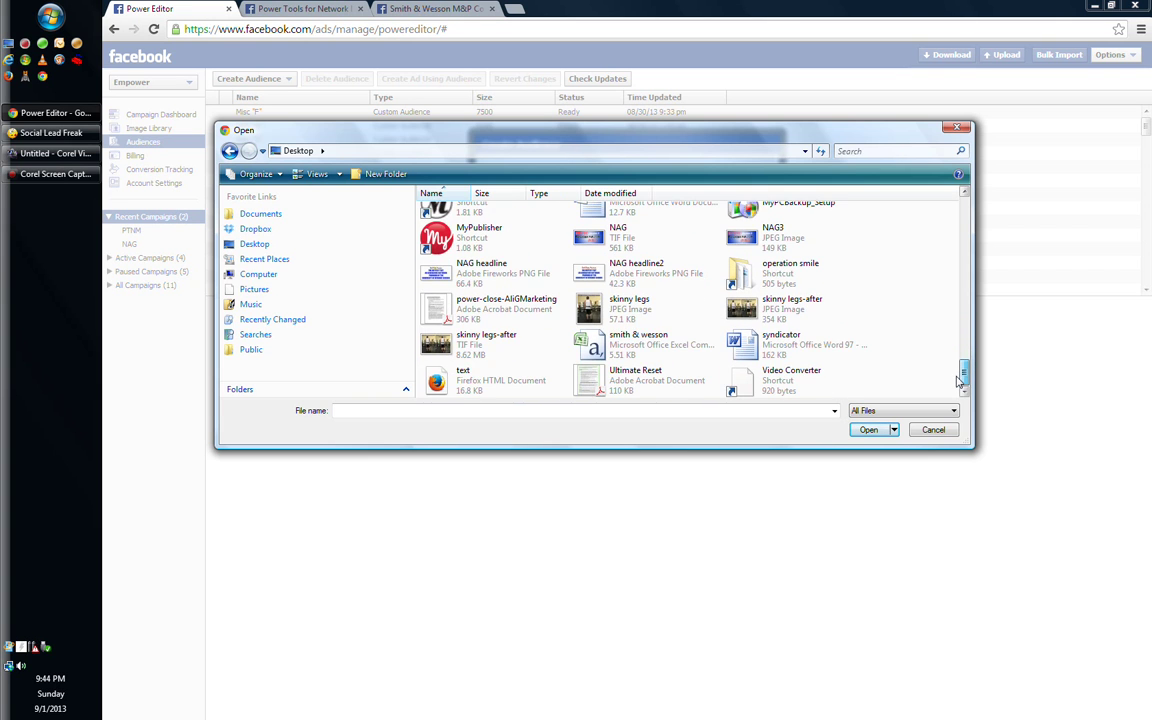
left_click(638, 340)
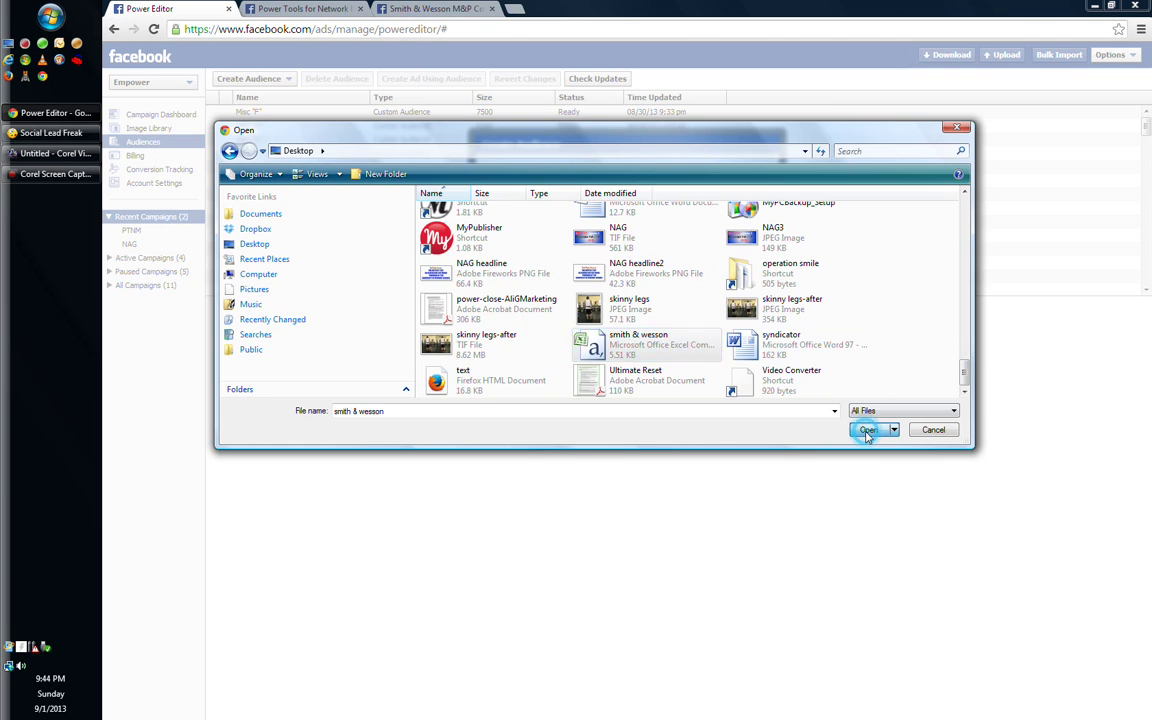
left_click(868, 429)
left_click(716, 385)
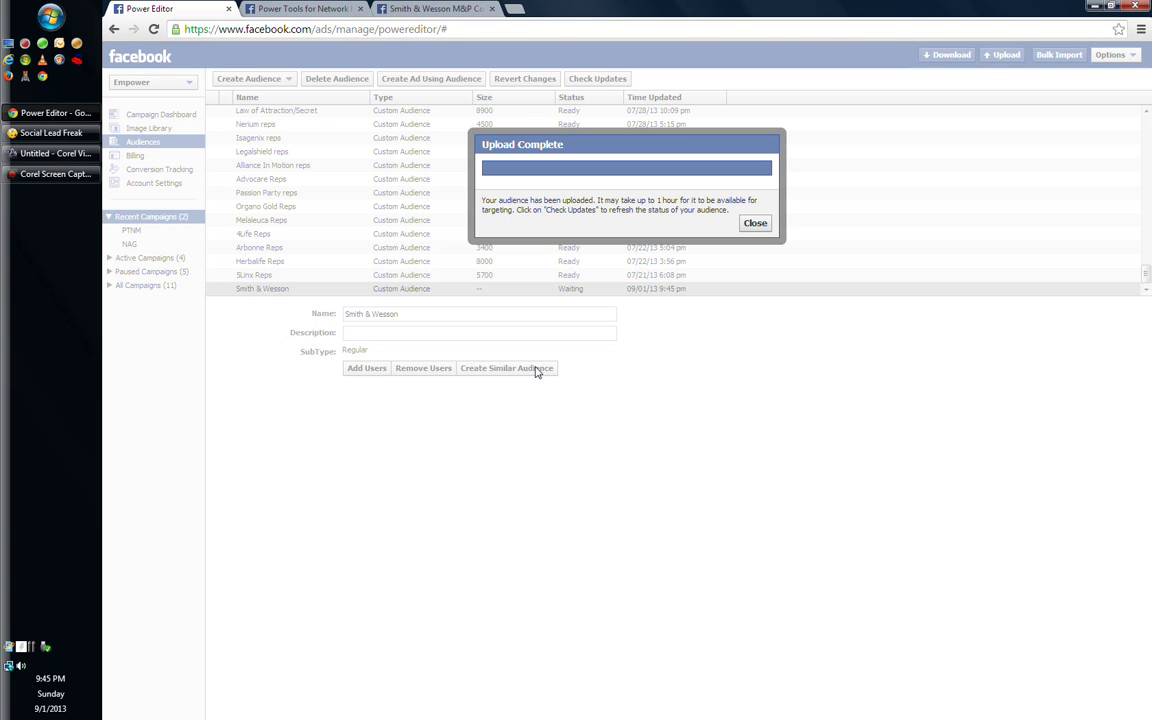
Search Facebook for 'smith & wesson fanpage' and open the people search for fanpage at Smith & Wesson
left_click(421, 10)
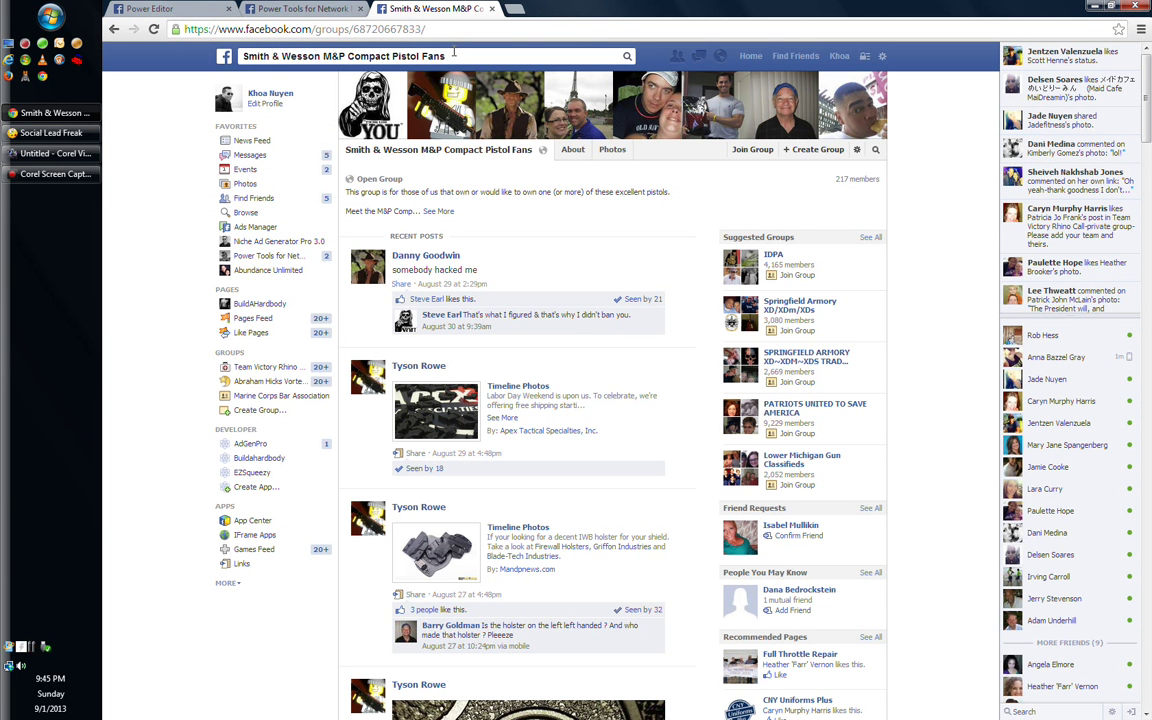
left_click(330, 56)
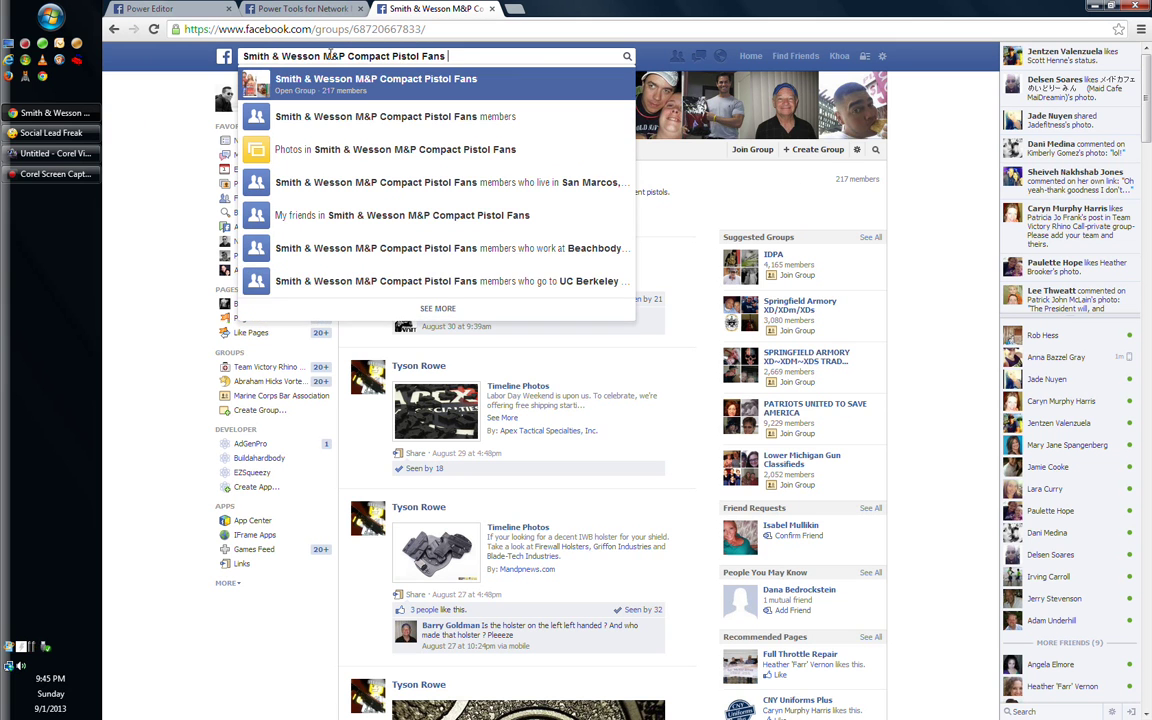
key("BackSpace")
key("BackSpace")
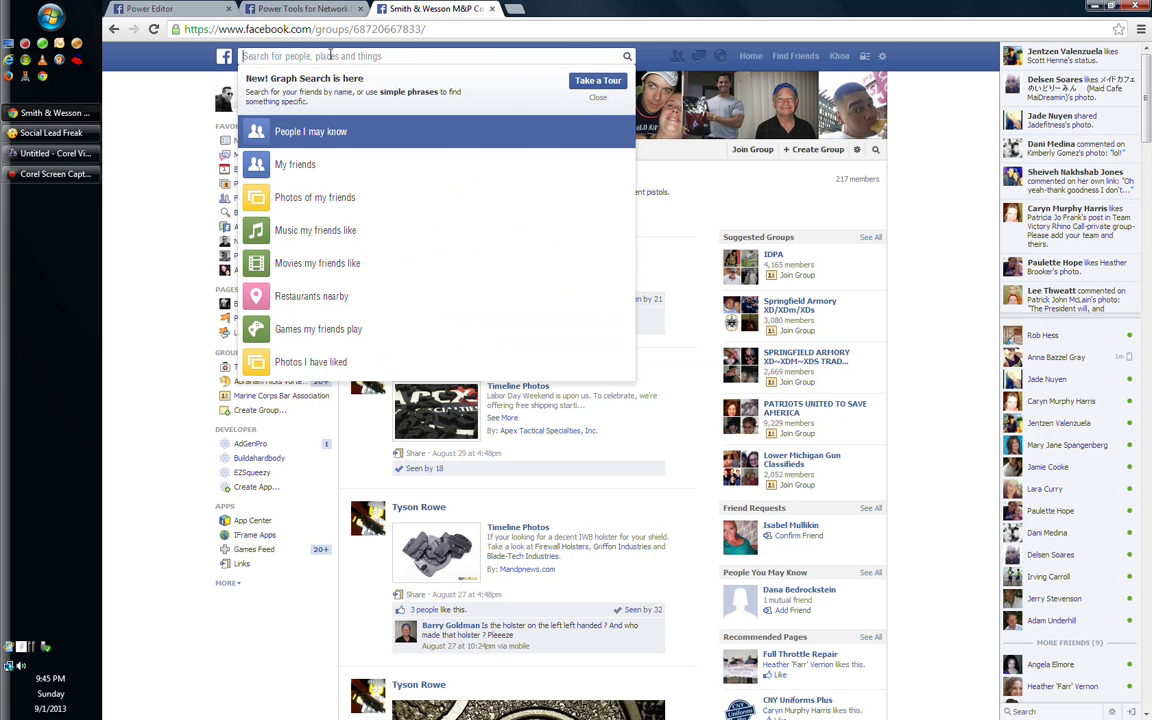
type("wmith")
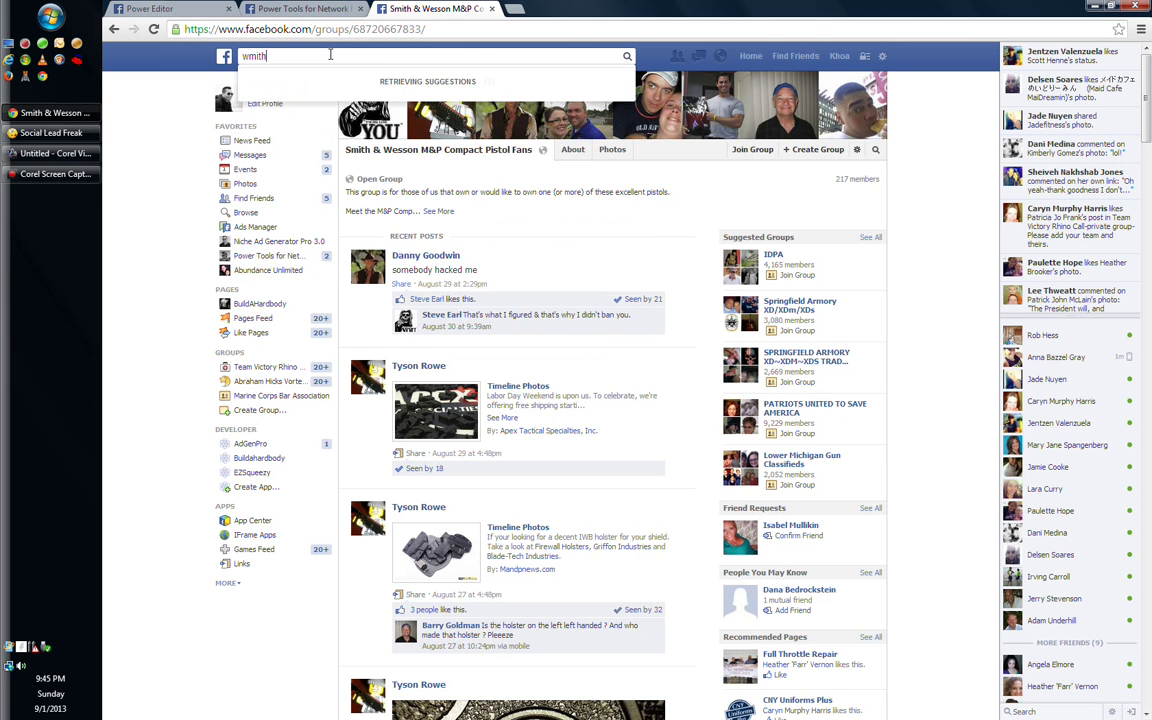
type(" & w")
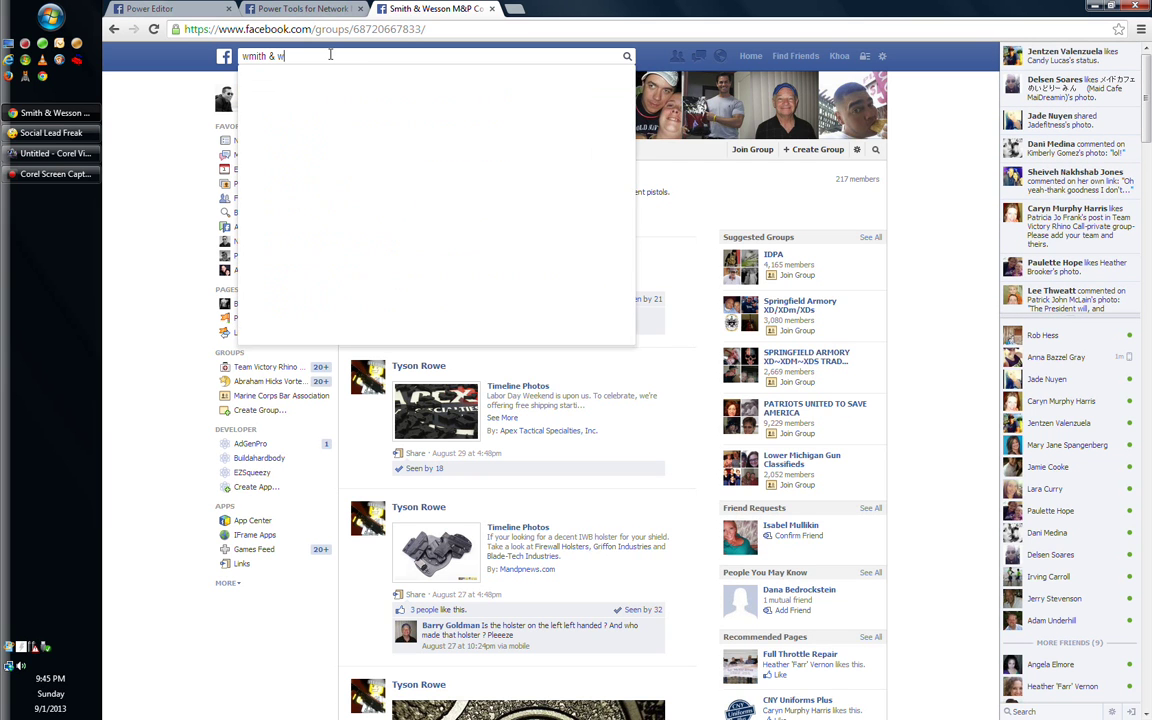
type("esson p")
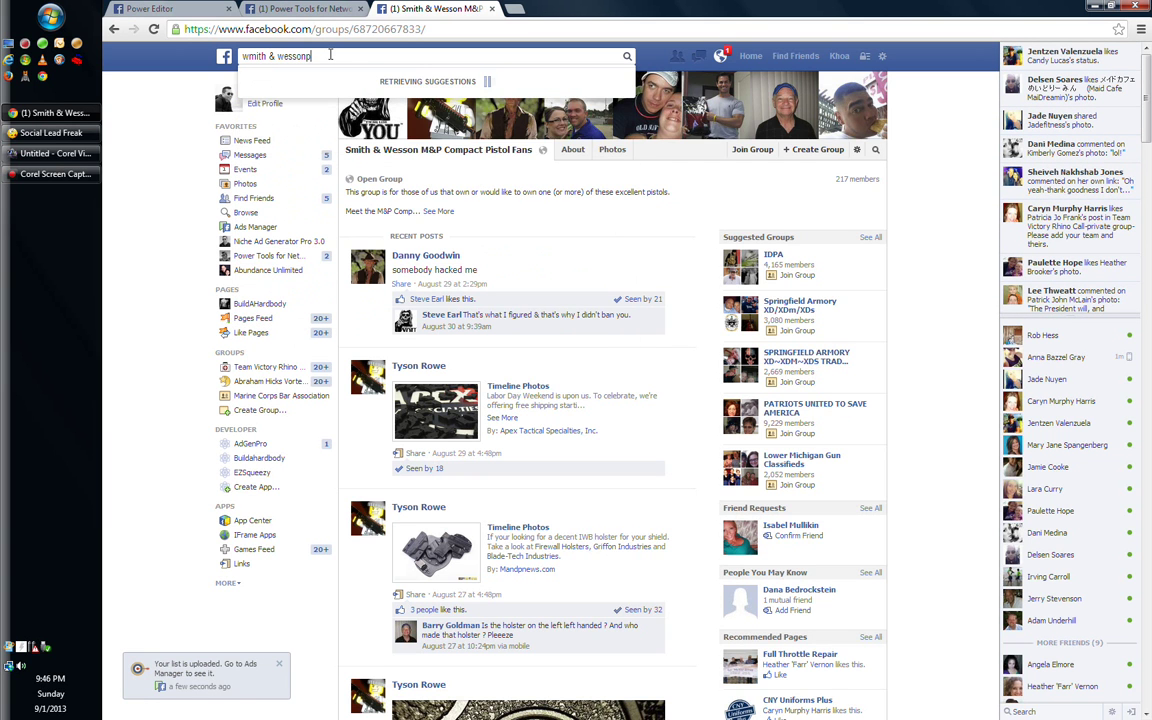
key("BackSpace")
type("fanpage")
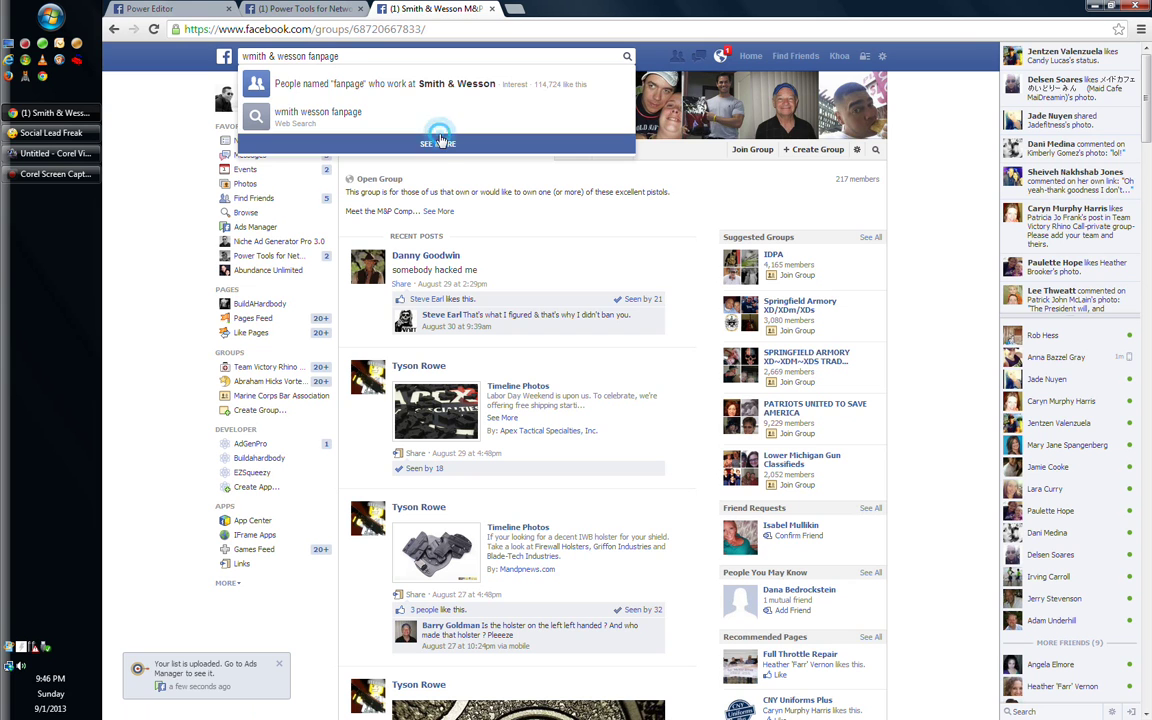
key("Home")
key("Delete")
type("s")
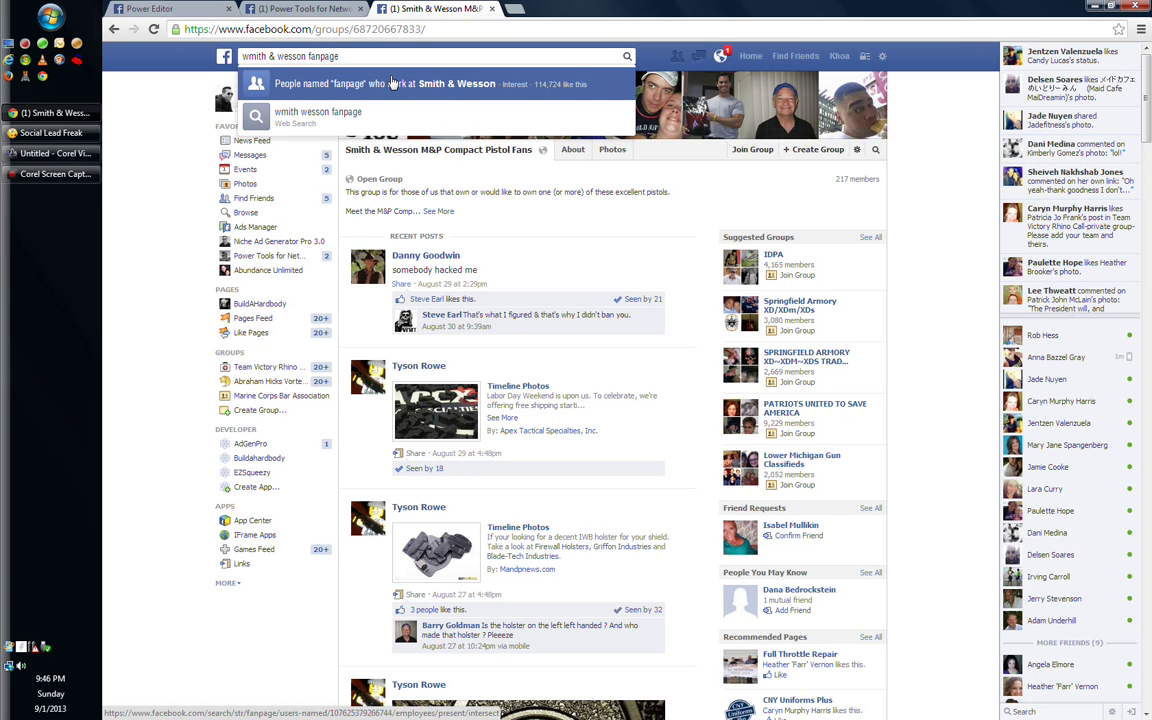
left_click(391, 83)
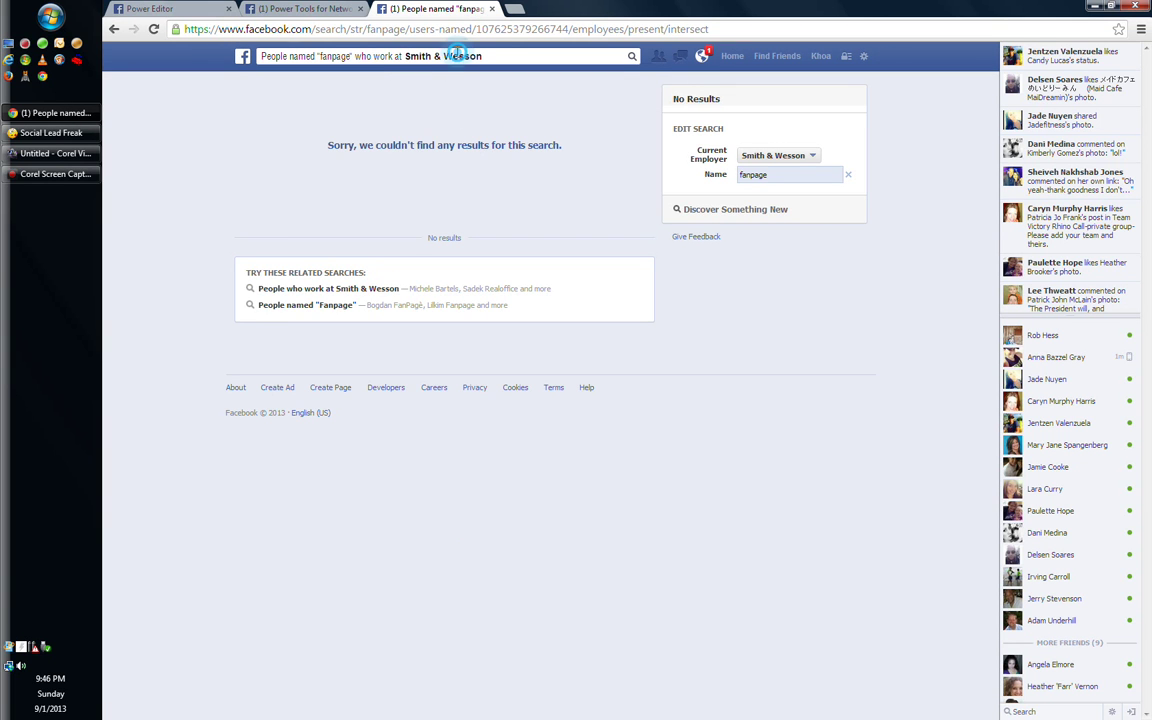
left_click(458, 56)
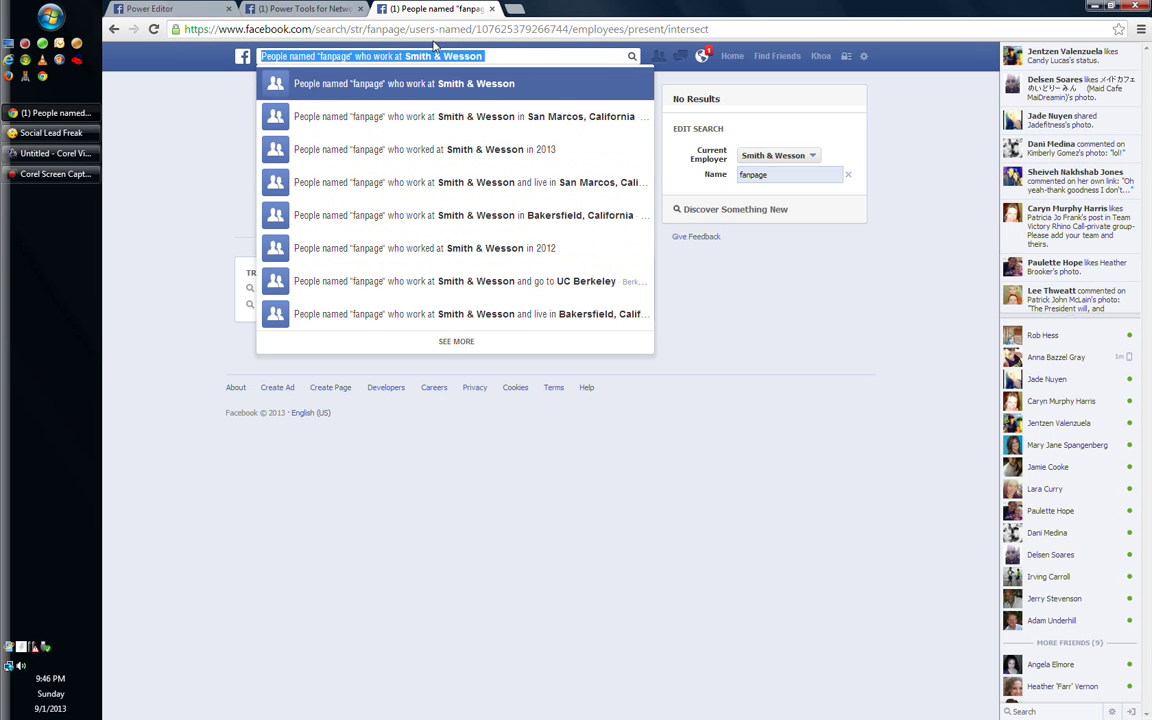
left_click(330, 52)
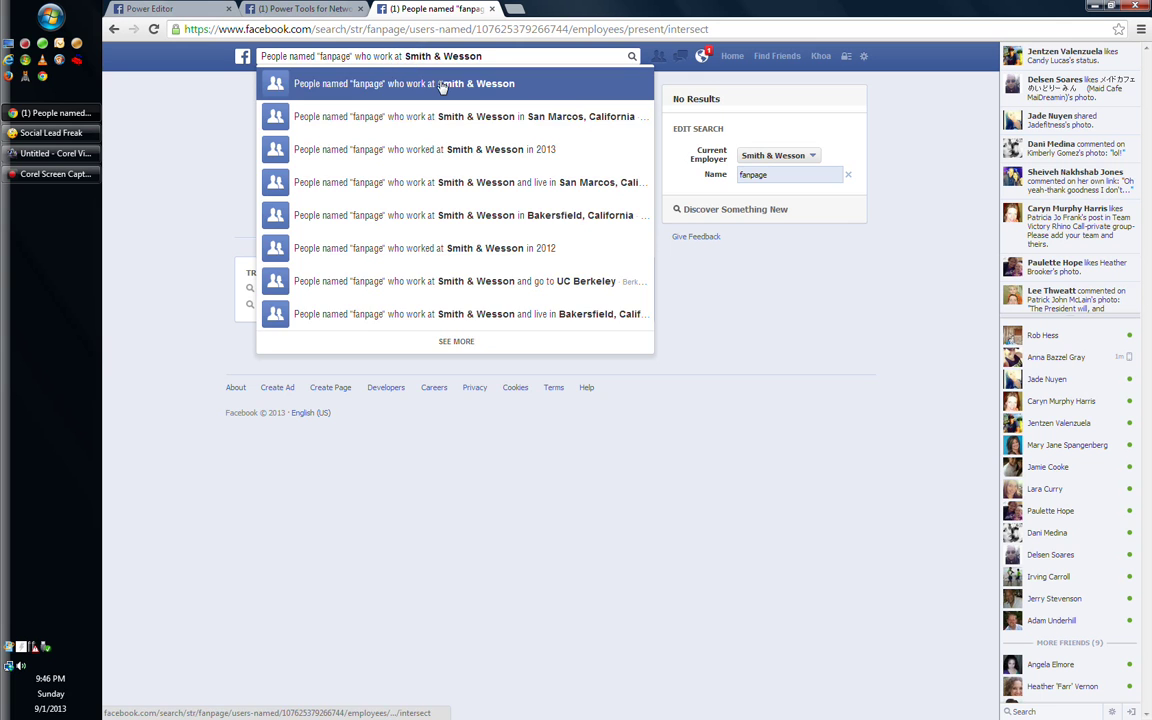
key("BackSpace")
key("BackSpace")
key("BackSpace")
key("BackSpace")
key("BackSpace")
key("BackSpace")
key("BackSpace")
key("BackSpace")
key("BackSpace")
key("BackSpace")
key("BackSpace")
key("BackSpace")
key("BackSpace")
key("BackSpace")
key("BackSpace")
key("BackSpace")
key("BackSpace")
key("BackSpace")
key("BackSpace")
key("BackSpace")
key("BackSpace")
key("BackSpace")
key("BackSpace")
key("BackSpace")
key("BackSpace")
key("BackSpace")
key("BackSpace")
key("BackSpace")
key("BackSpace")
key("BackSpace")
key("BackSpace")
key("BackSpace")
key("BackSpace")
key("BackSpace")
key("BackSpace")
key("BackSpace")
key("BackSpace")
key("BackSpace")
key("BackSpace")
key("BackSpace")
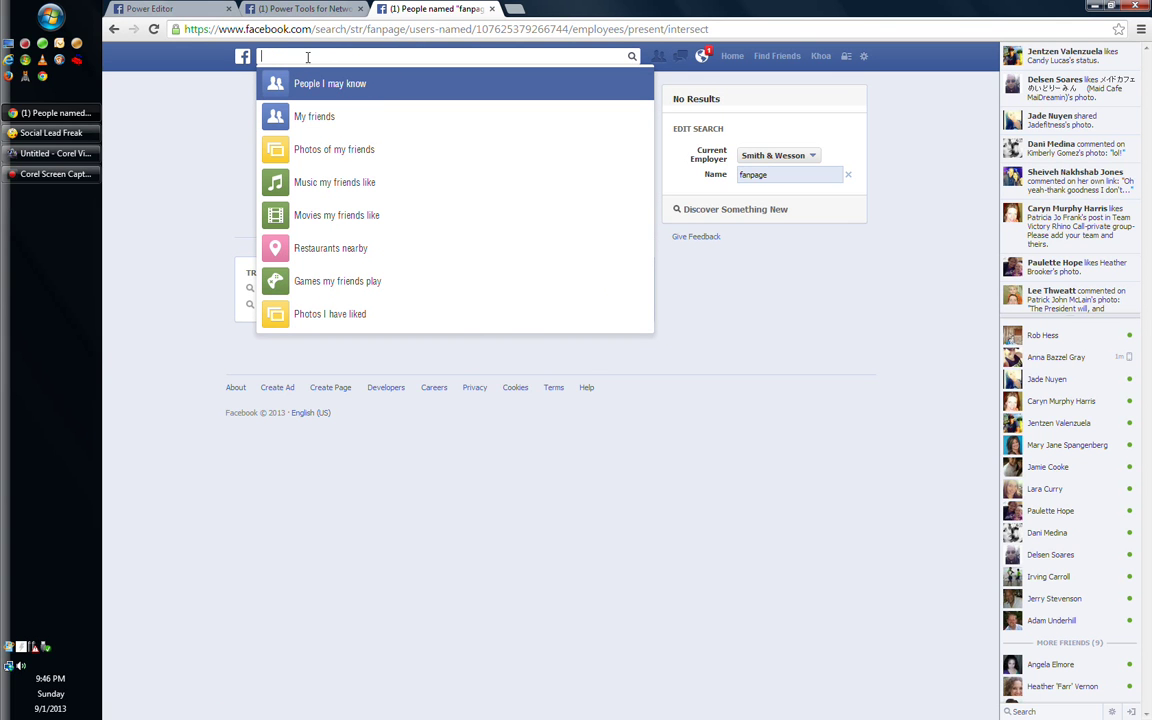
type("smith ")
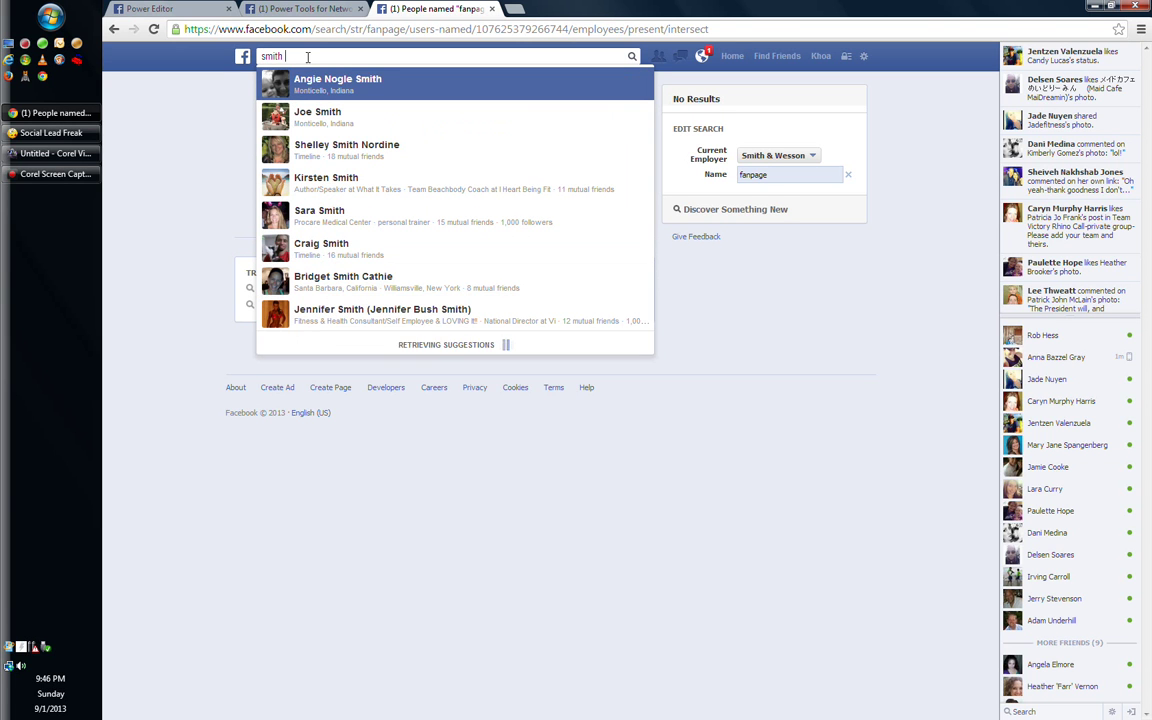
type("& w")
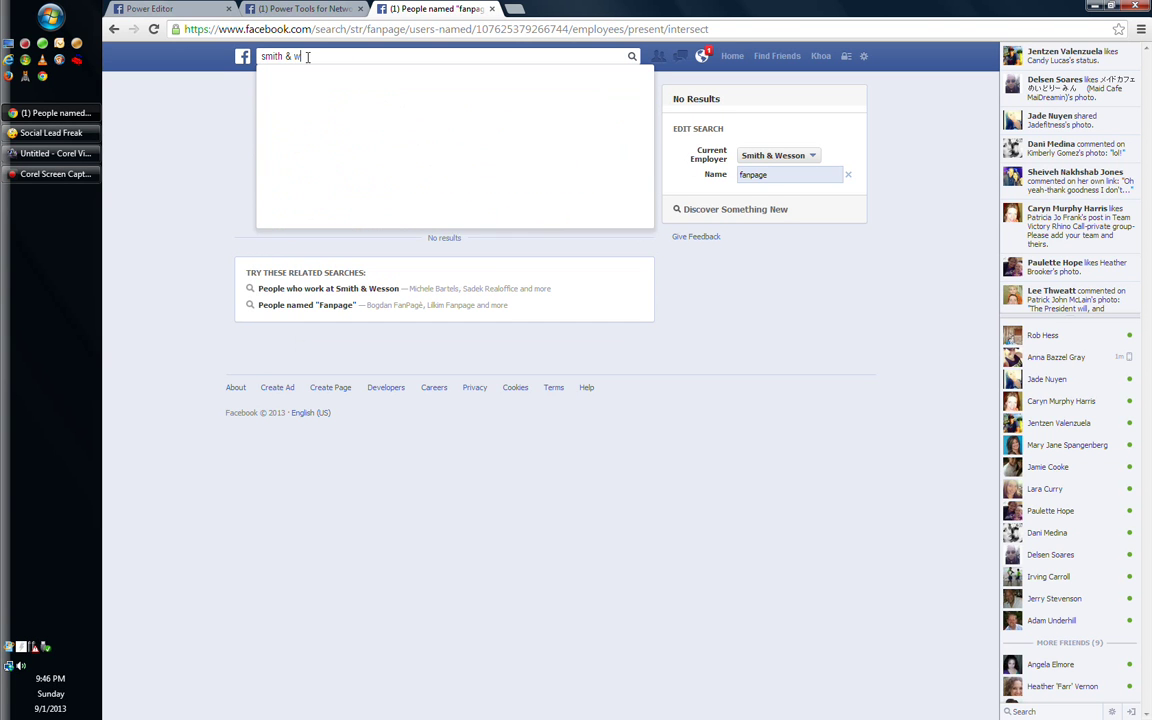
type("esson page")
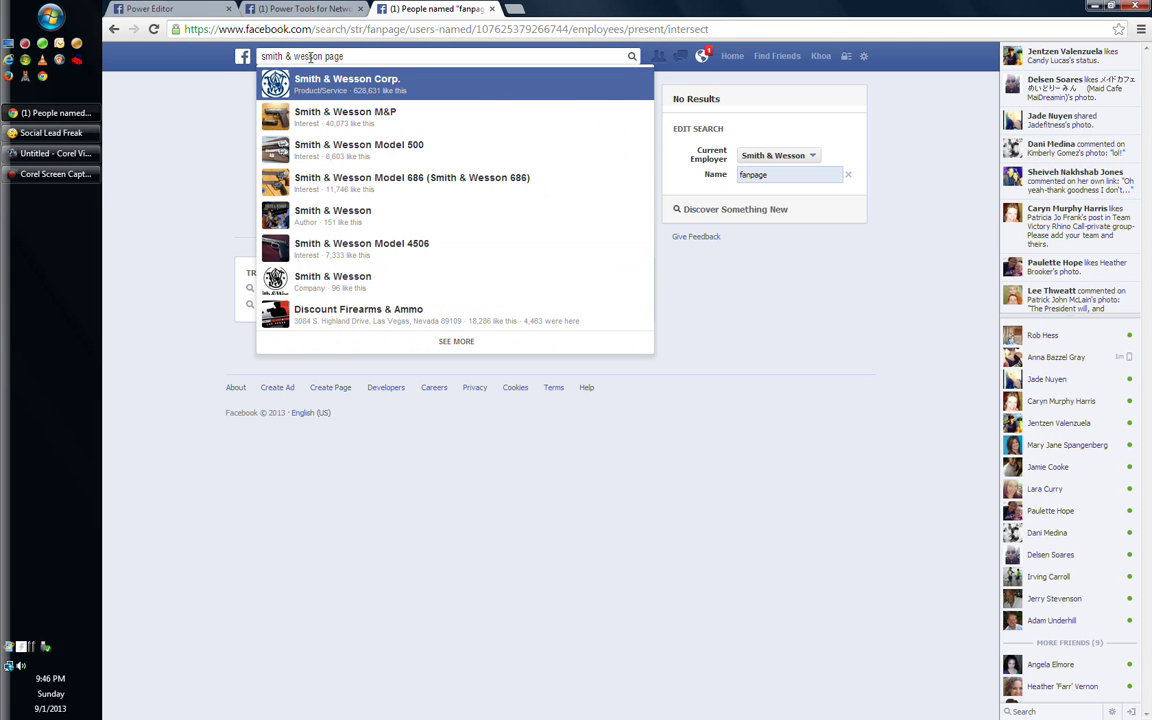
left_click(430, 116)
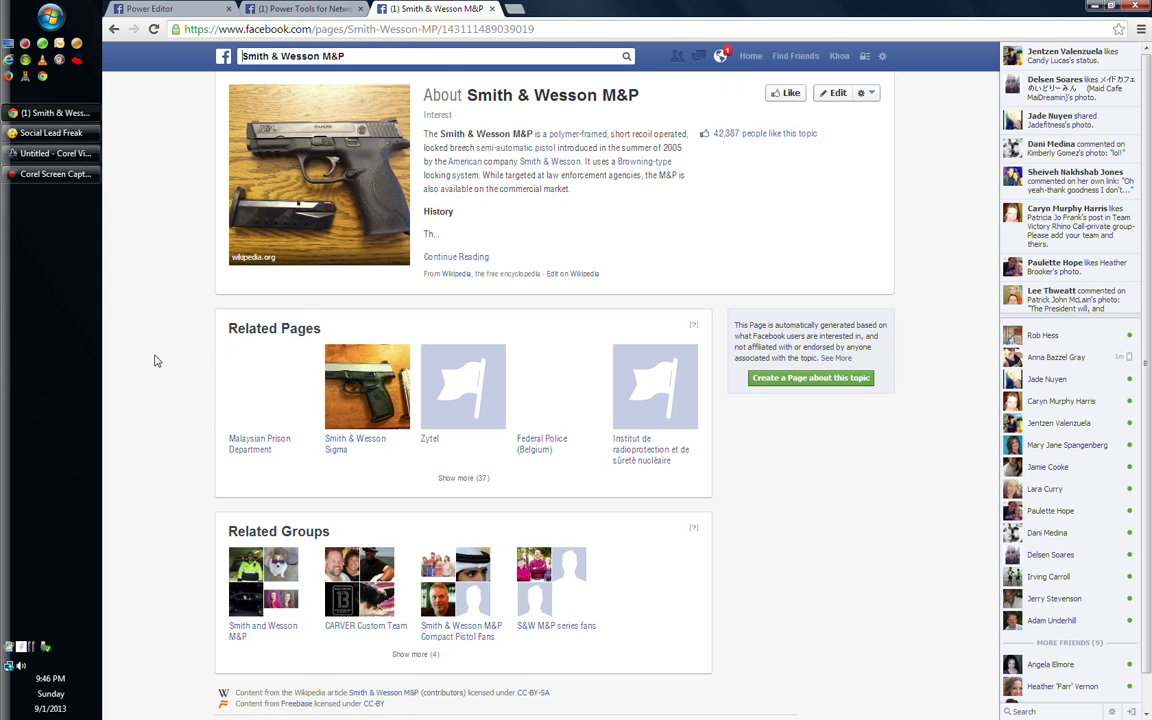
scroll(150, 359, "down", 1)
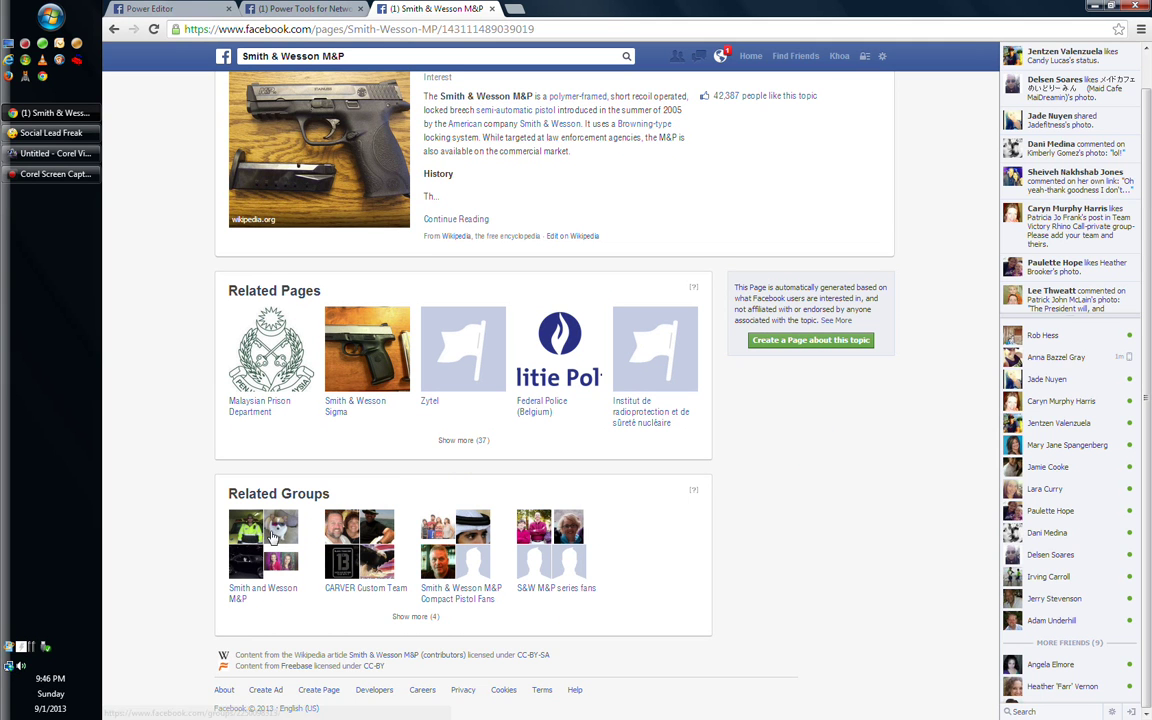
scroll(280, 262, "up", 1)
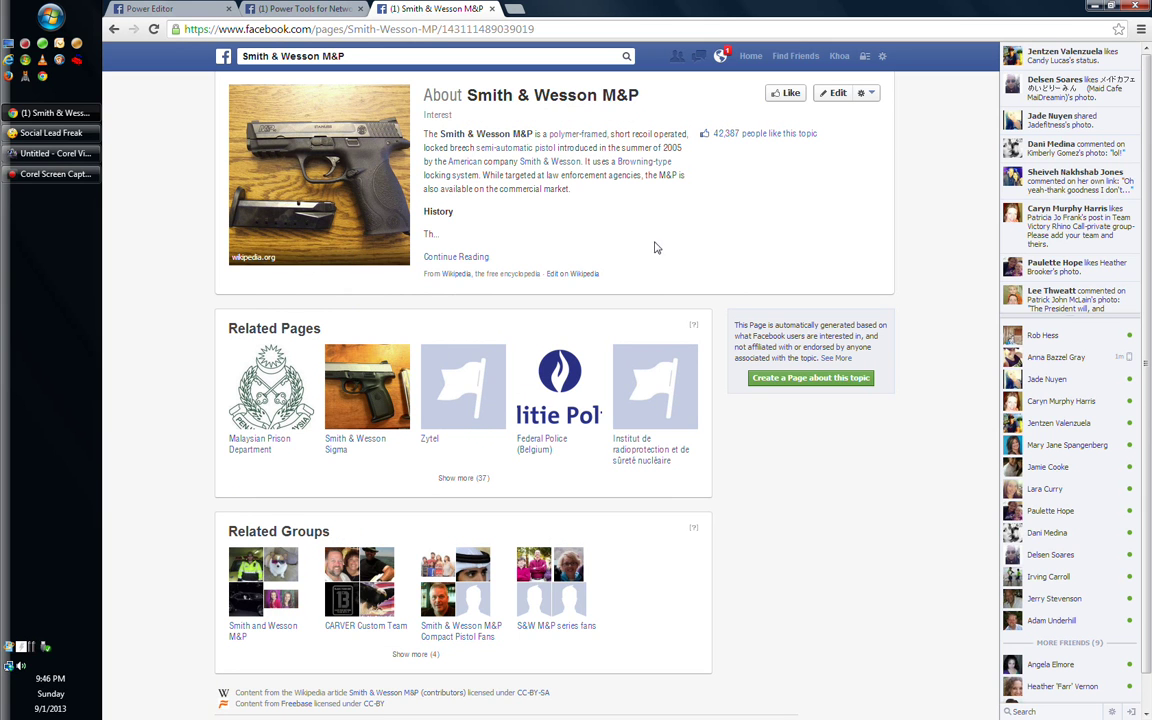
scroll(631, 207, "down", 1)
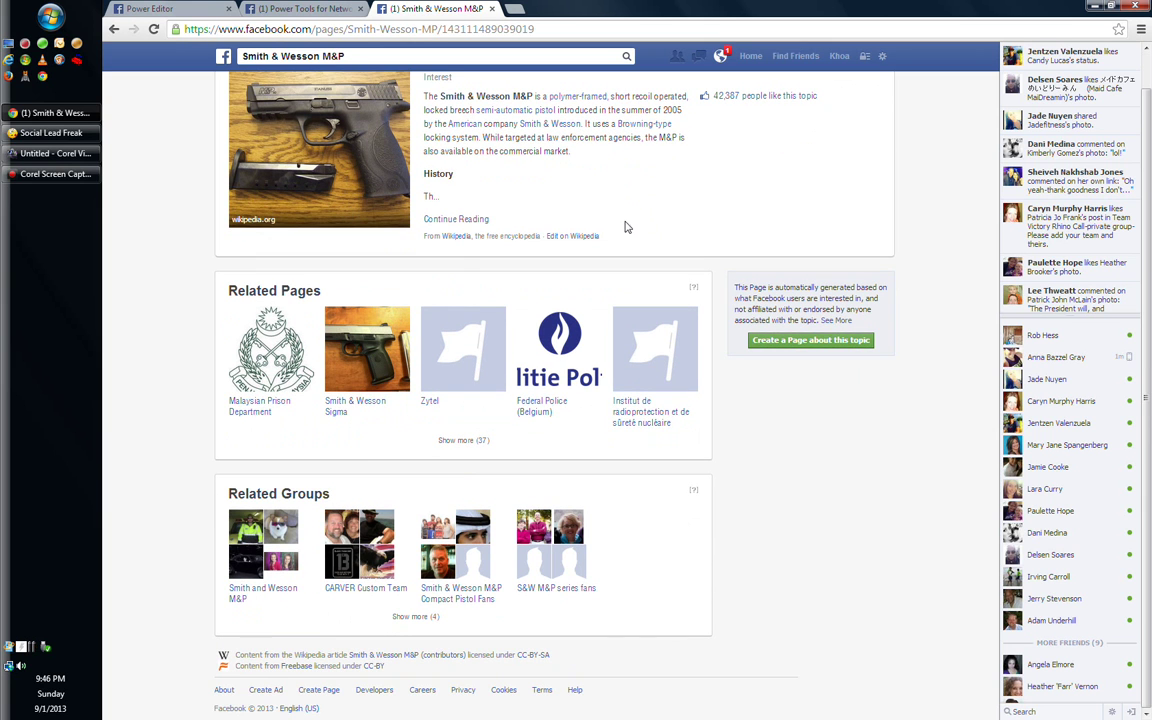
left_click(113, 30)
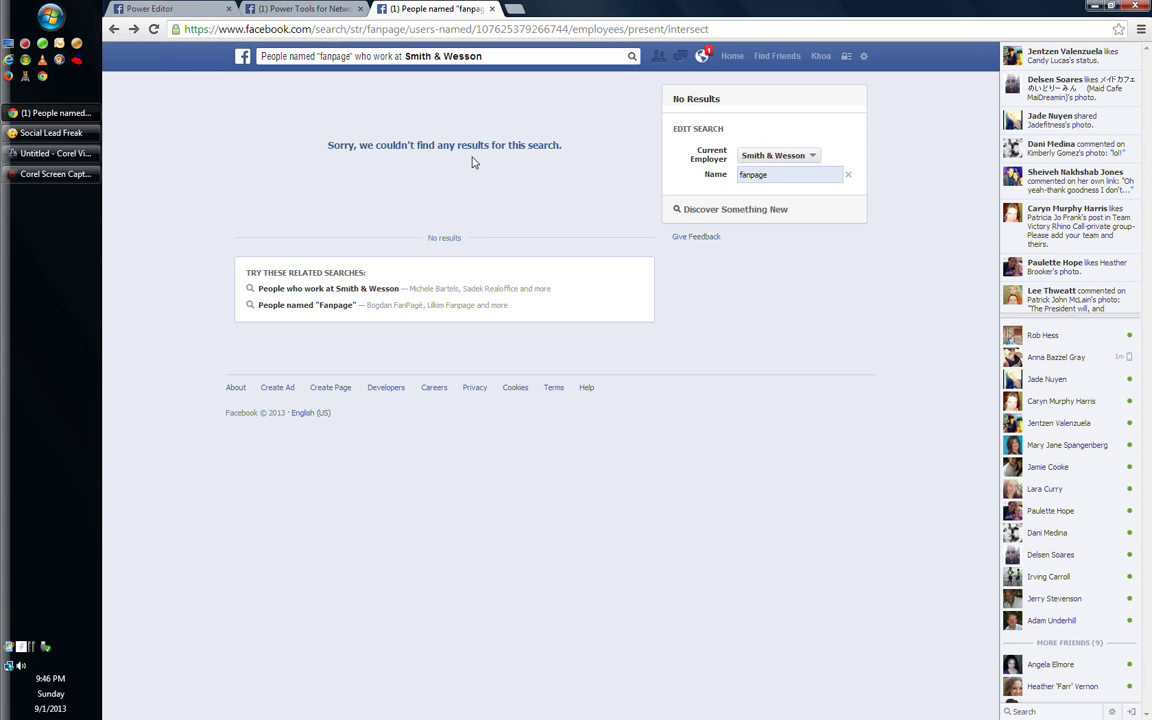
Search 'smith & wesson fan' and open the Smith & Wesson M&P Compact Pistol Fans group
left_click(319, 56)
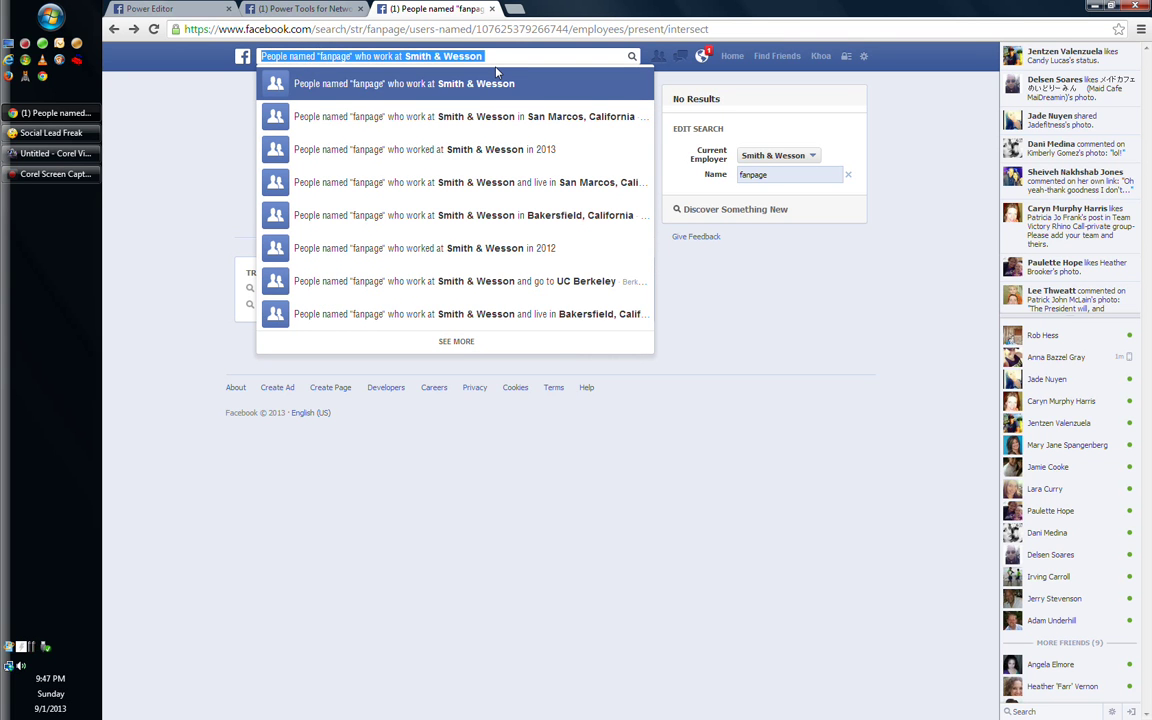
type("smith")
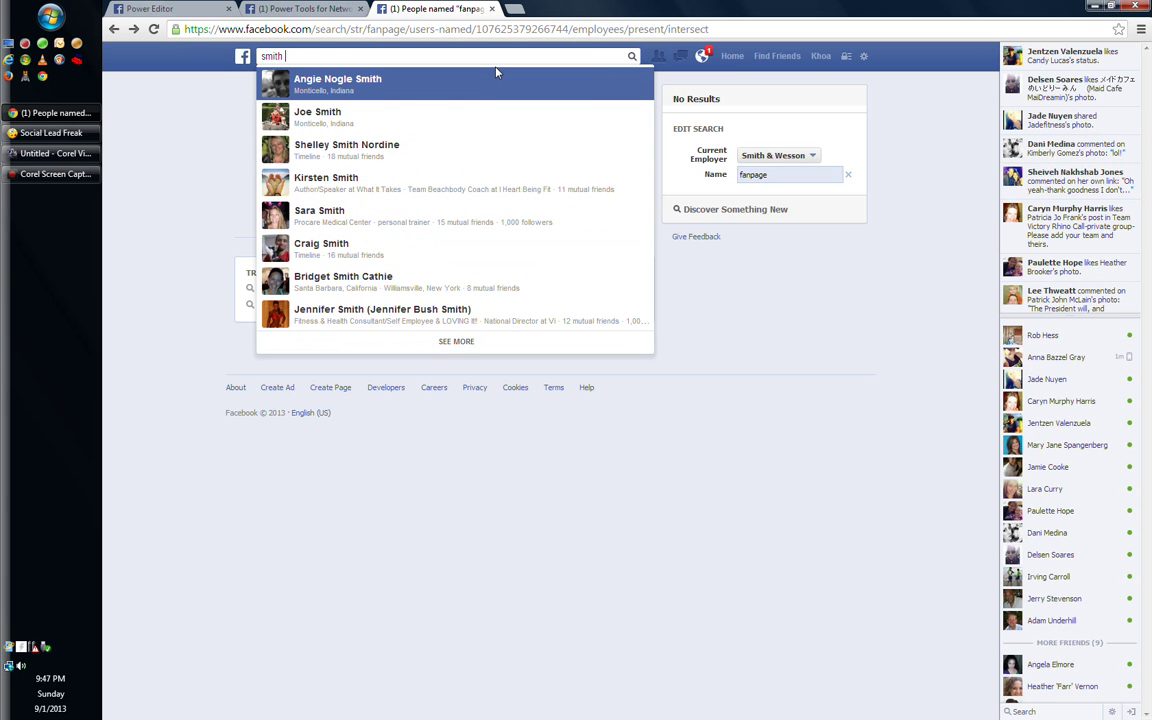
type(" & wesson")
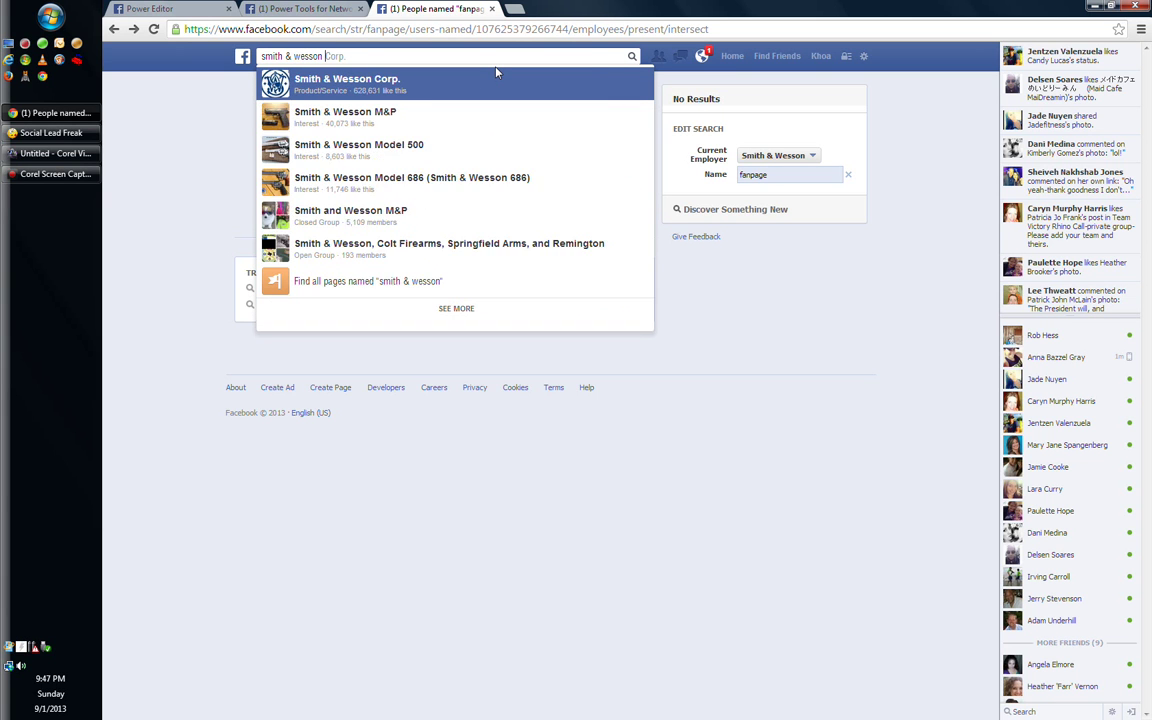
type(" fan")
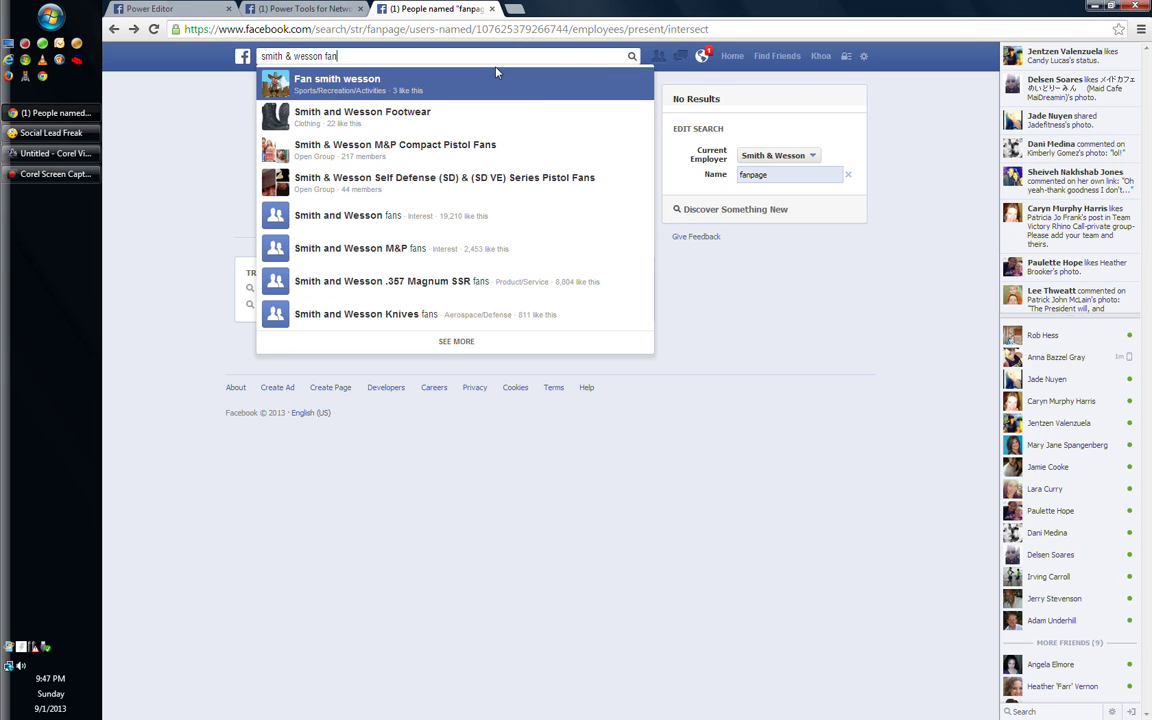
left_click(473, 150)
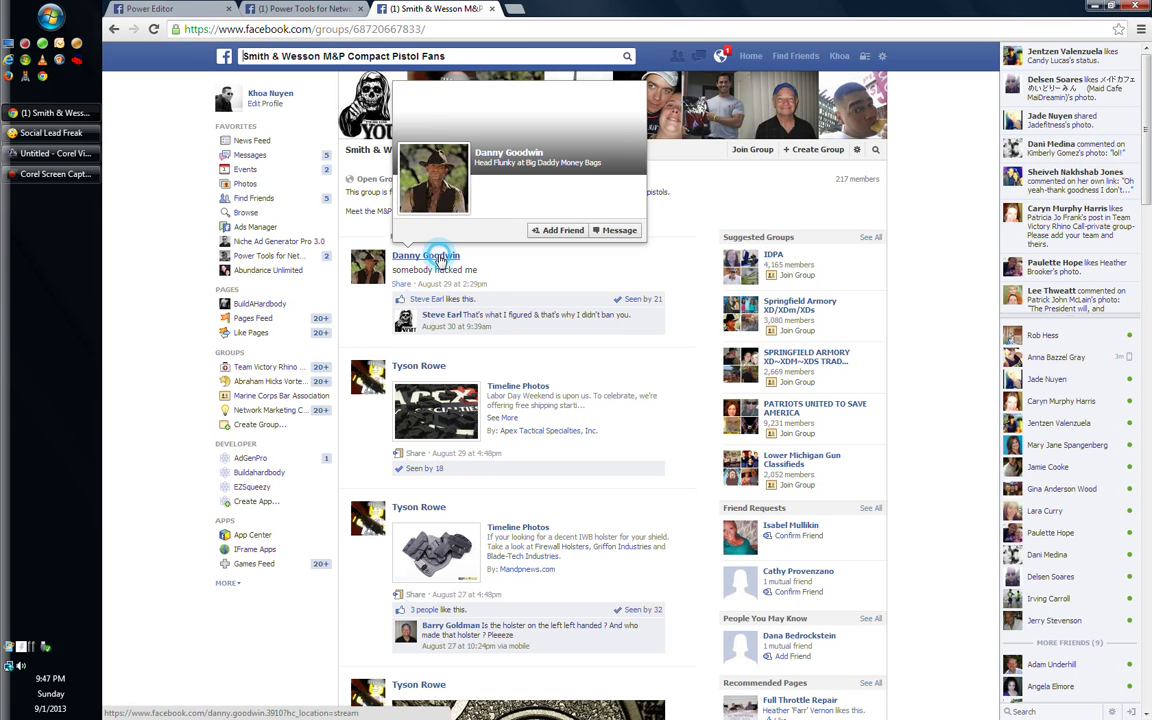
left_click(438, 258)
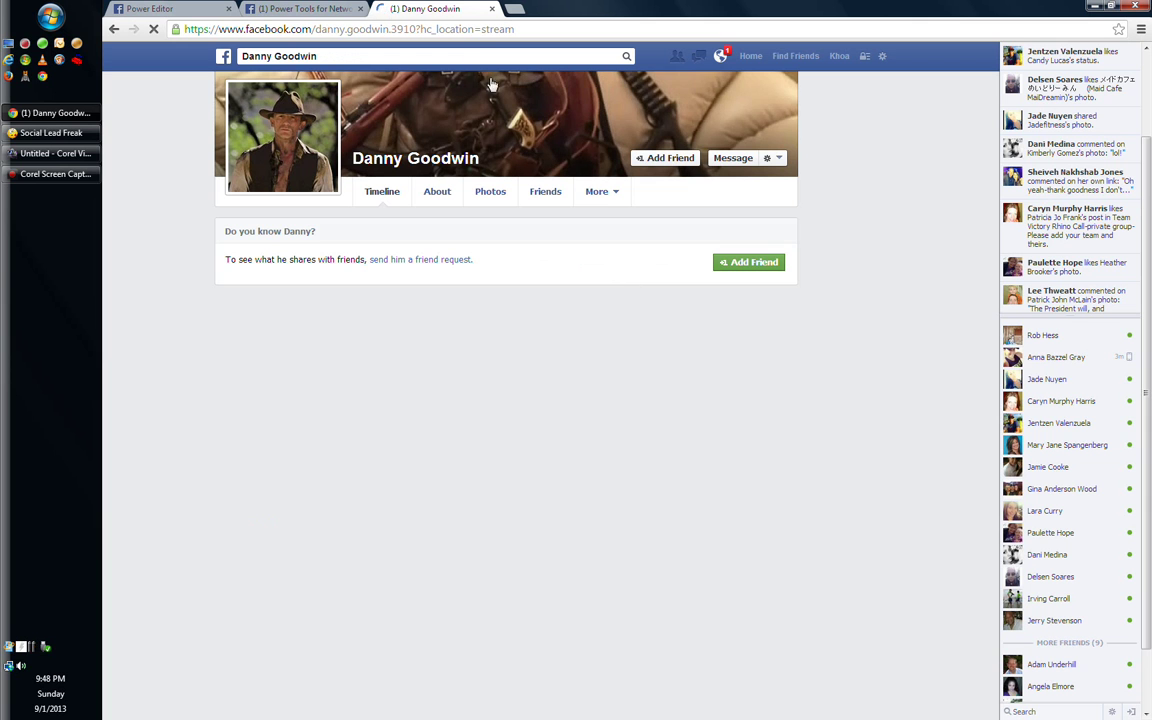
left_click(316, 29)
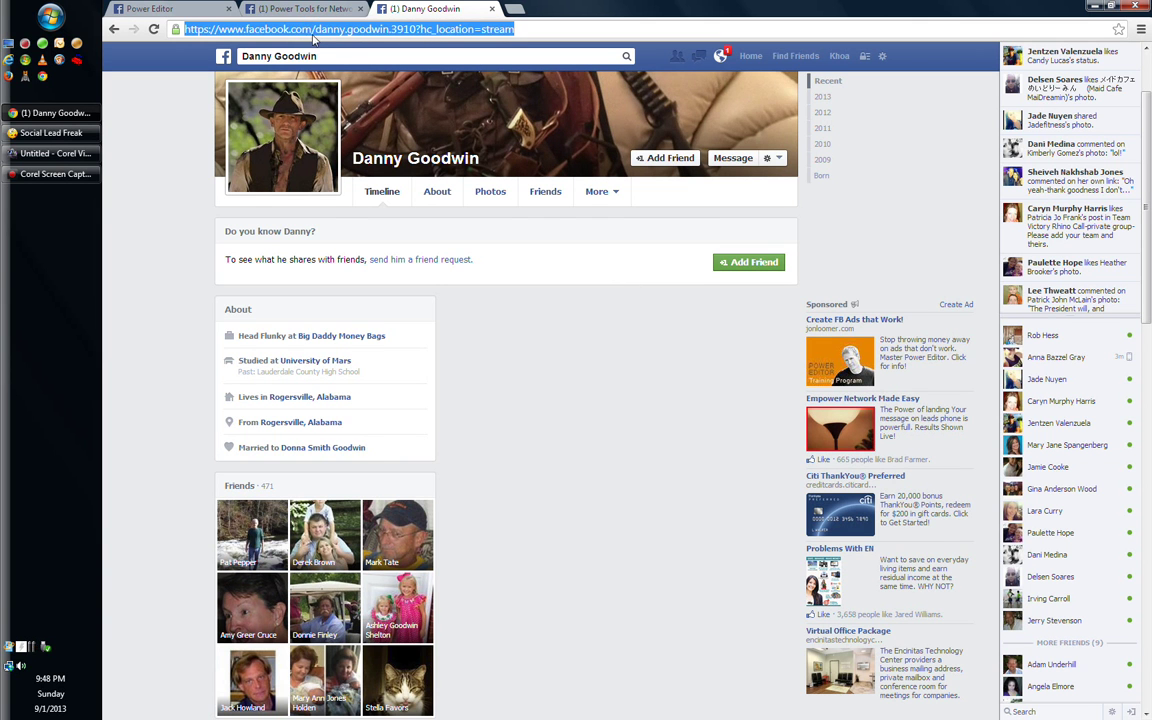
left_click(315, 29)
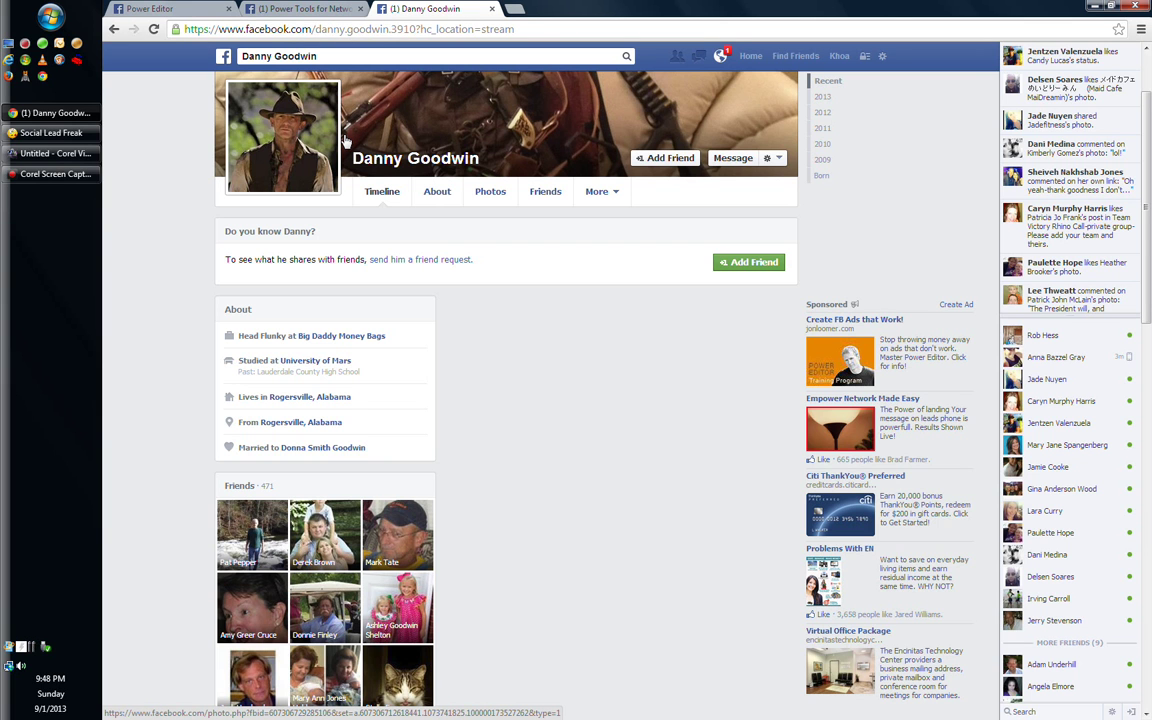
key("BackSpace")
key("BackSpace")
key("BackSpace")
key("BackSpace")
key("BackSpace")
key("BackSpace")
key("BackSpace")
key("BackSpace")
key("BackSpace")
key("BackSpace")
key("BackSpace")
key("BackSpace")
key("BackSpace")
key("BackSpace")
key("BackSpace")
key("BackSpace")
key("BackSpace")
key("BackSpace")
key("BackSpace")
key("BackSpace")
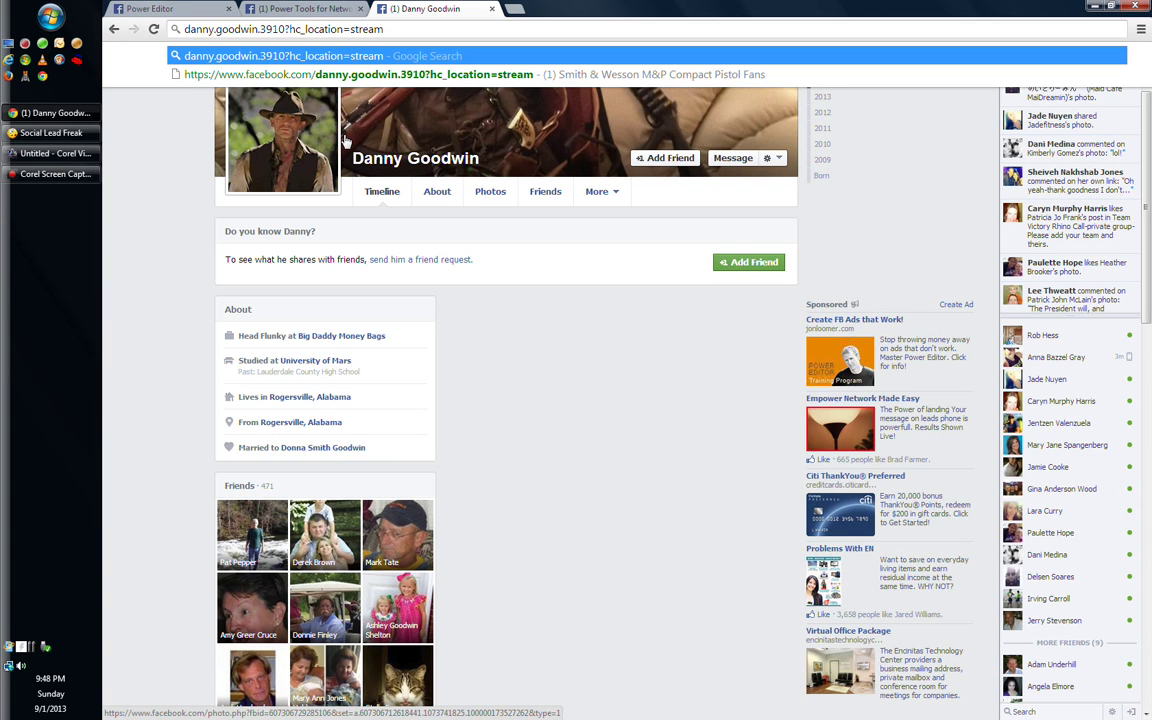
type("graph")
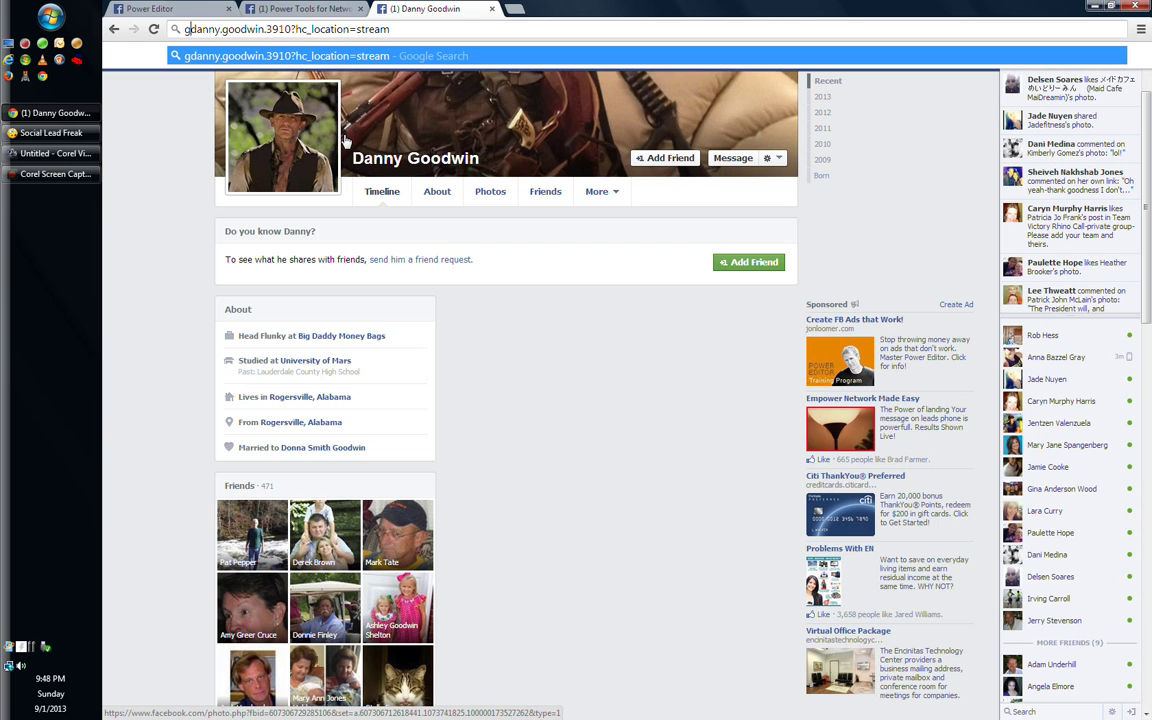
type(".")
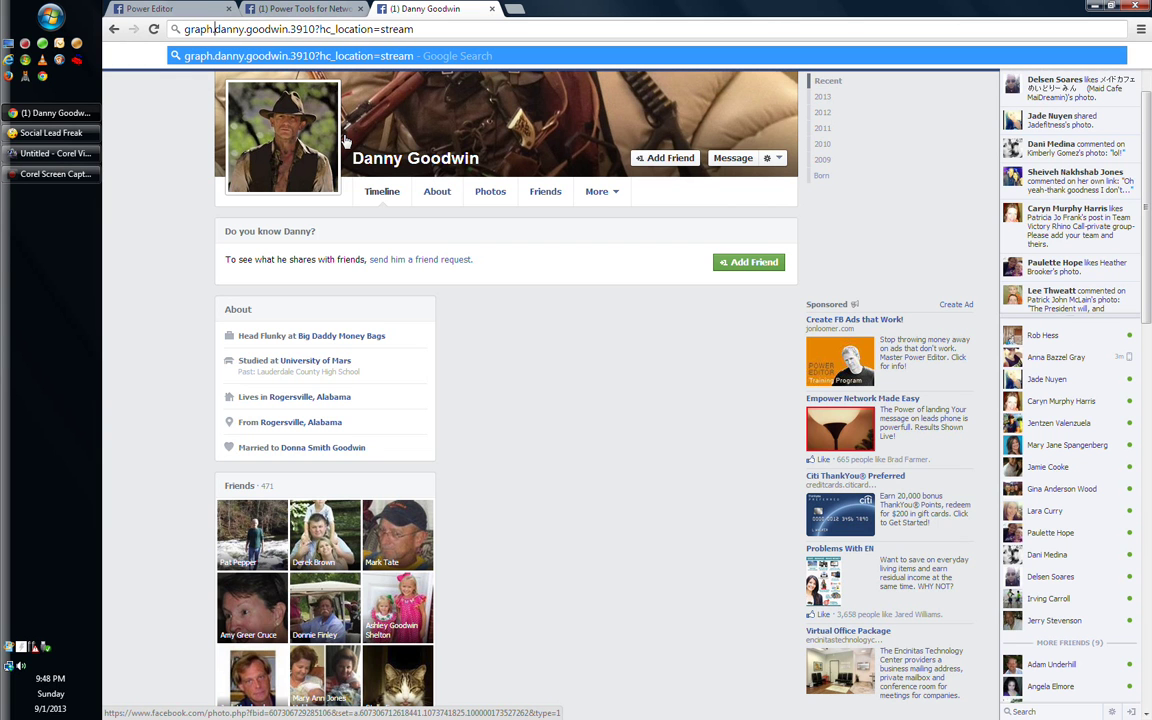
key("Return")
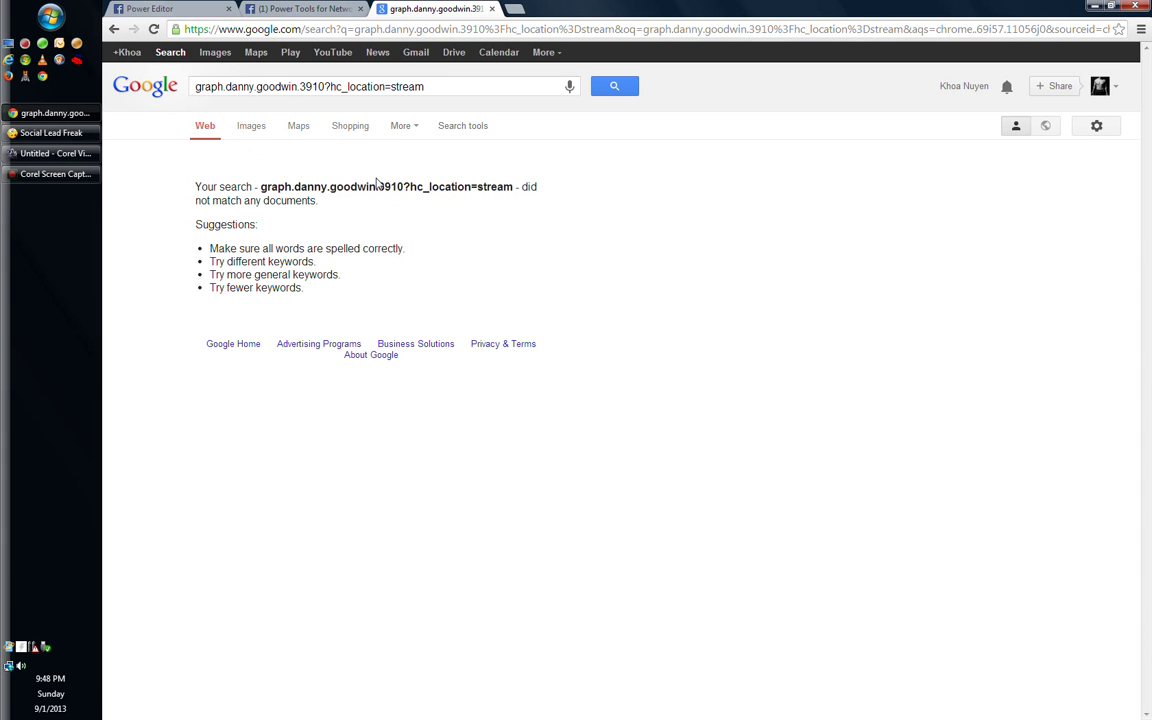
left_click(256, 30)
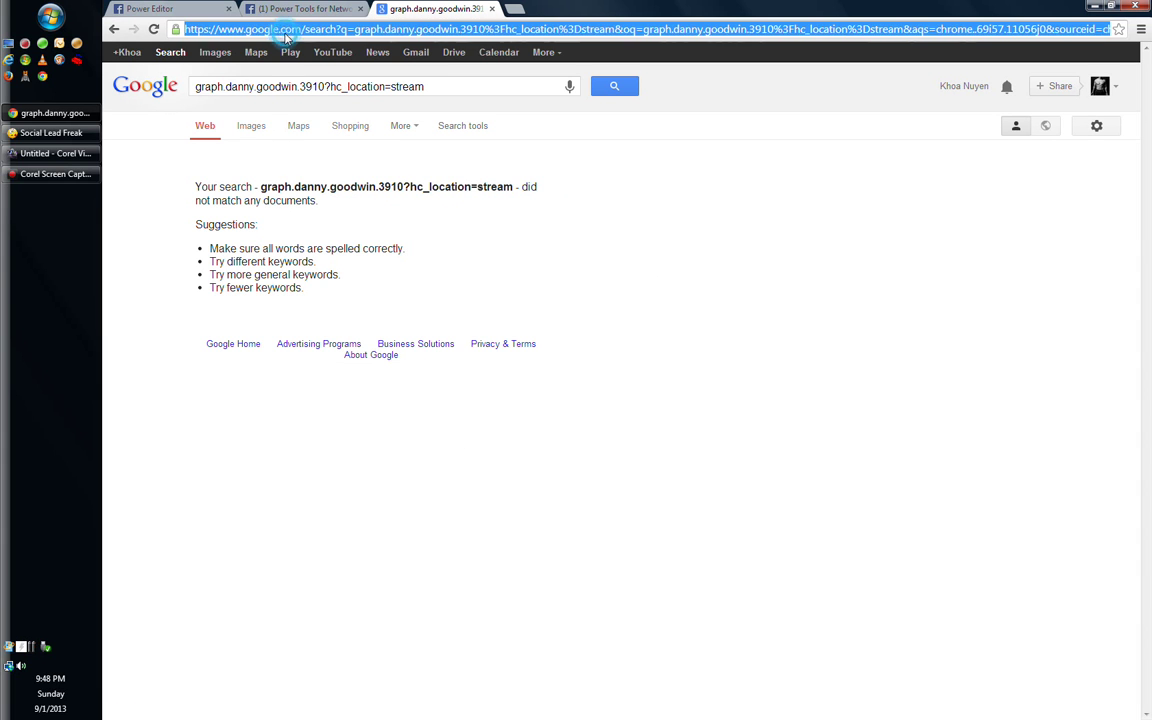
left_click(355, 29)
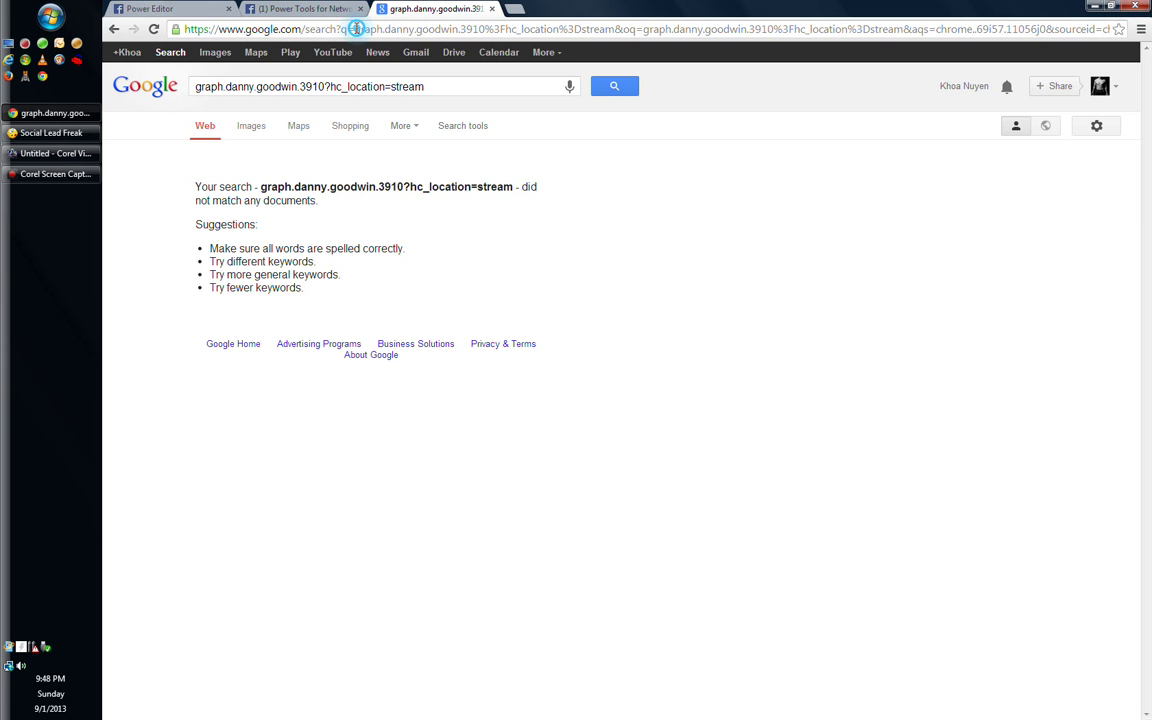
left_click(115, 30)
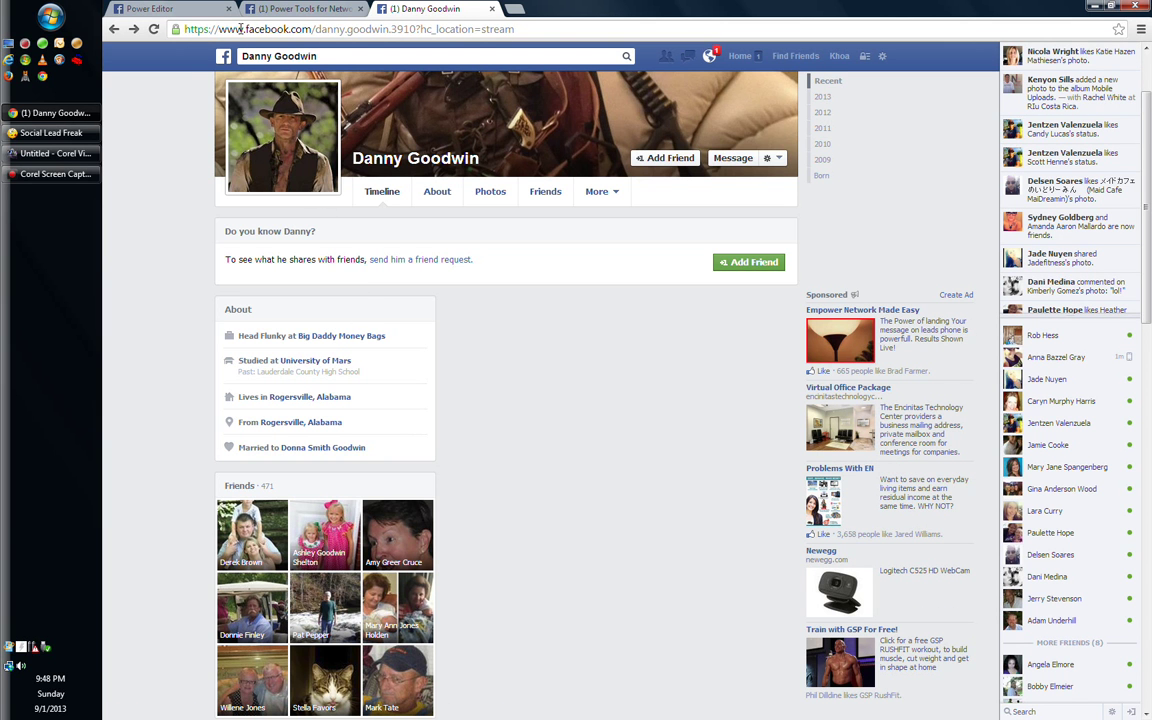
Try the page address on the graph domain, then trim its query parameters
left_click(315, 29)
key("BackSpace")
key("BackSpace")
key("BackSpace")
key("BackSpace")
key("BackSpace")
key("BackSpace")
key("BackSpace")
key("BackSpace")
key("BackSpace")
key("BackSpace")
key("BackSpace")
key("BackSpace")
key("BackSpace")
key("BackSpace")
key("BackSpace")
key("BackSpace")
key("BackSpace")
key("BackSpace")
key("BackSpace")
key("BackSpace")
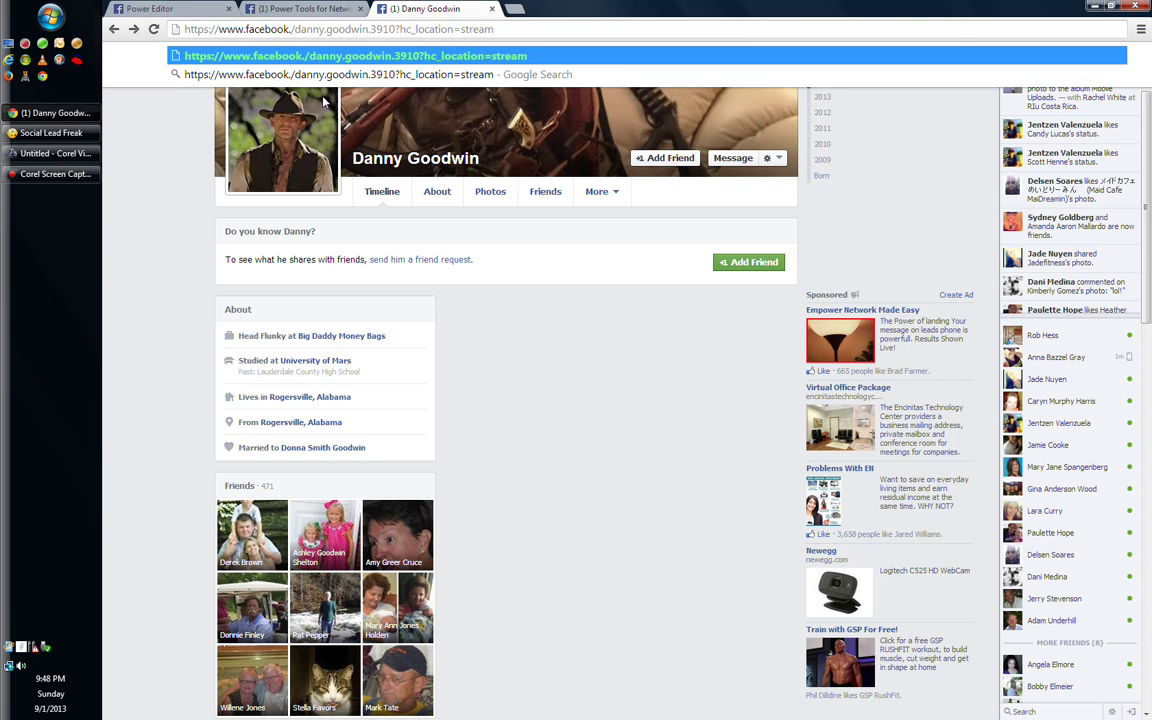
type("graph")
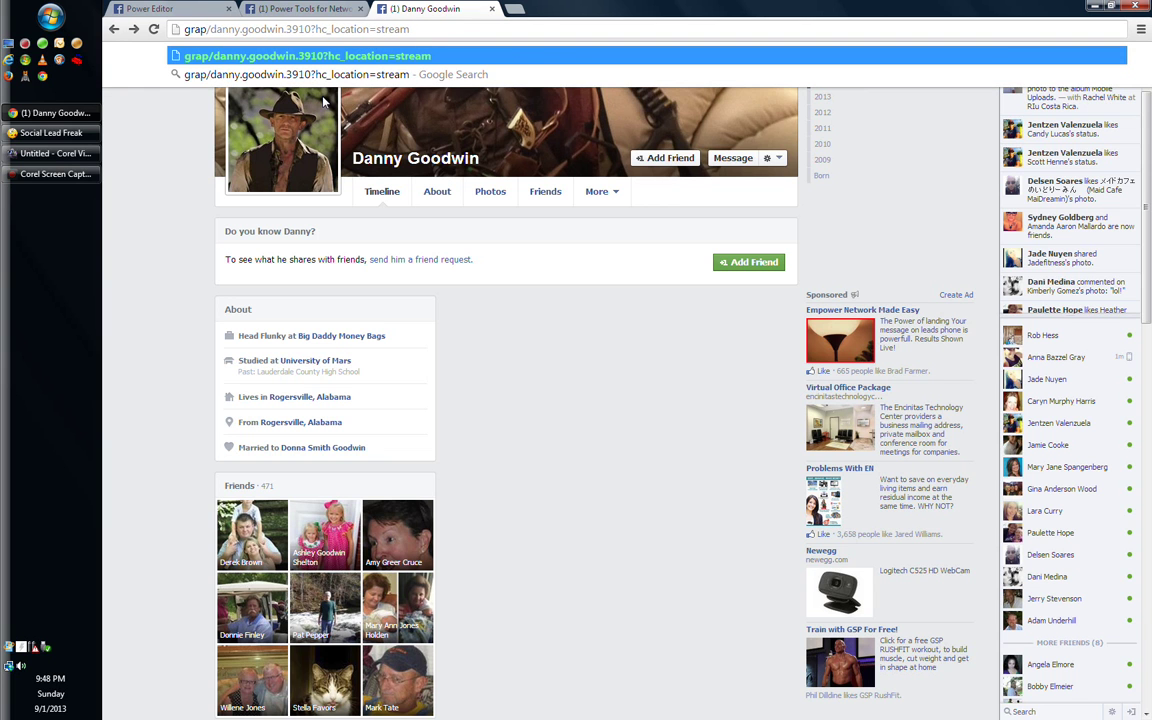
key("Return")
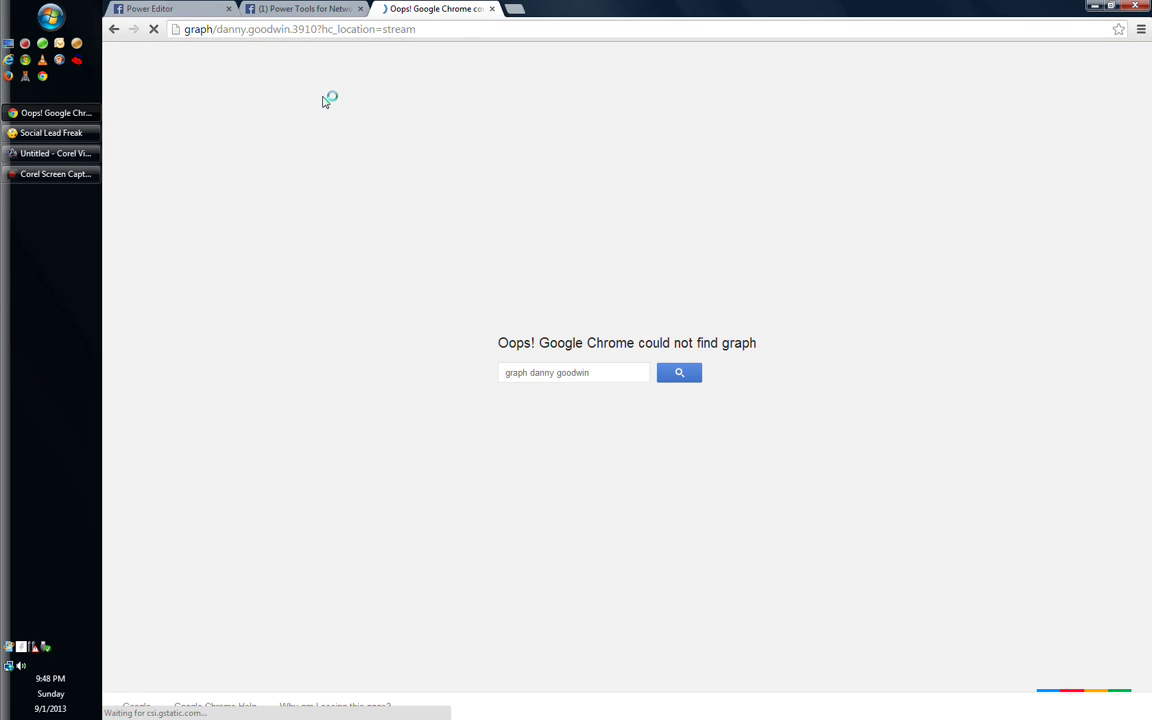
left_click(267, 30)
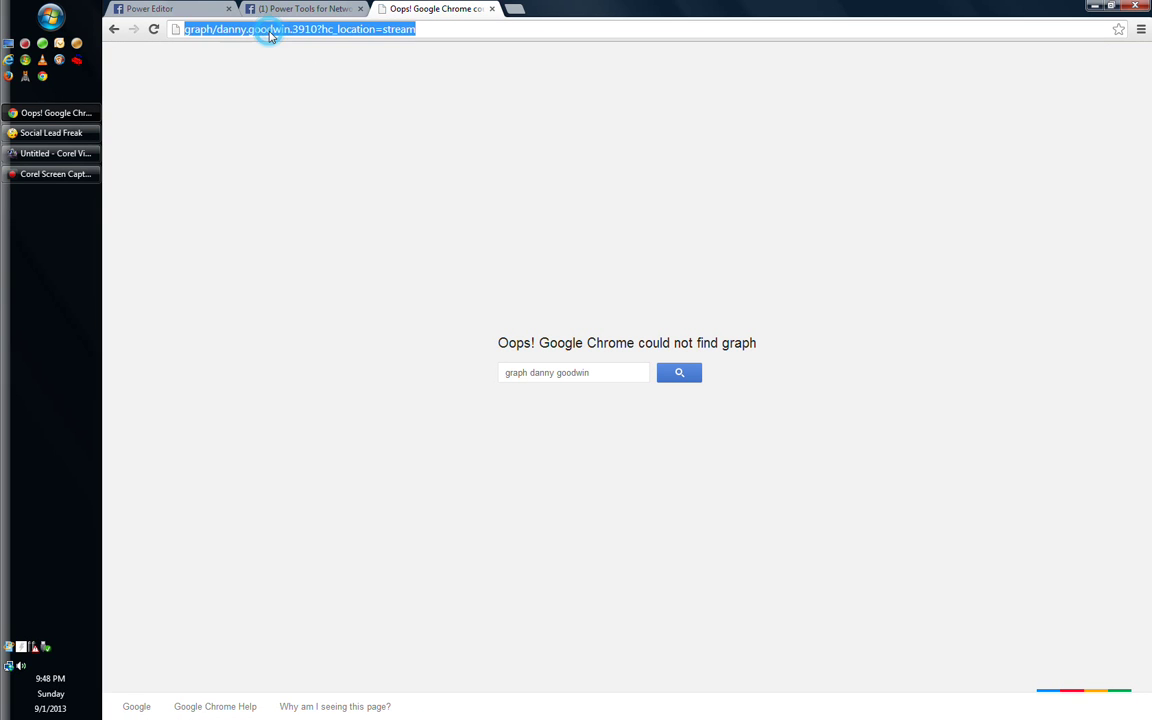
left_click(455, 31)
key("BackSpace")
key("BackSpace")
key("BackSpace")
key("BackSpace")
key("BackSpace")
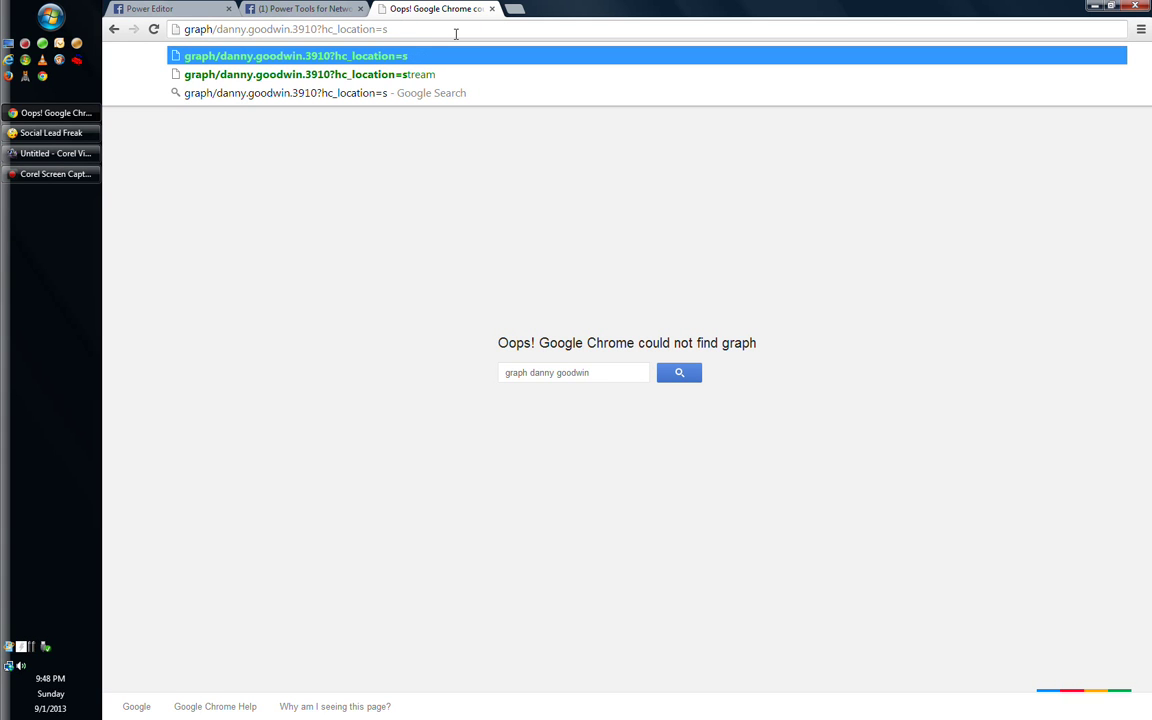
key("BackSpace")
key("BackSpace")
key("BackSpace")
key("BackSpace")
key("BackSpace")
key("BackSpace")
key("BackSpace")
key("BackSpace")
key("BackSpace")
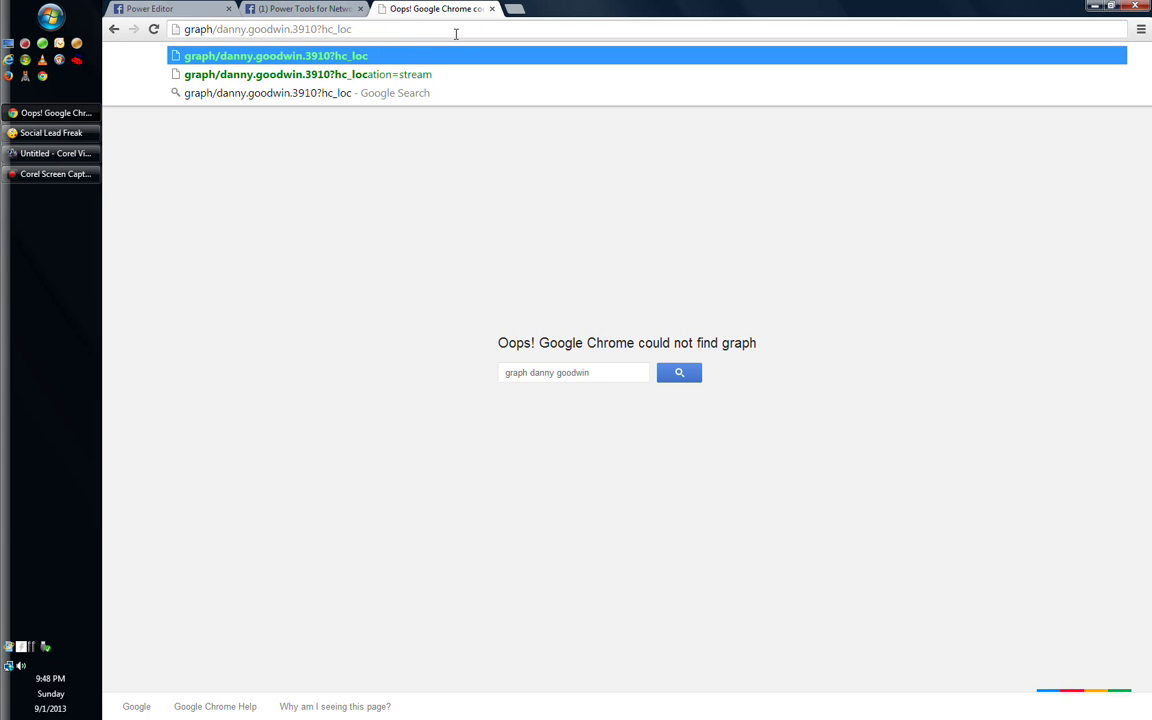
key("BackSpace")
key("BackSpace")
key("BackSpace")
key("BackSpace")
key("BackSpace")
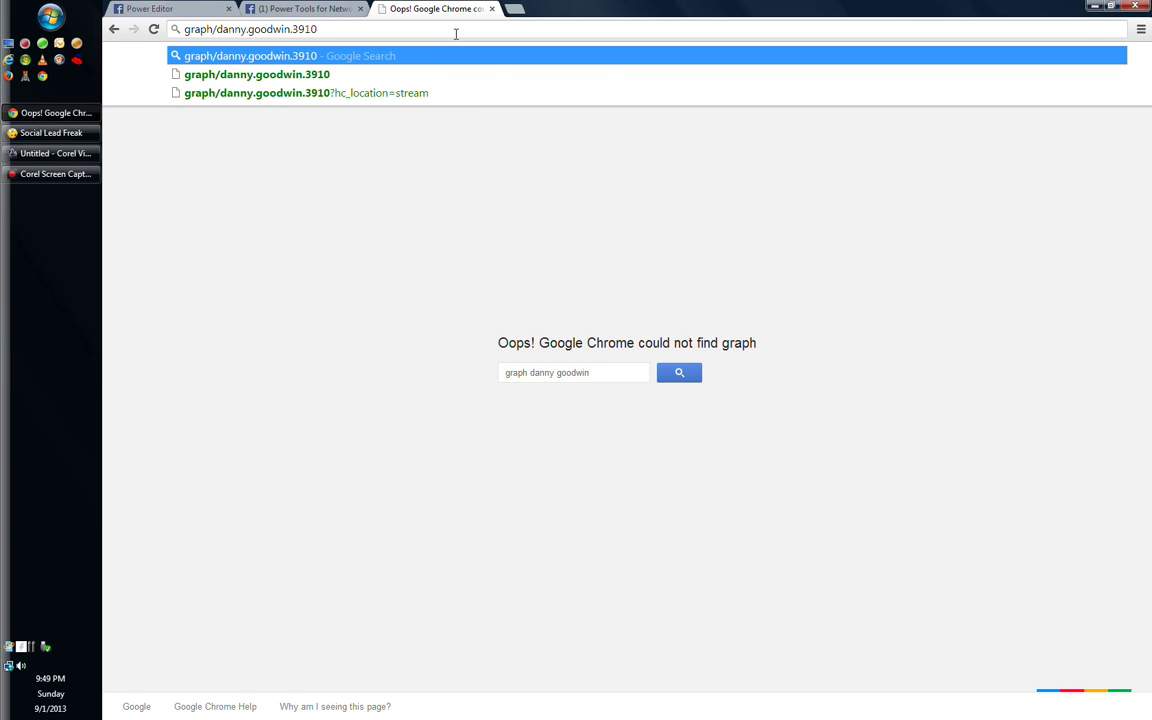
key("Return")
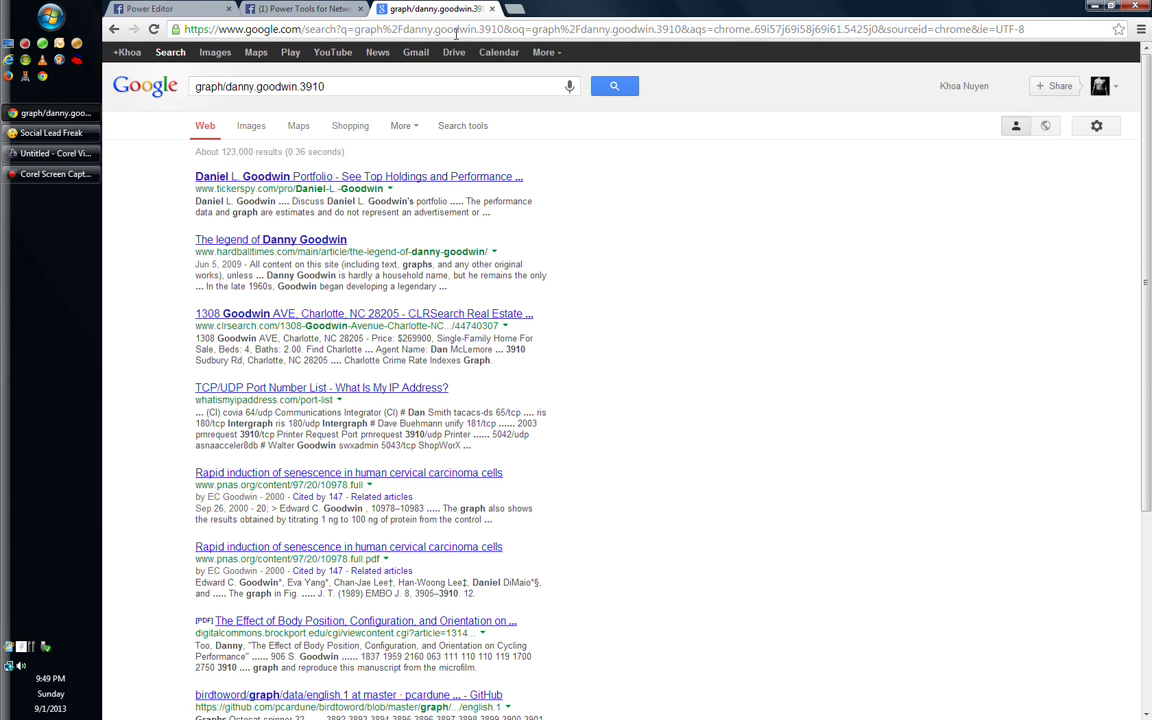
Load the member's profile record at graph.facebook.com
left_click(114, 30)
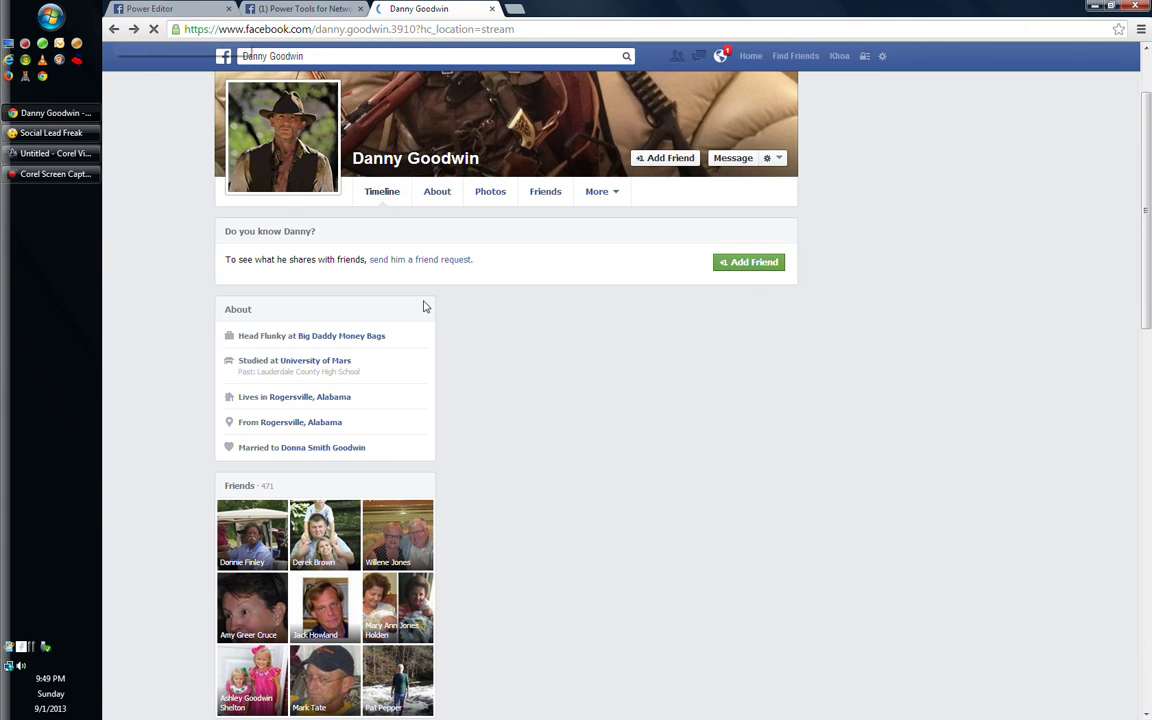
left_click(203, 29)
left_click(218, 29)
left_click(242, 29)
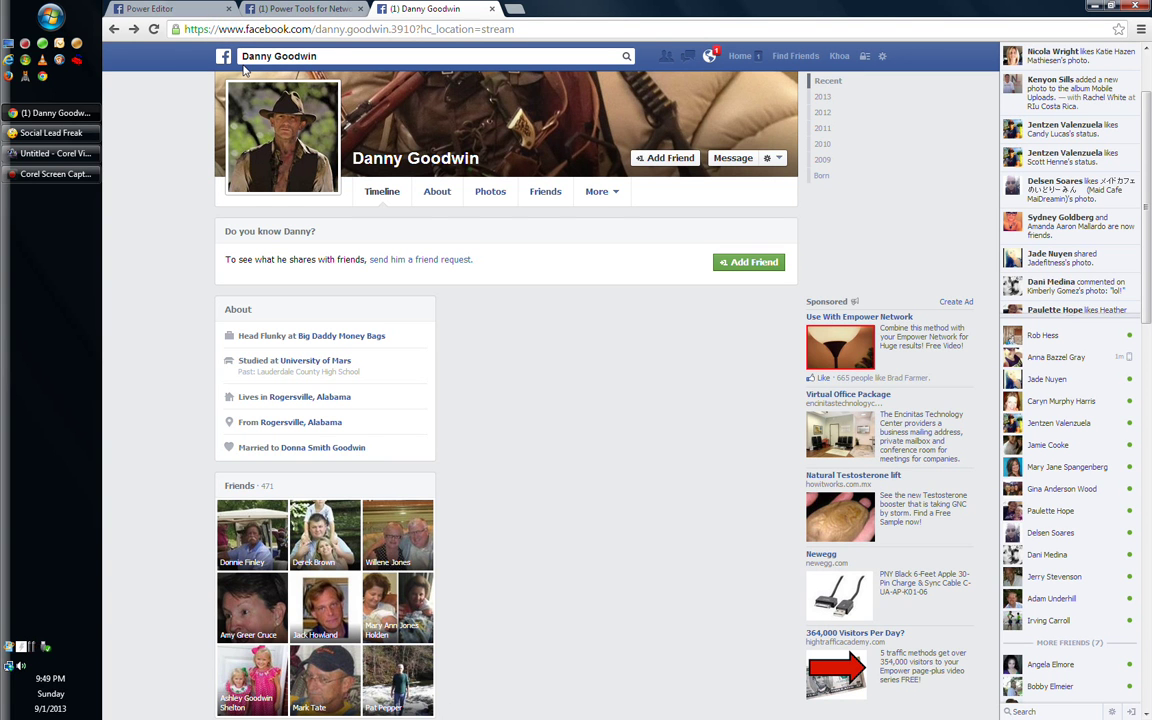
key("BackSpace")
key("BackSpace")
key("BackSpace")
key("BackSpace")
key("BackSpace")
key("BackSpace")
key("BackSpace")
key("BackSpace")
key("BackSpace")
key("BackSpace")
key("BackSpace")
key("BackSpace")
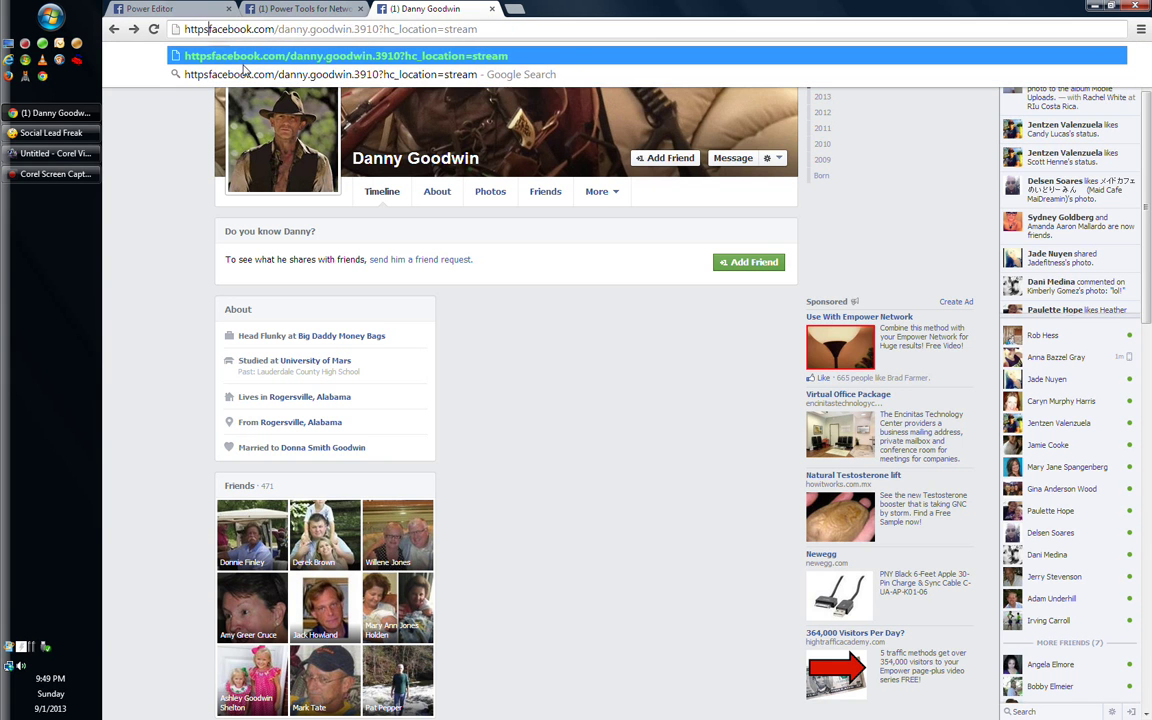
type("graph.")
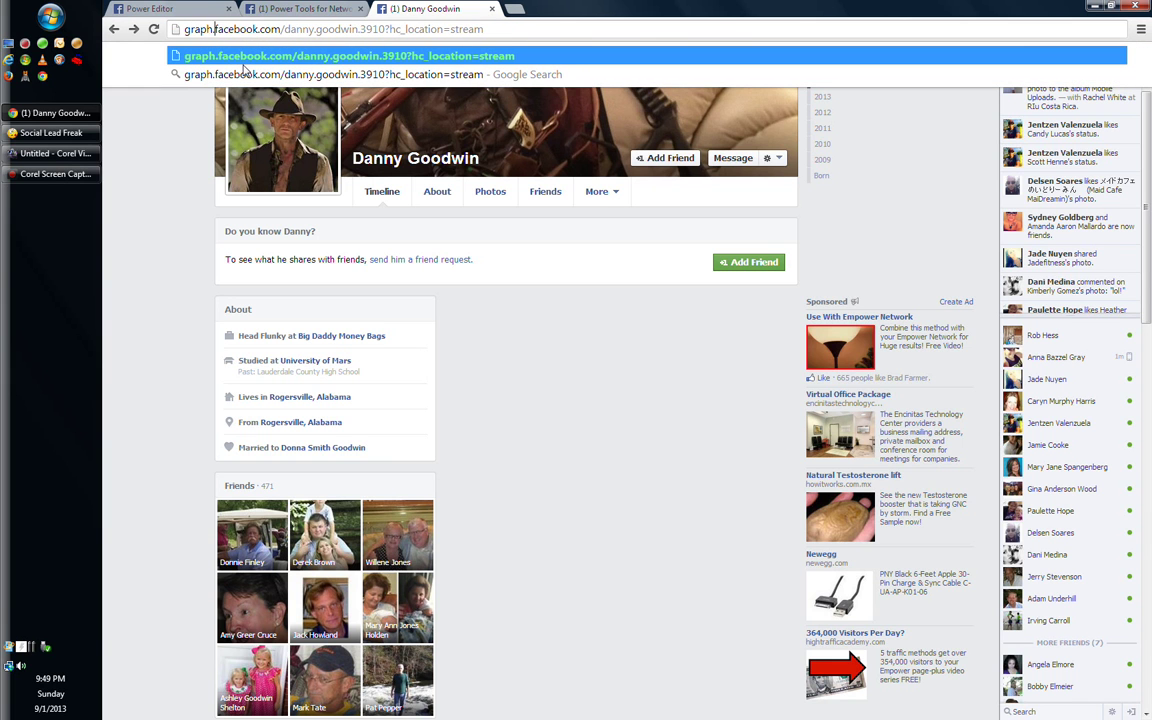
key("Return")
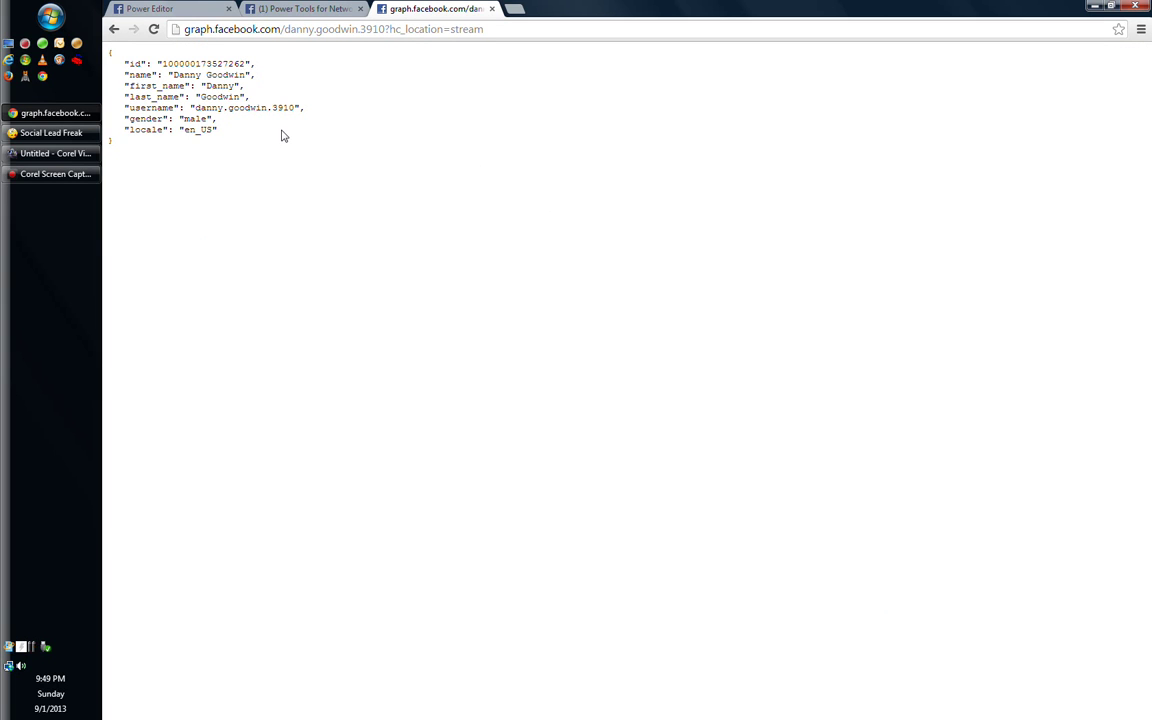
Copy the numeric user id from the Graph API JSON
left_click(161, 63)
left_click_drag(168, 64, 243, 64)
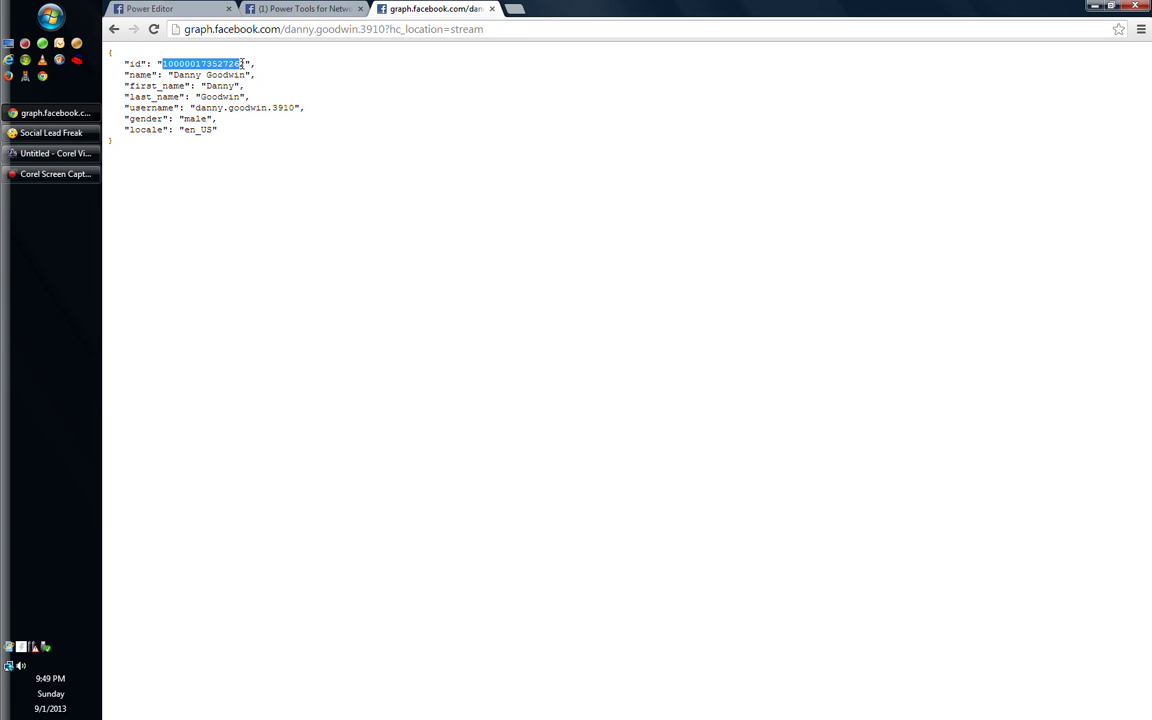
right_click(188, 65)
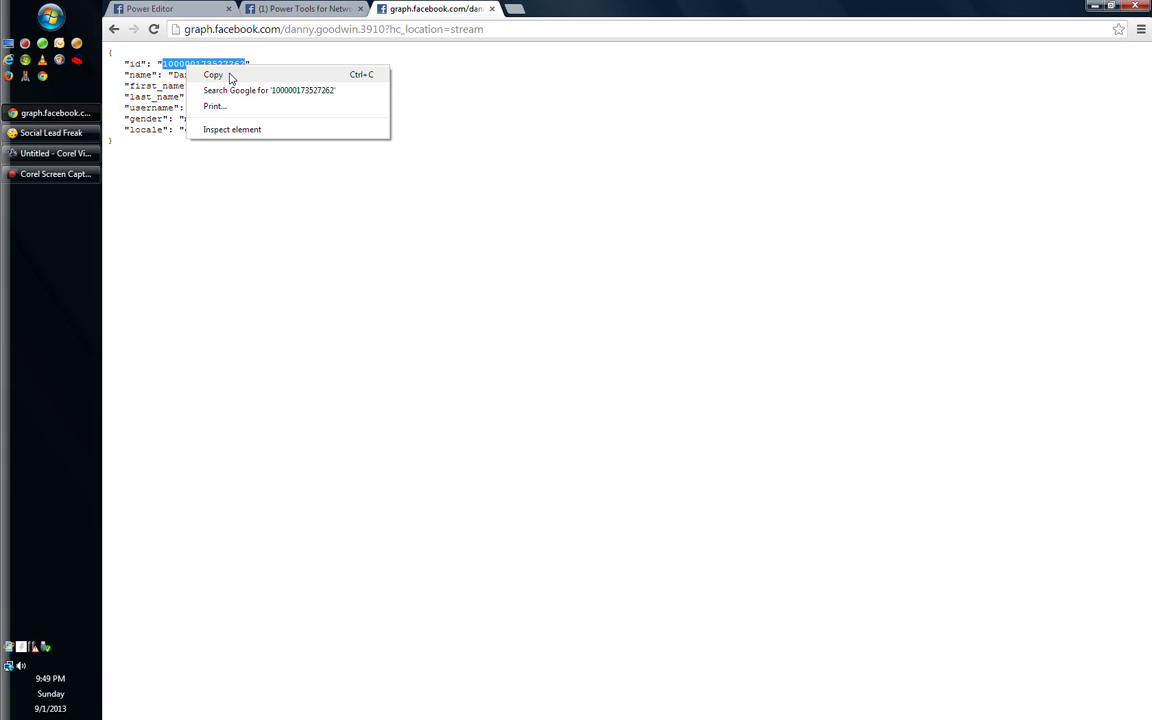
left_click(214, 75)
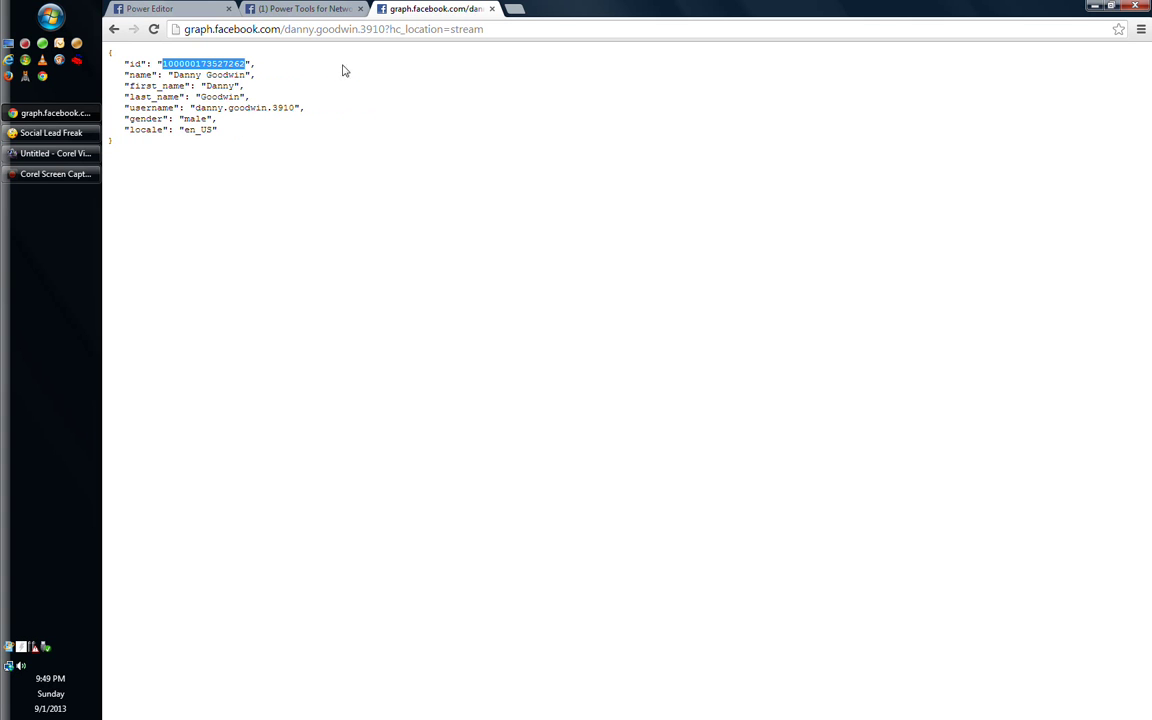
Dismiss the upload-complete notice, then close Add Users with UIDs selected without uploading anything
left_click(310, 11)
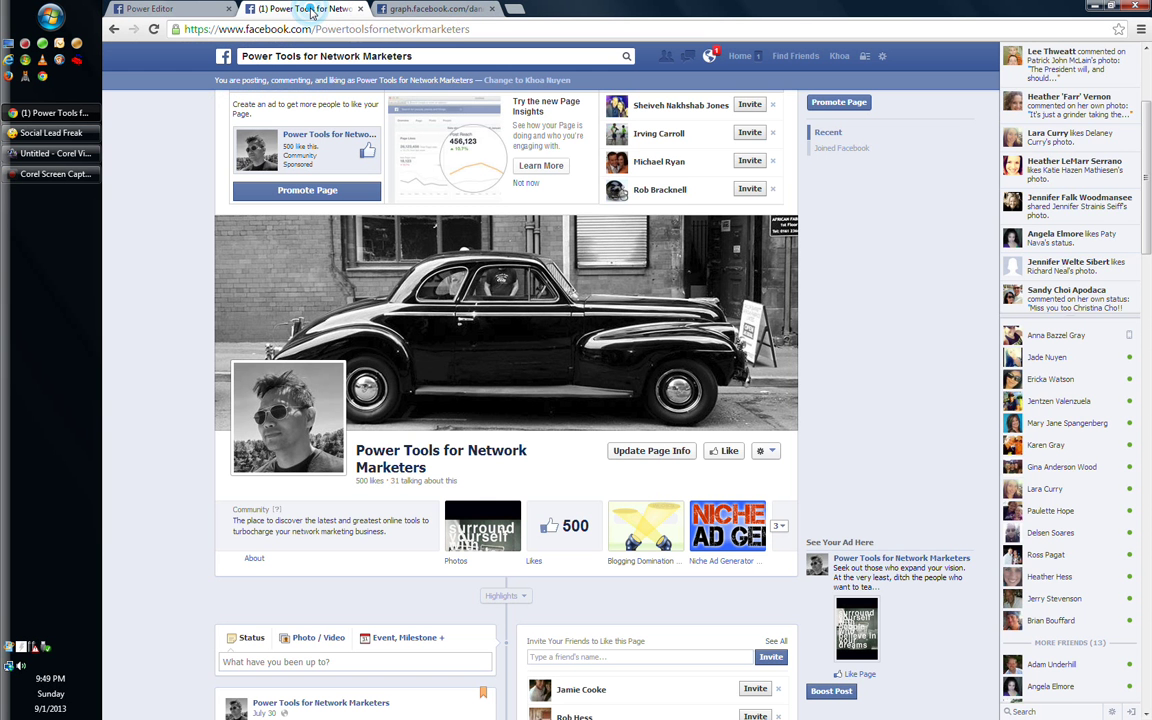
left_click(166, 9)
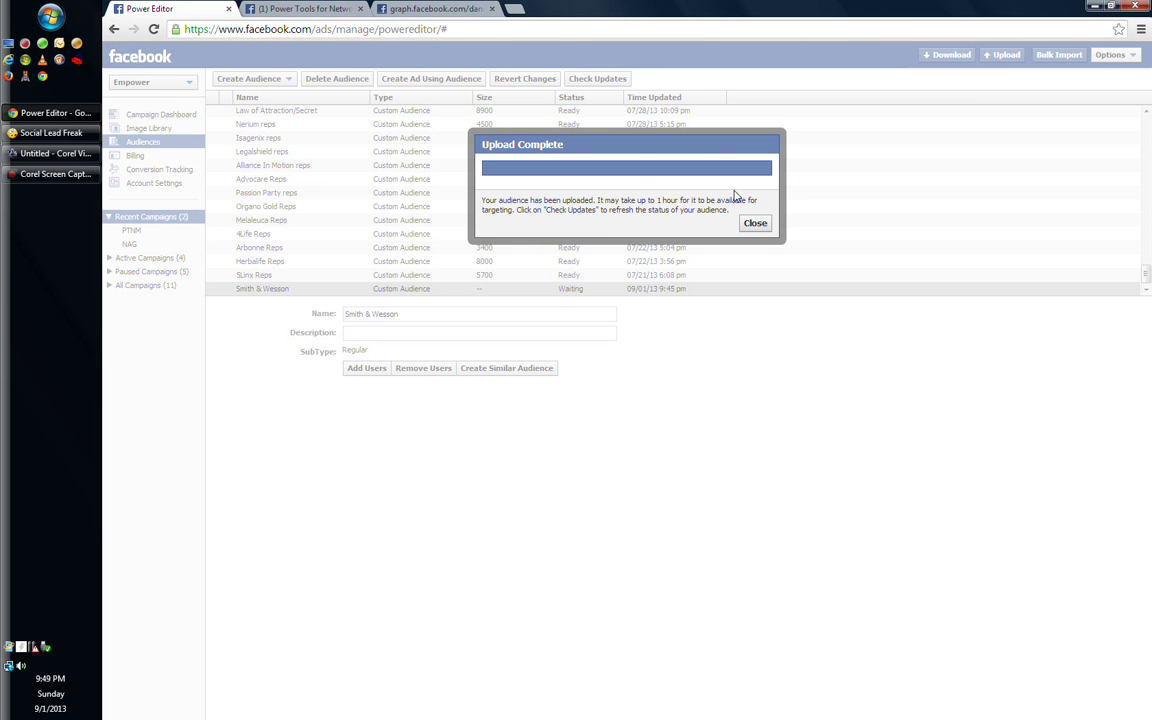
left_click(755, 223)
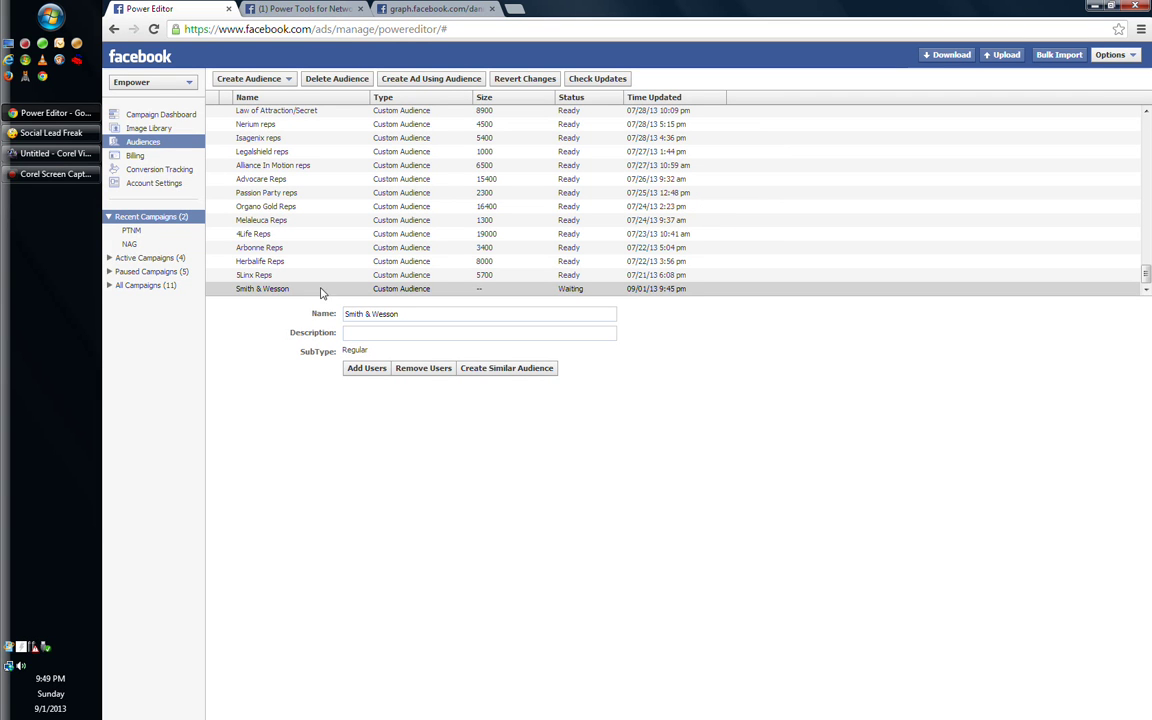
left_click(372, 374)
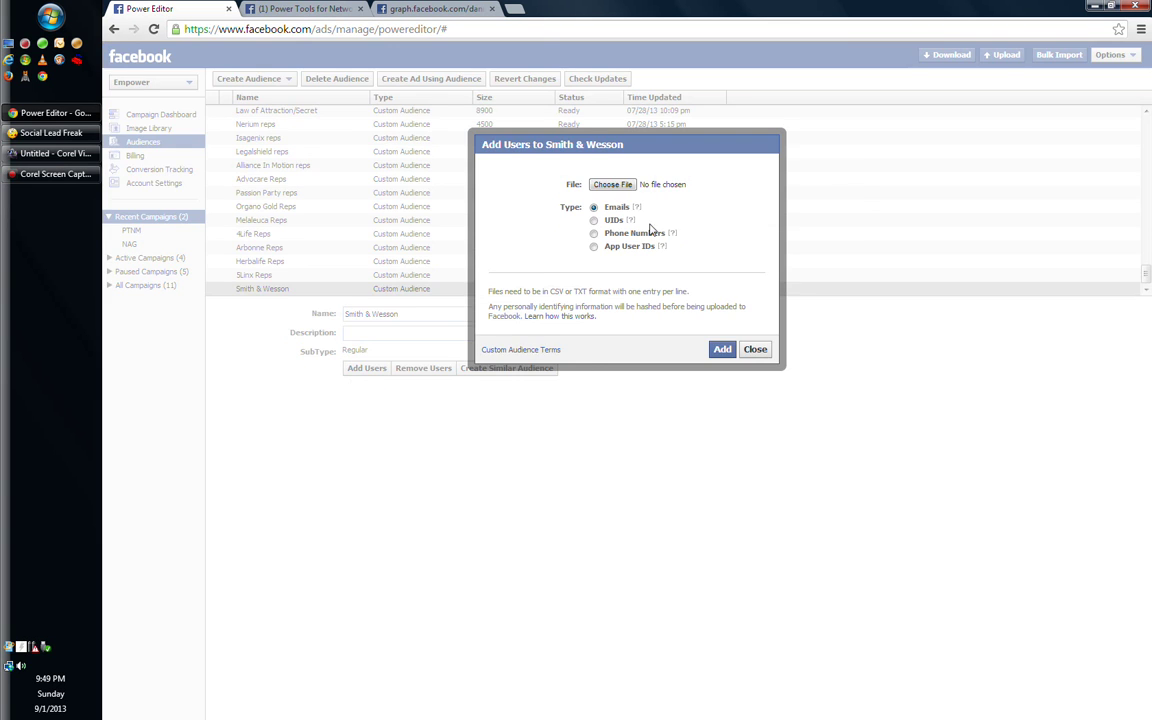
left_click(594, 220)
left_click(757, 350)
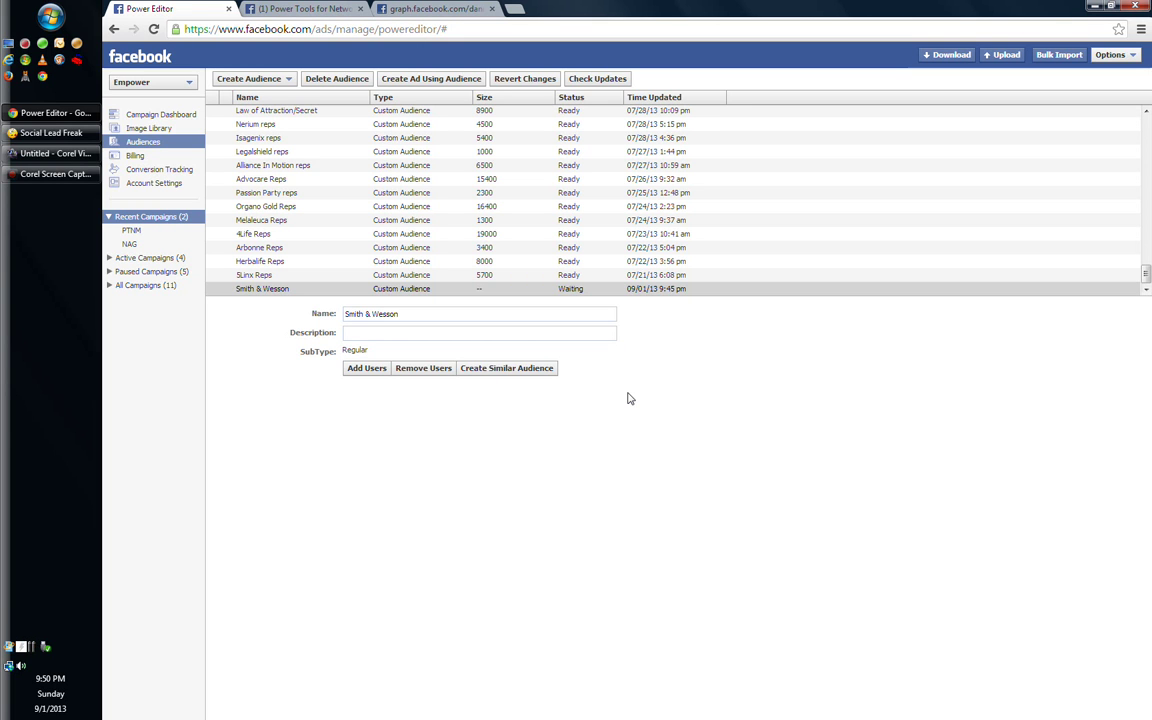
Run a Social Lead Freak Pages keyword search for 'smith & wesson'
left_click(45, 132)
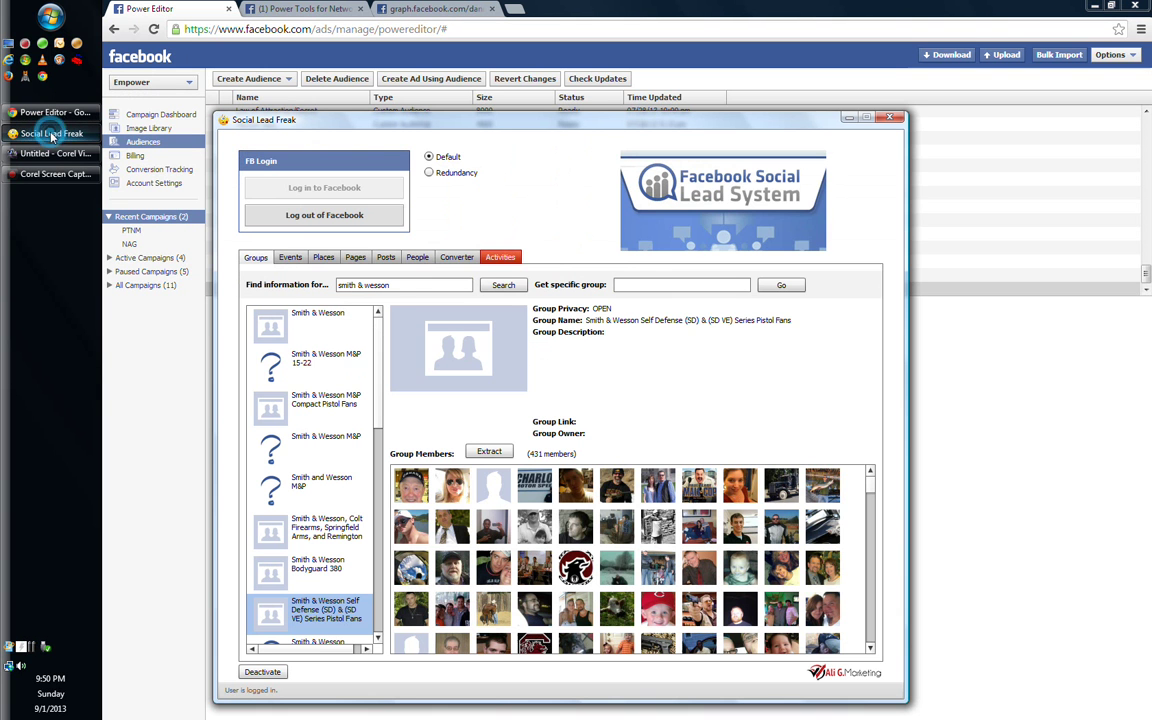
left_click(356, 258)
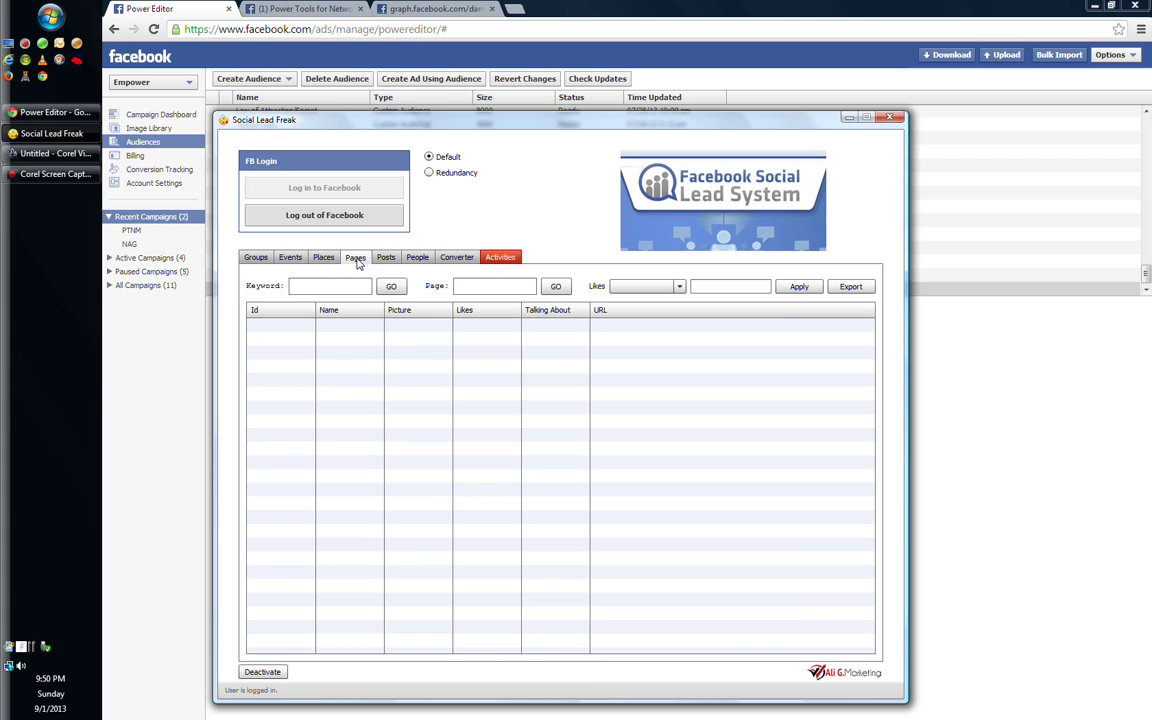
left_click(325, 286)
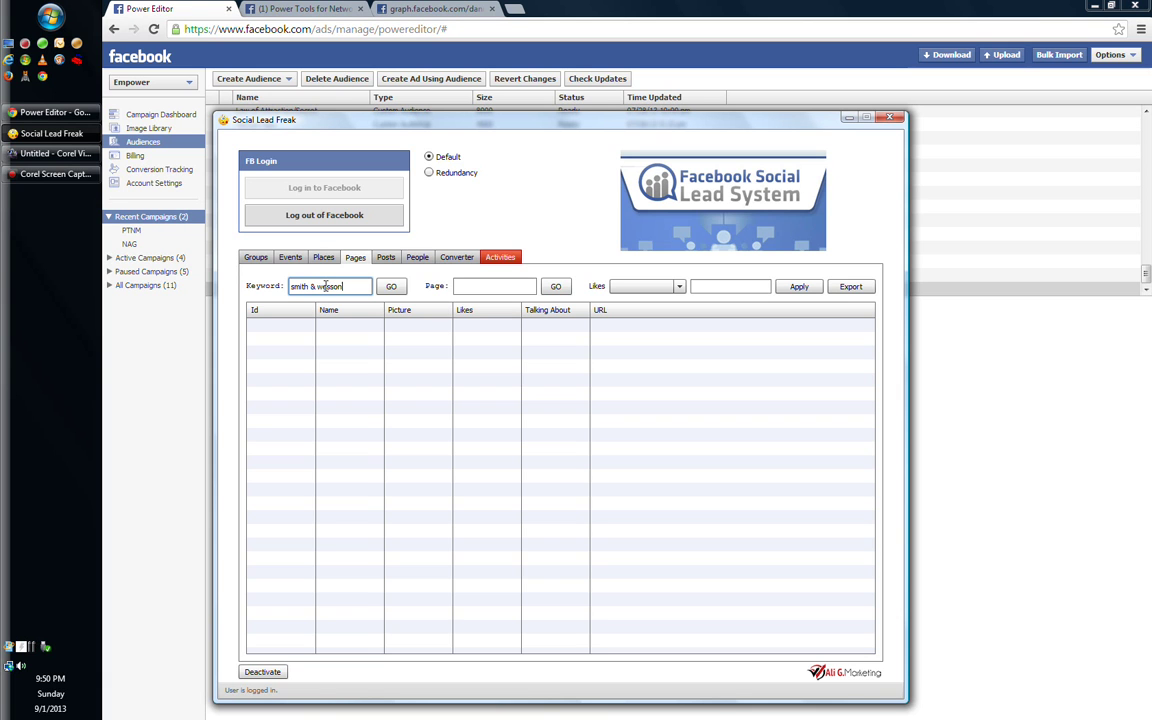
left_click(391, 286)
left_click(392, 288)
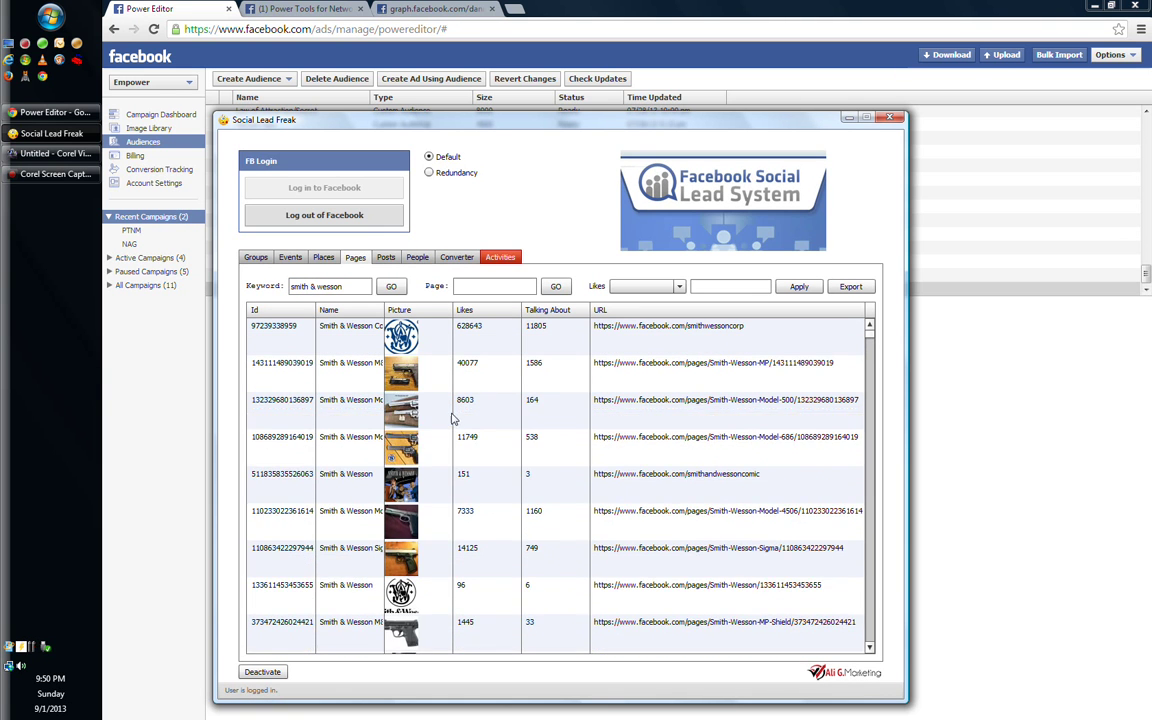
Try extracting from the Smith & Wesson Corp and 40077-like pages, declining both as they have 0 posts
left_click(640, 338)
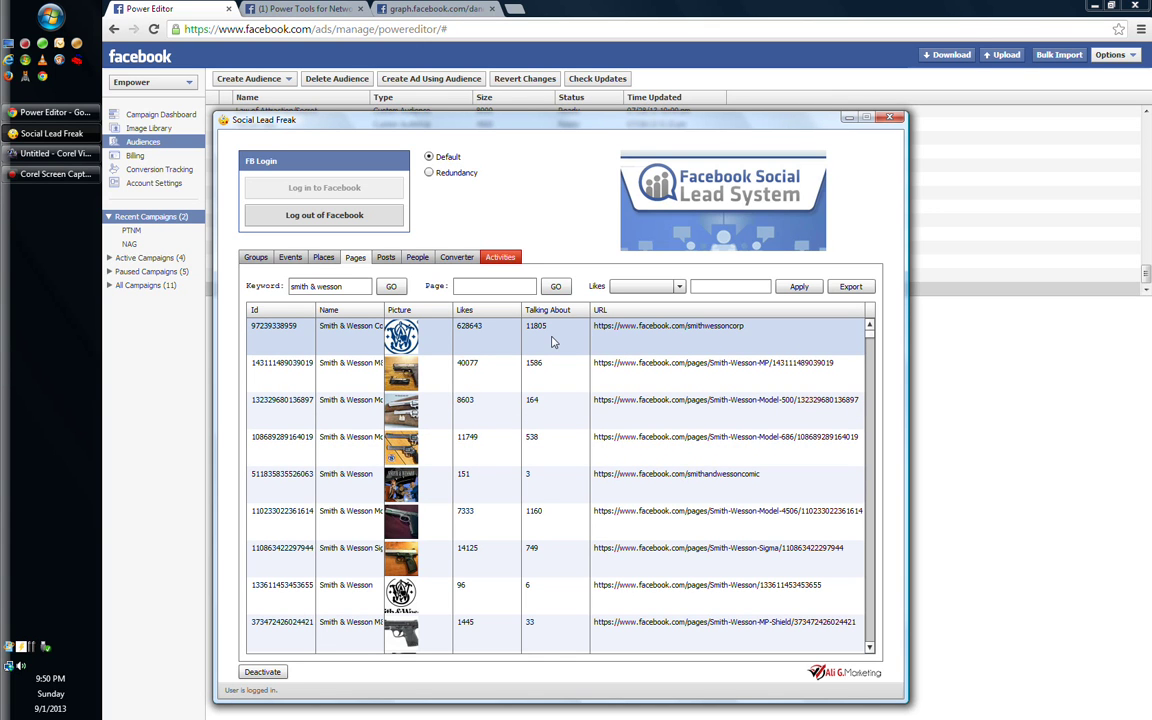
right_click(551, 342)
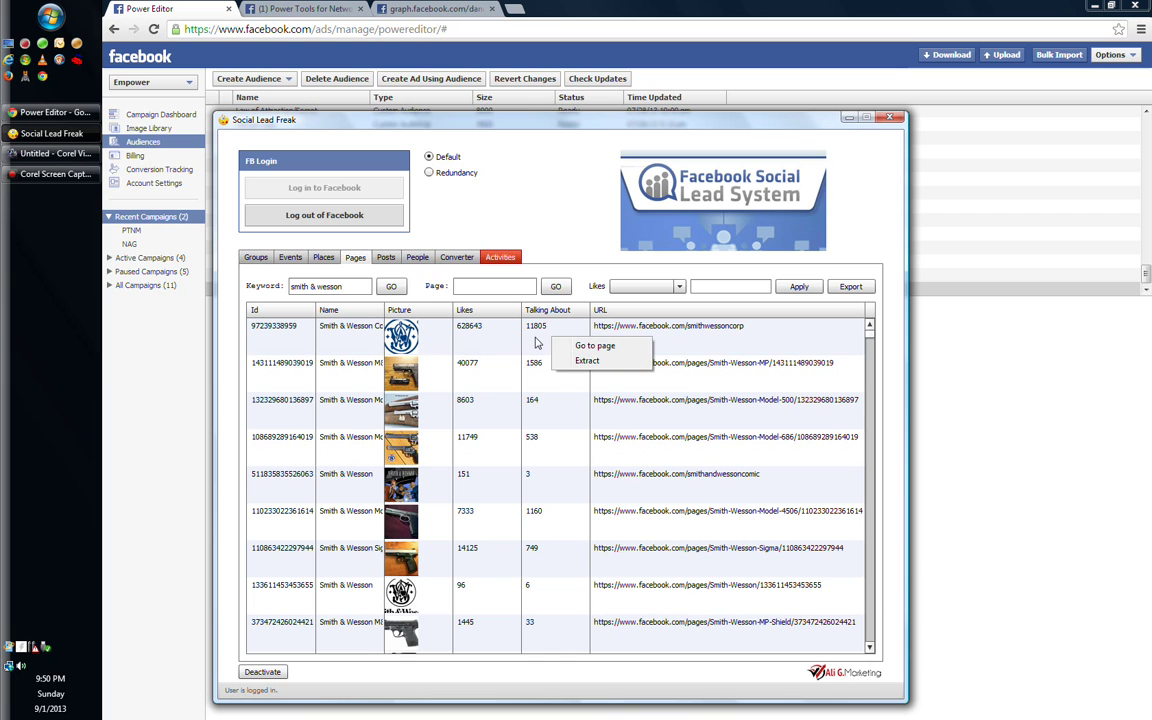
left_click(590, 360)
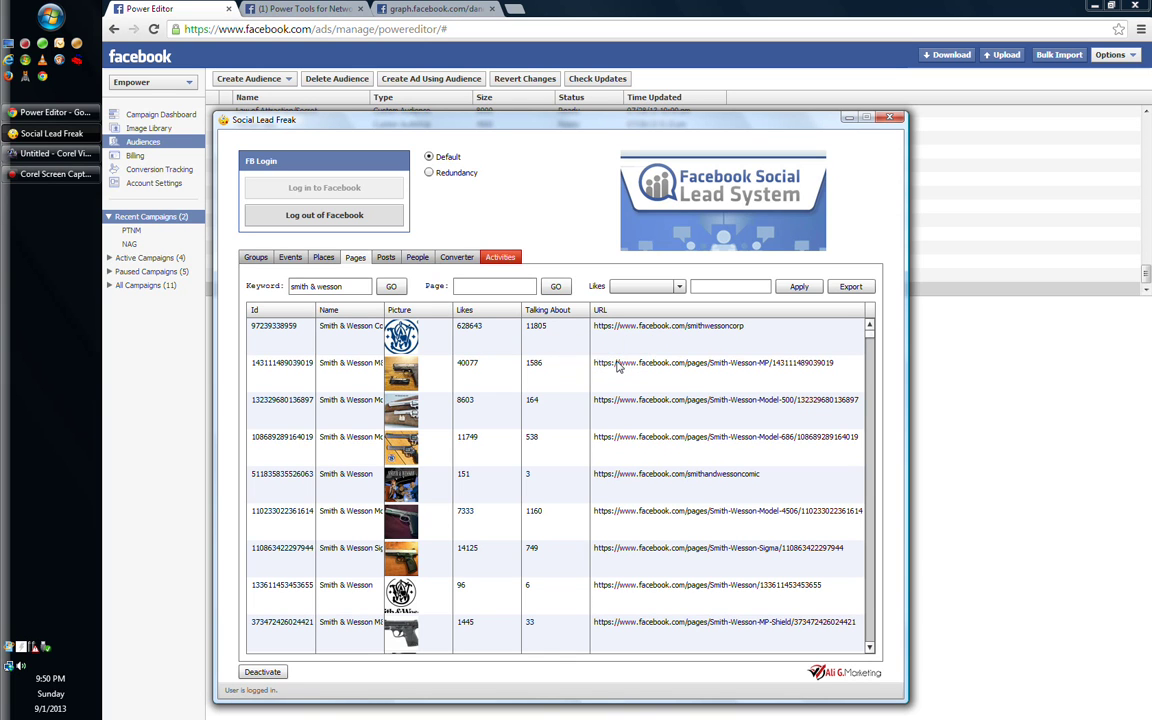
left_click(560, 340)
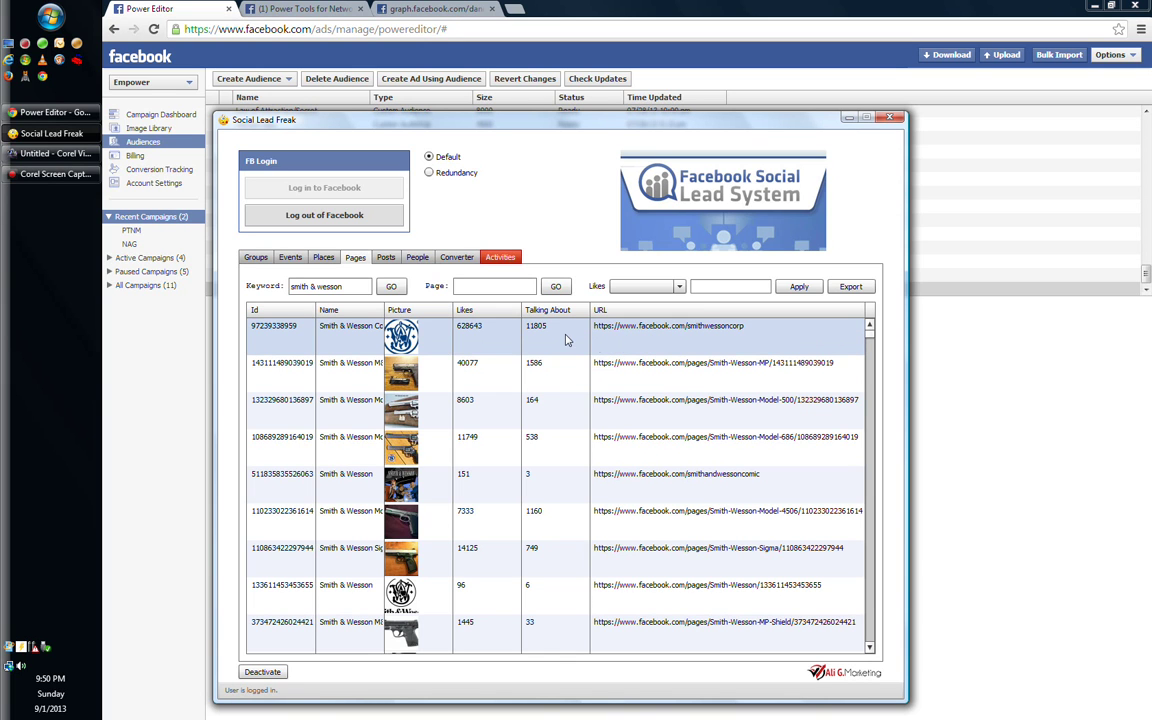
right_click(578, 330)
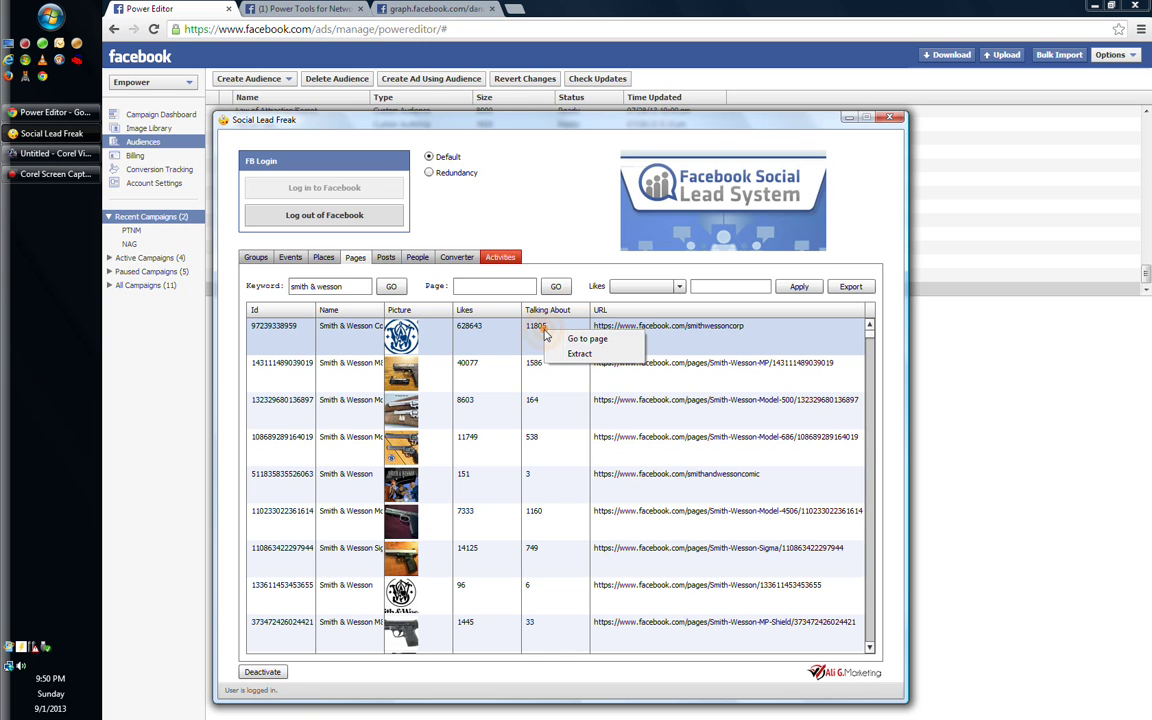
right_click(490, 331)
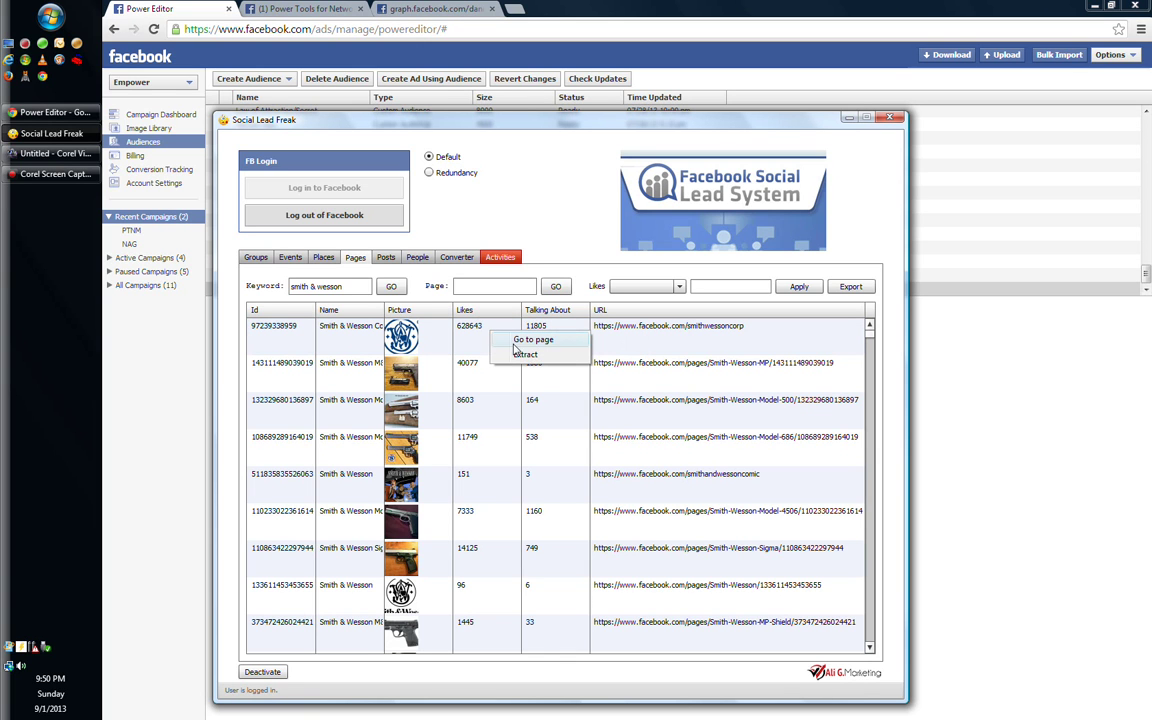
left_click(523, 355)
left_click(555, 336)
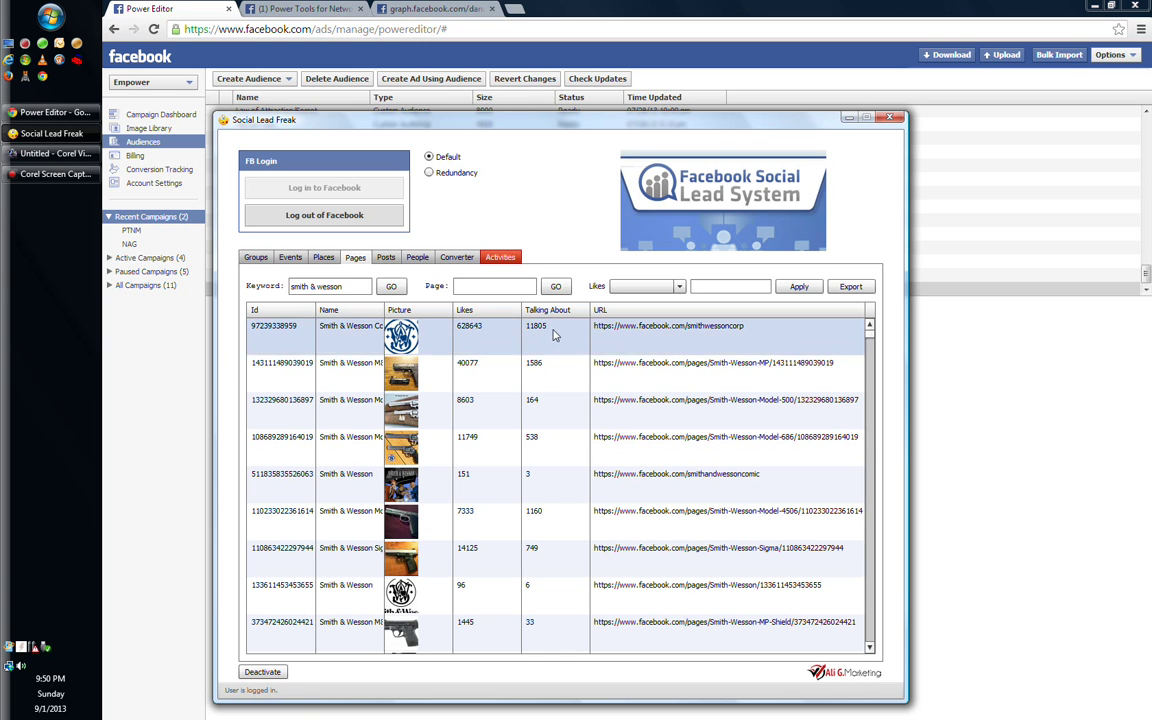
right_click(572, 329)
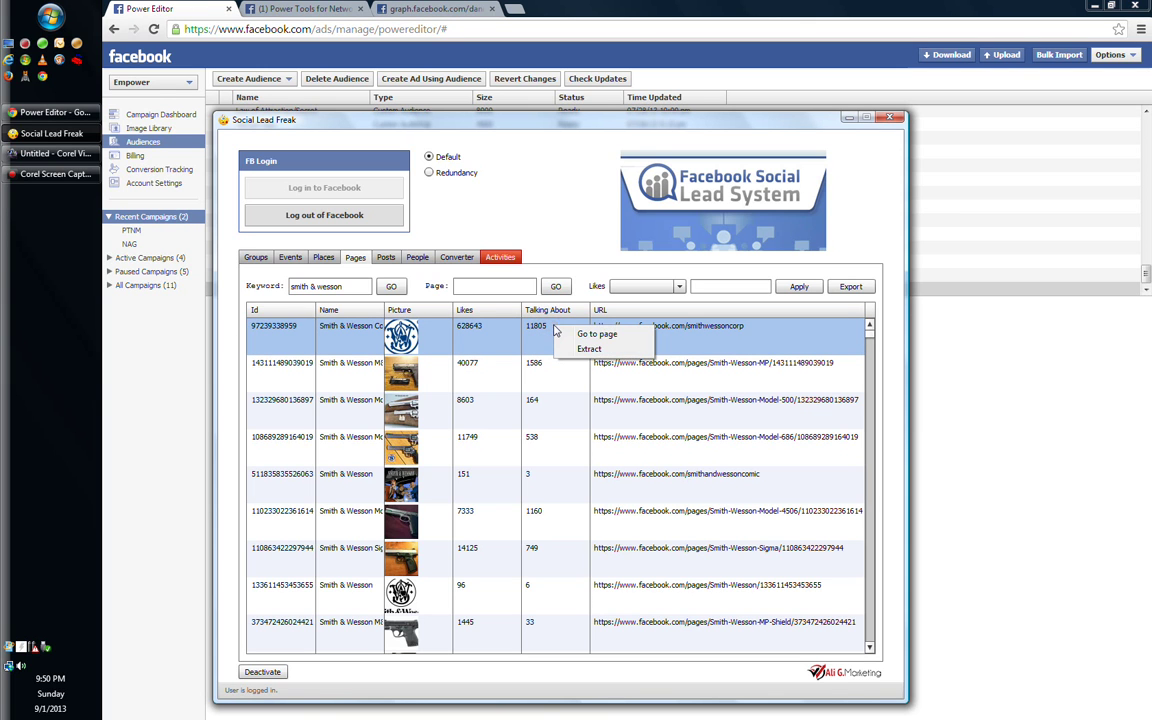
left_click(590, 349)
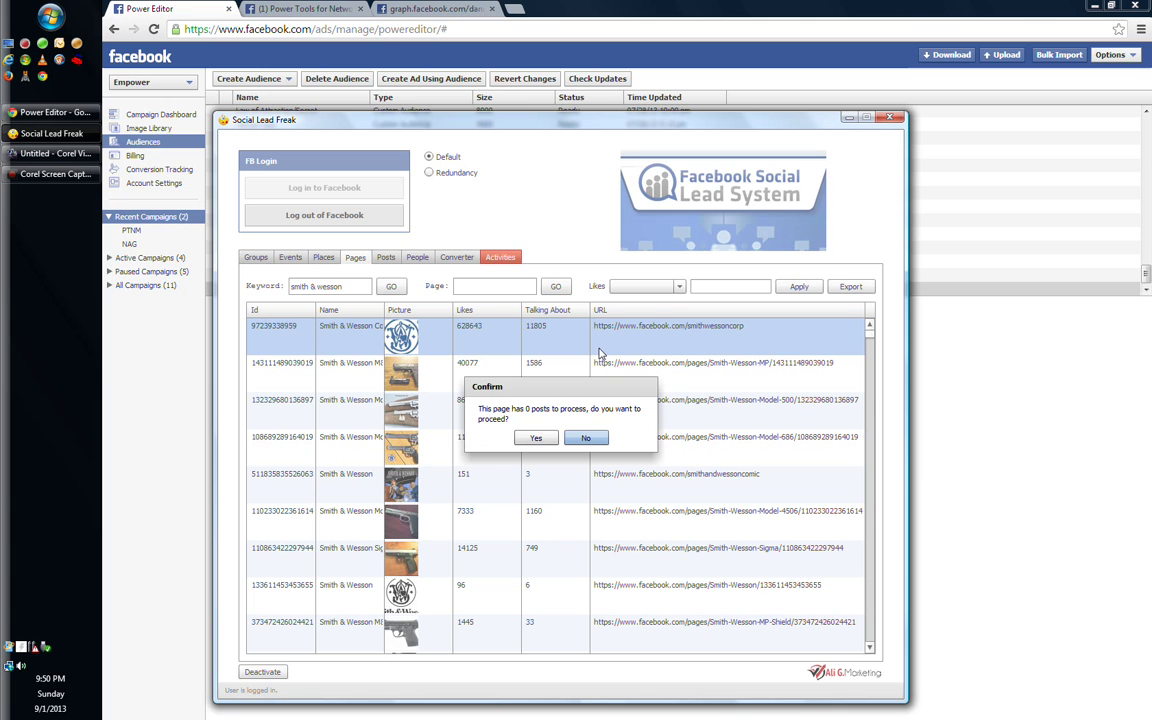
left_click(591, 439)
right_click(546, 377)
left_click(579, 397)
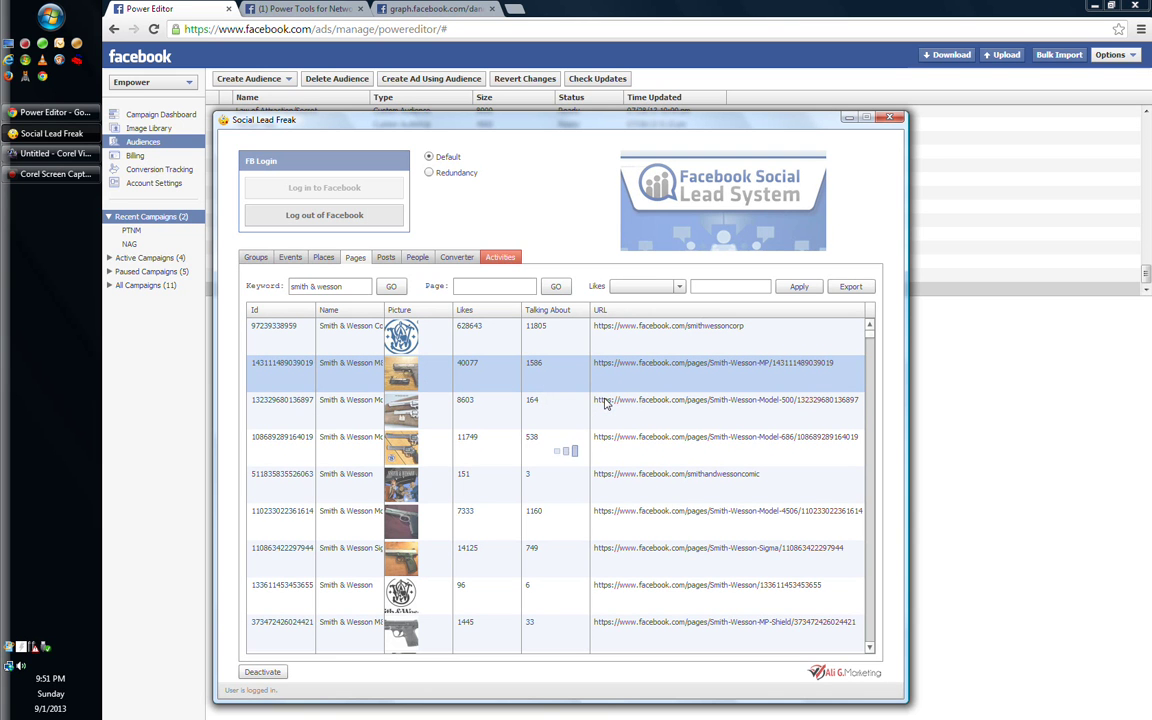
left_click(587, 438)
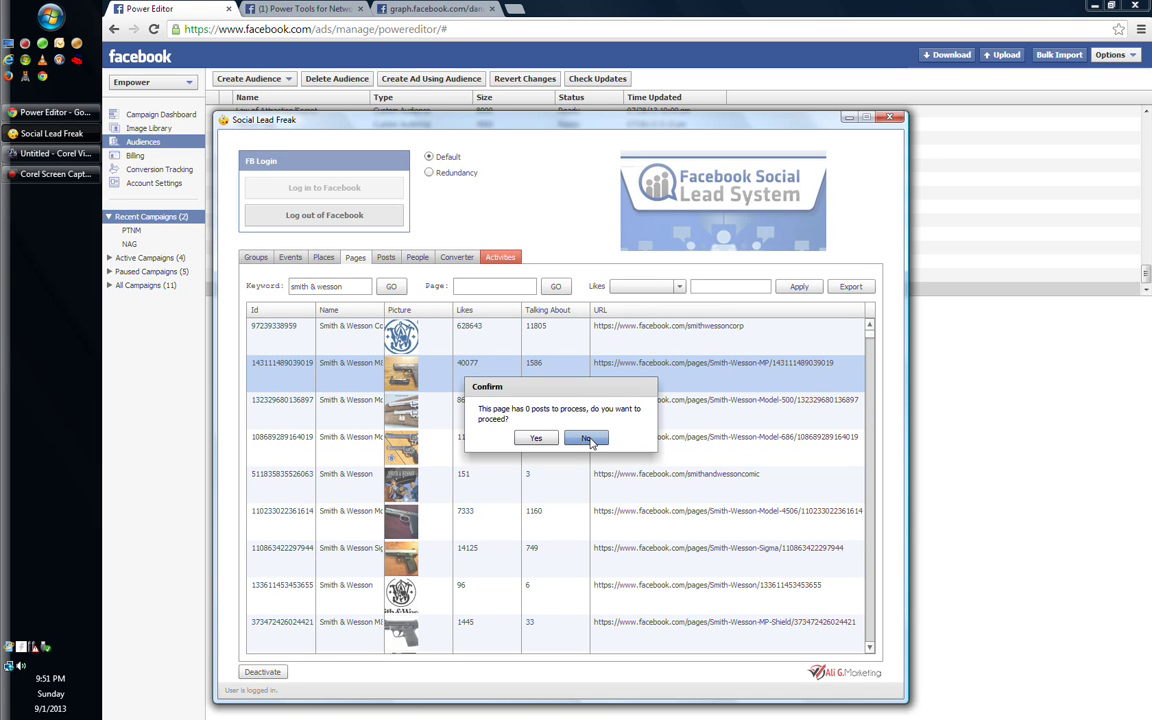
Extract users from the 8603-like Model 500 page's 2 posts and save them as 'members'
right_click(553, 411)
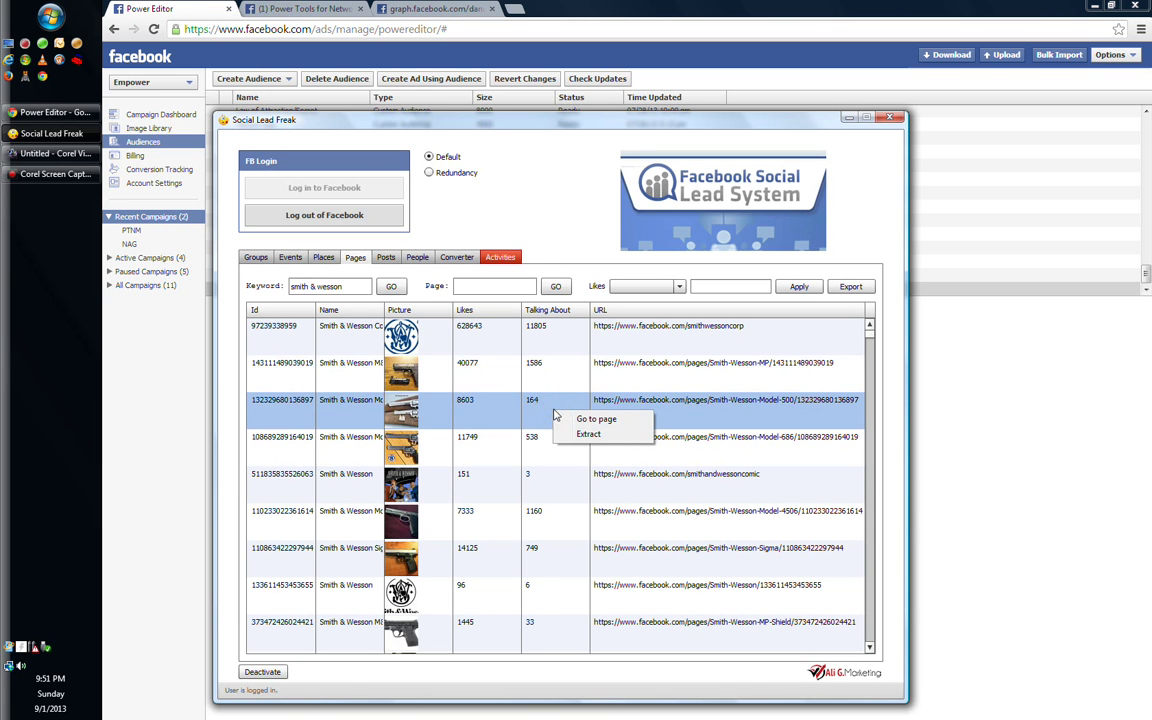
left_click(585, 436)
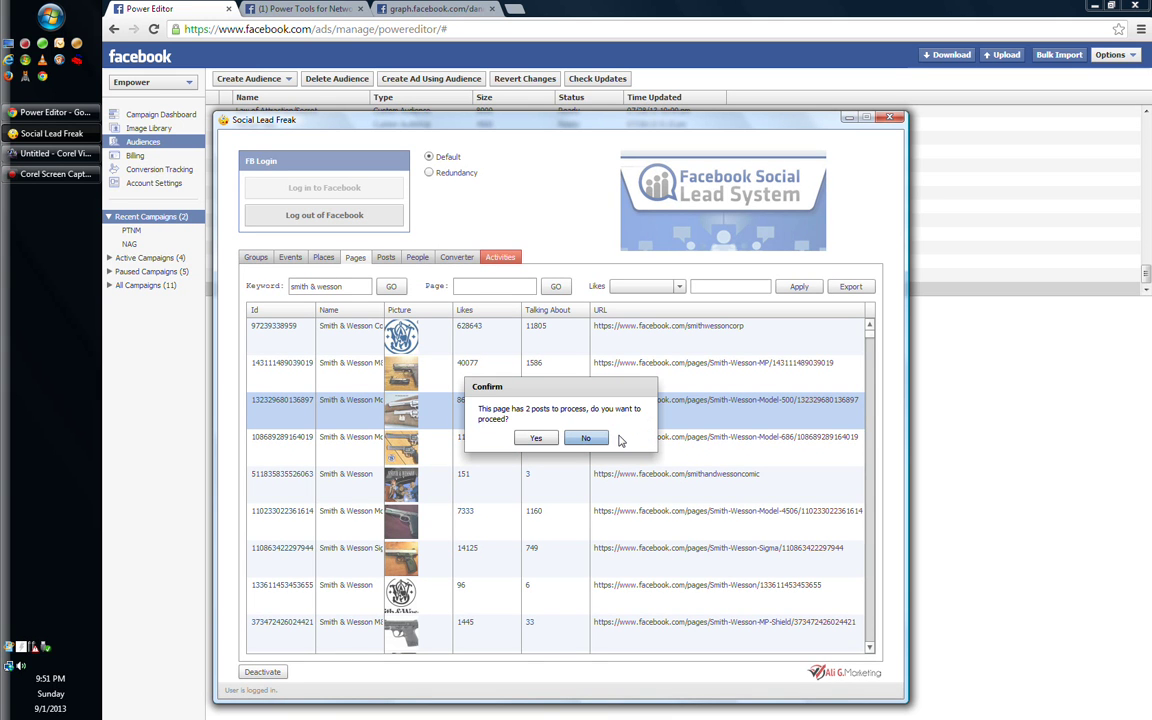
left_click(530, 438)
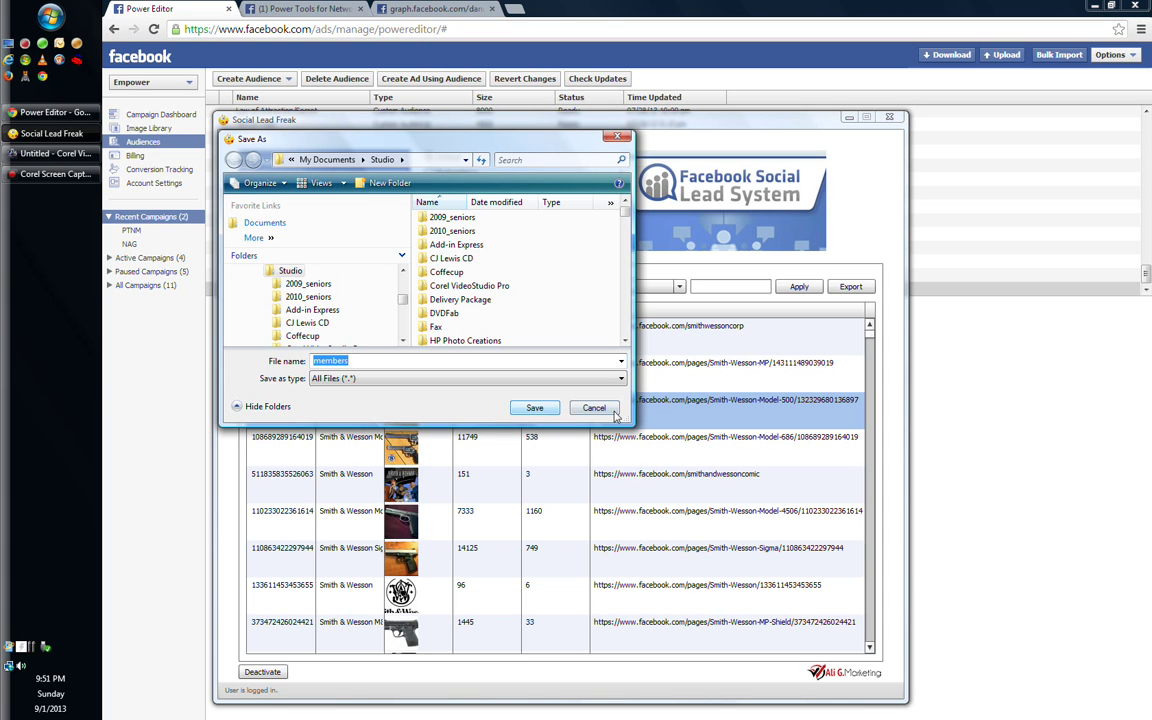
left_click(536, 408)
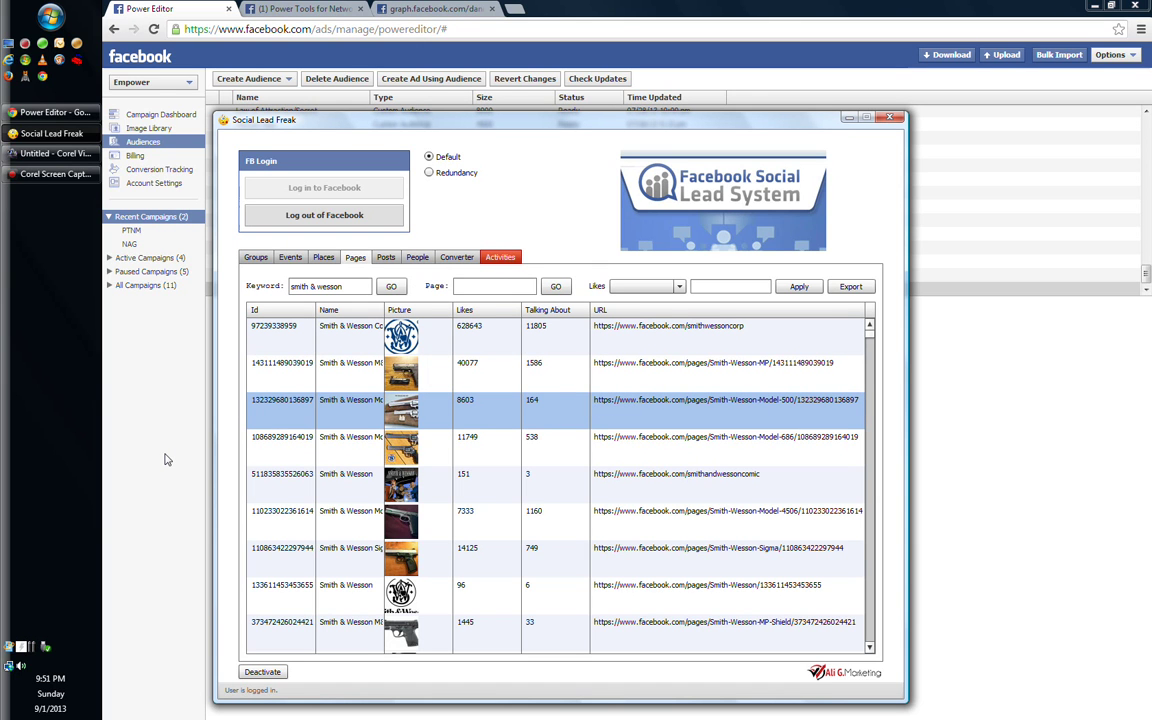